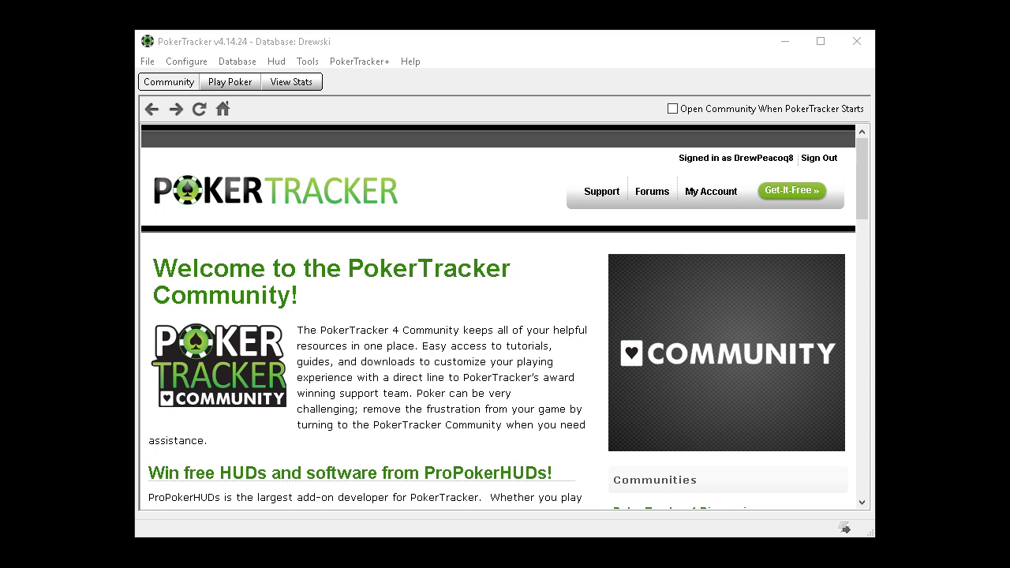
# Step: Review the Poker Tracker 4 Study list in the sticky note and return to PokerTracker
pyautogui.hotkey('alt', 'Tab')
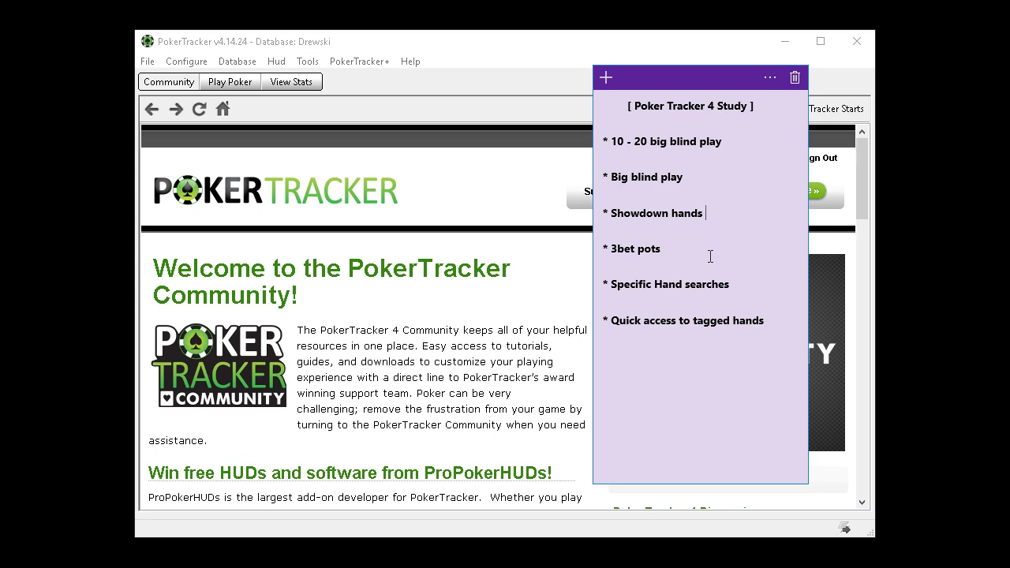
pyautogui.click(664, 249)
pyautogui.click(758, 283)
pyautogui.click(697, 42)
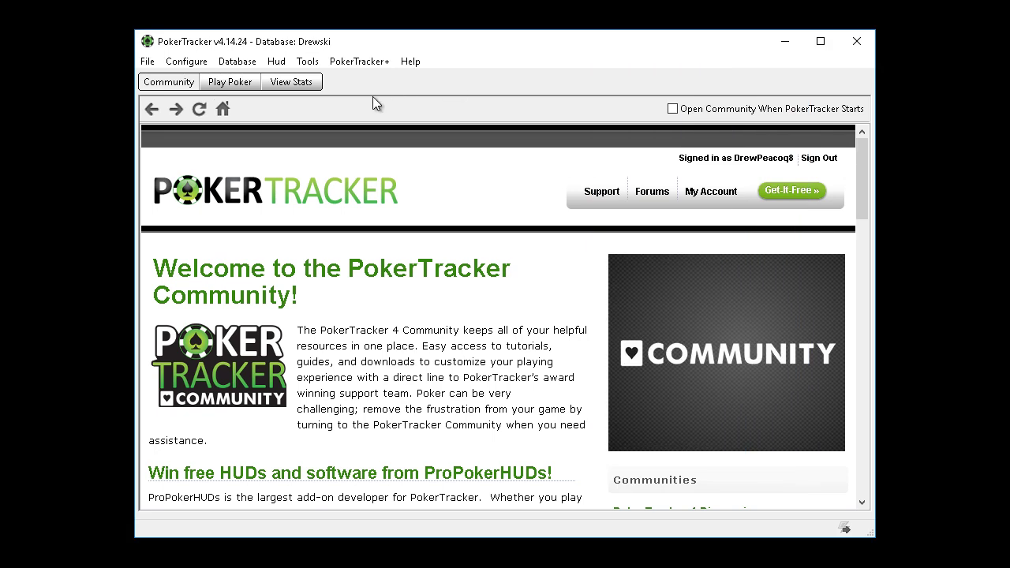
# Step: Open the additional tournament filters from the statistics view and enable Player is Hero under Hand Details
pyautogui.click(297, 83)
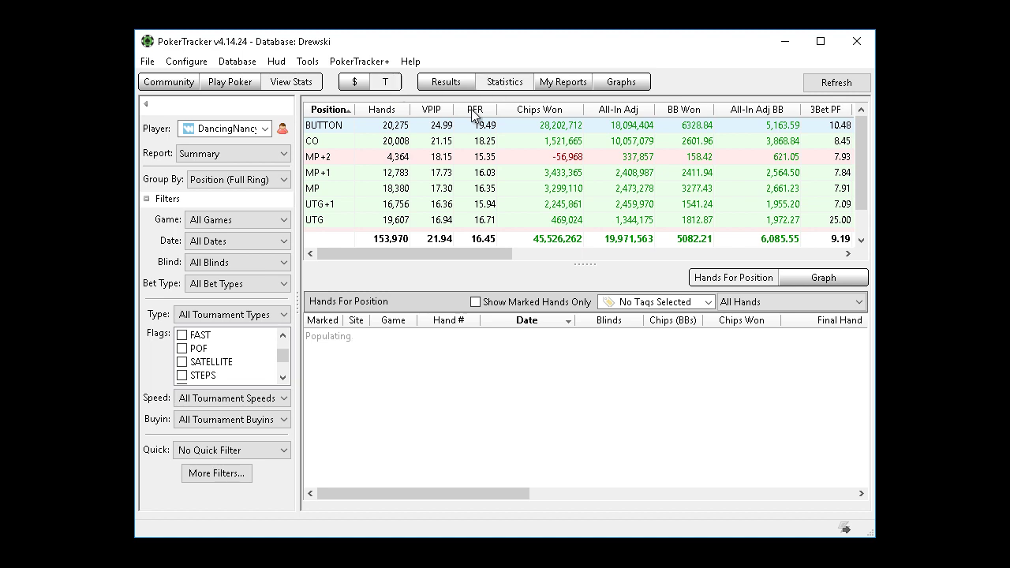
pyautogui.click(236, 474)
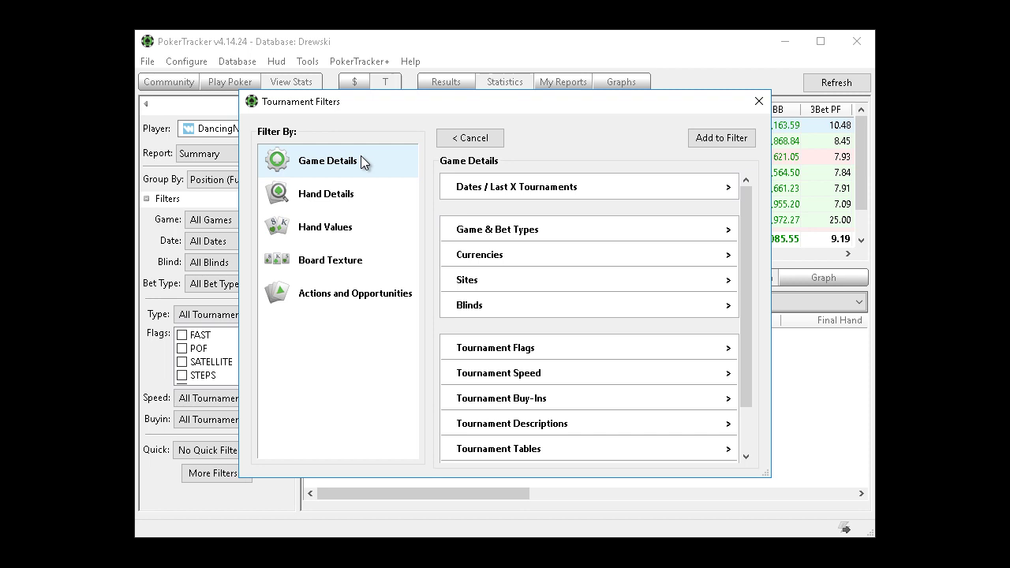
pyautogui.click(362, 194)
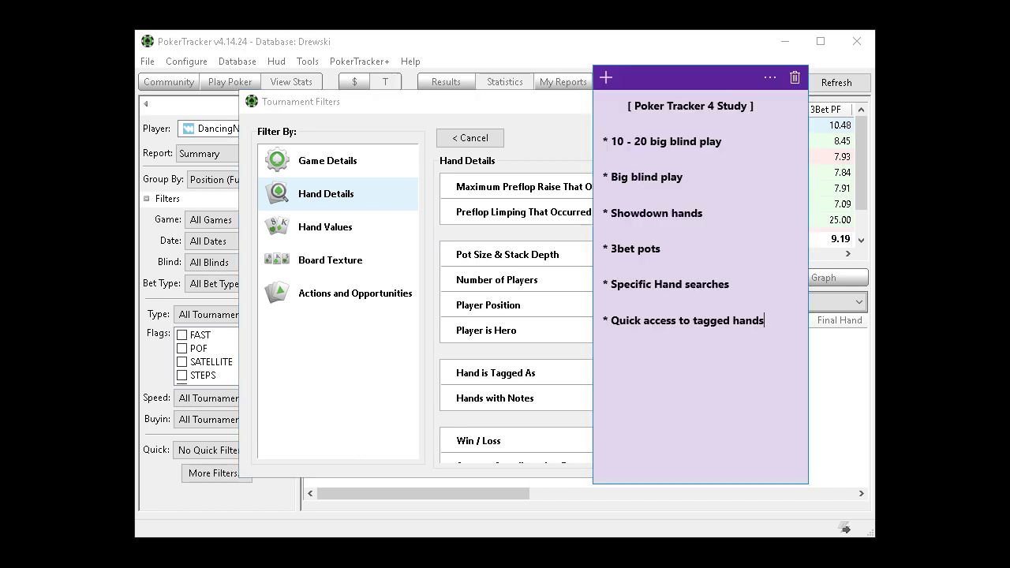
pyautogui.moveTo(724, 141); pyautogui.dragTo(669, 143)
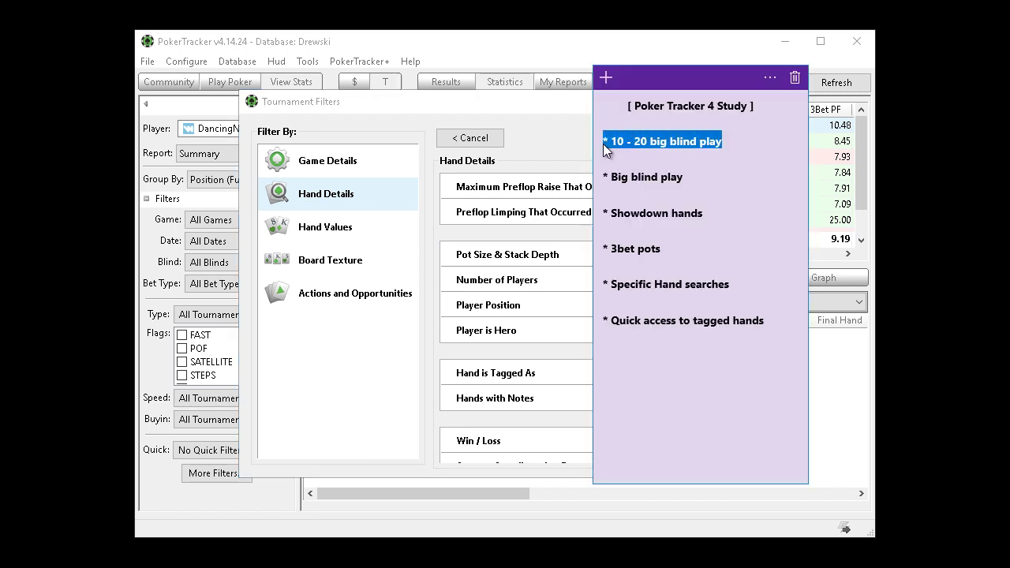
pyautogui.click(573, 32)
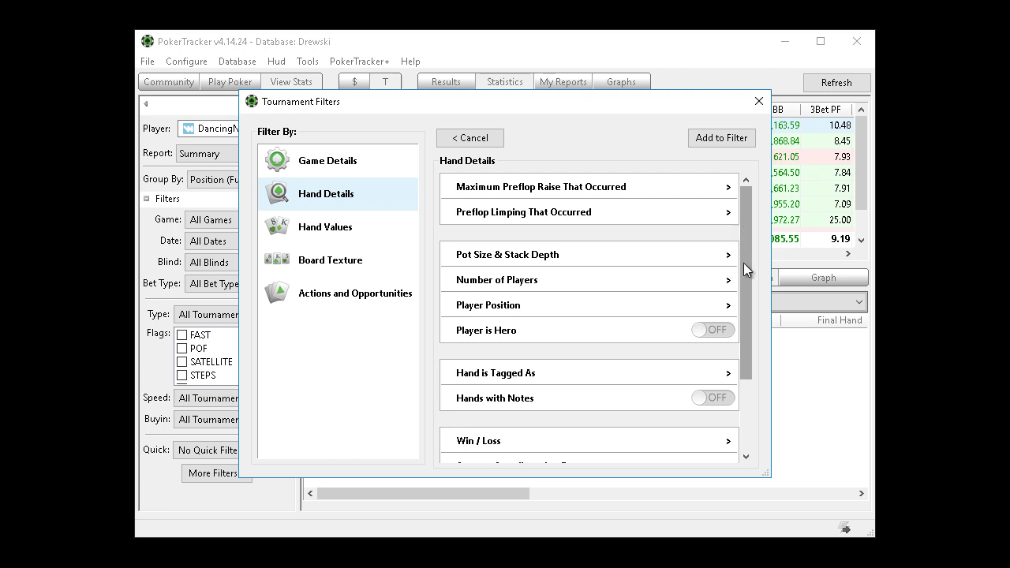
pyautogui.click(700, 330)
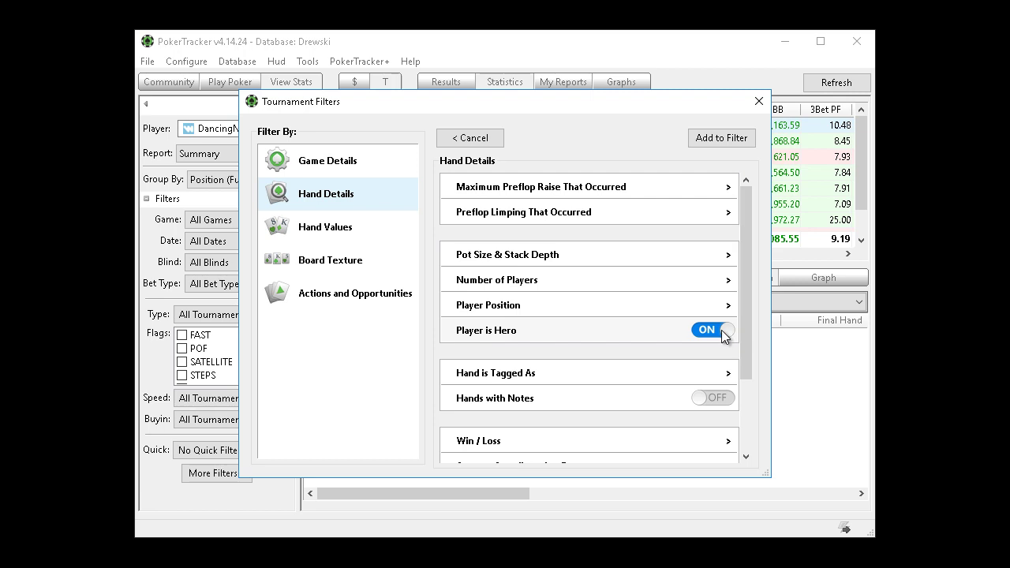
# Step: Enable the preflop Actual Stack Size filter for big blinds between 10 and 20
pyautogui.click(639, 254)
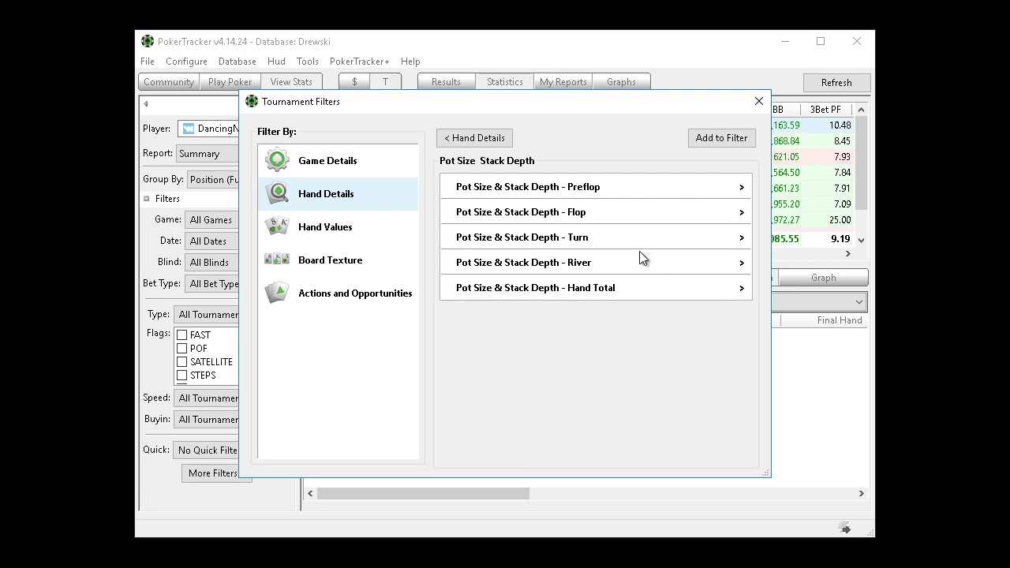
pyautogui.click(641, 184)
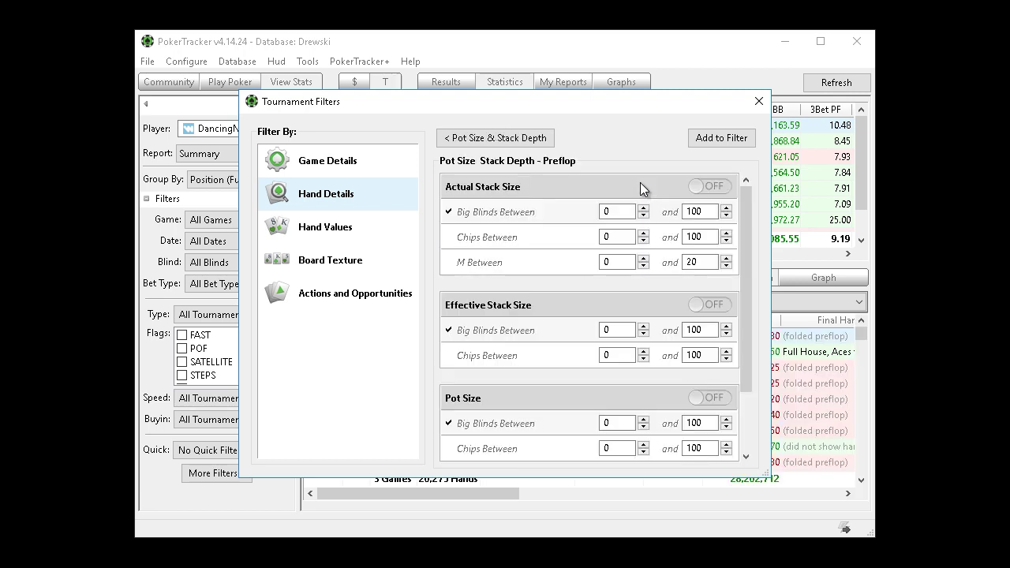
pyautogui.moveTo(625, 212); pyautogui.dragTo(514, 221)
pyautogui.write('10')
pyautogui.doubleClick(699, 211)
pyautogui.write('20')
pyautogui.click(700, 187)
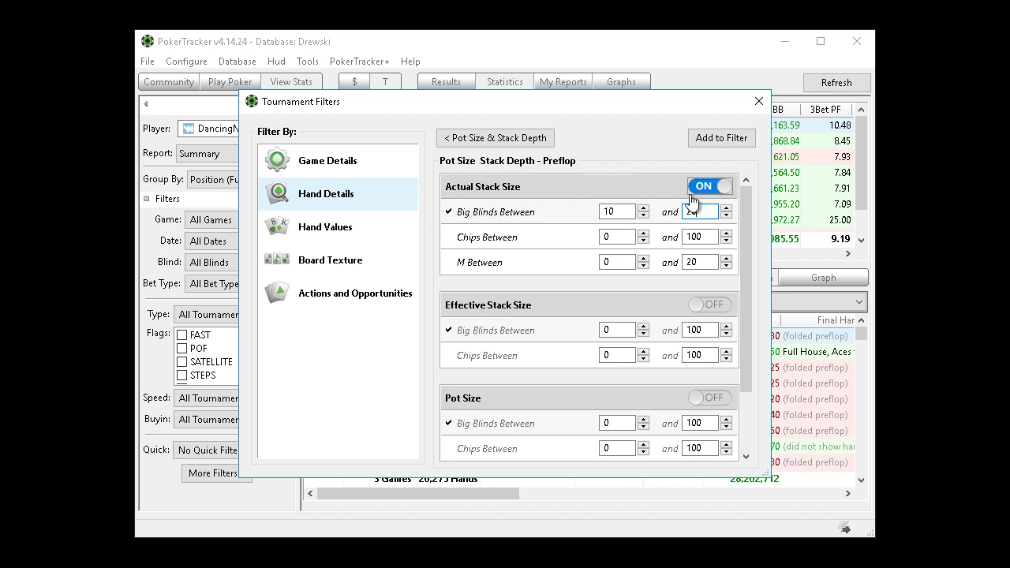
pyautogui.click(513, 138)
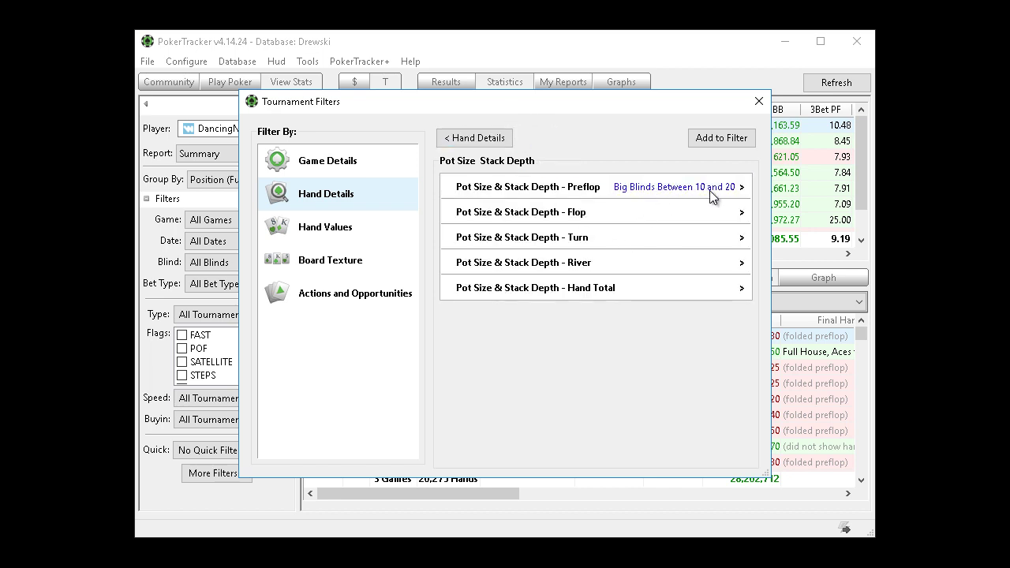
pyautogui.click(477, 140)
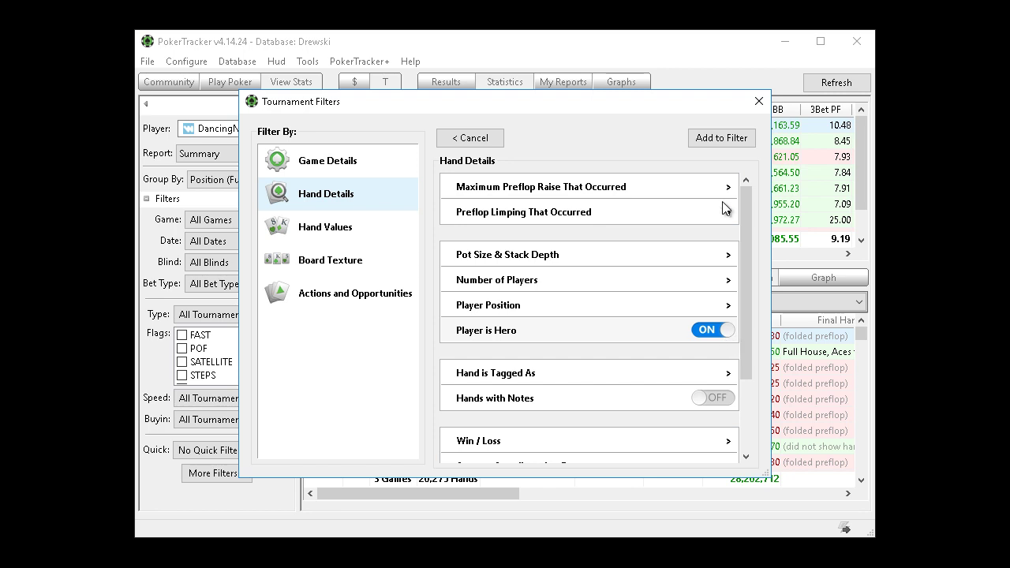
# Step: Add the chosen conditions to the filter, save them as quick filter "10 - 20 bb play", and apply it
pyautogui.click(721, 142)
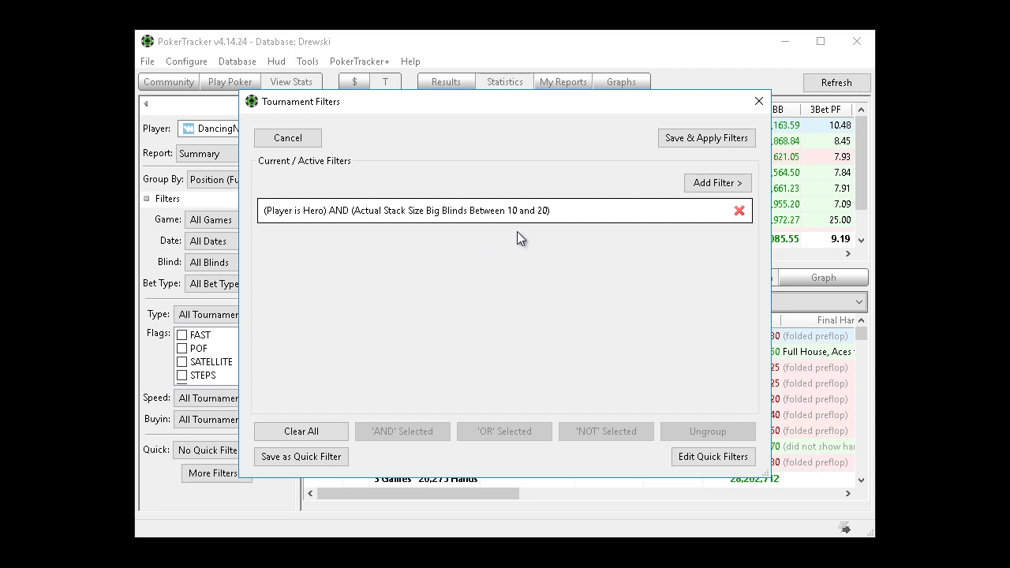
pyautogui.click(334, 458)
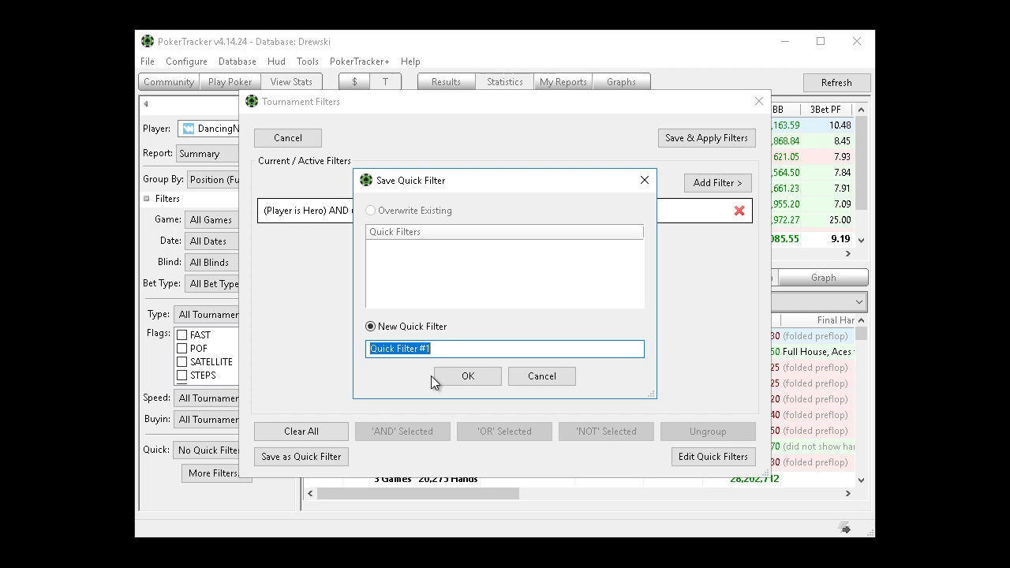
pyautogui.write('10 - 20 bb play')
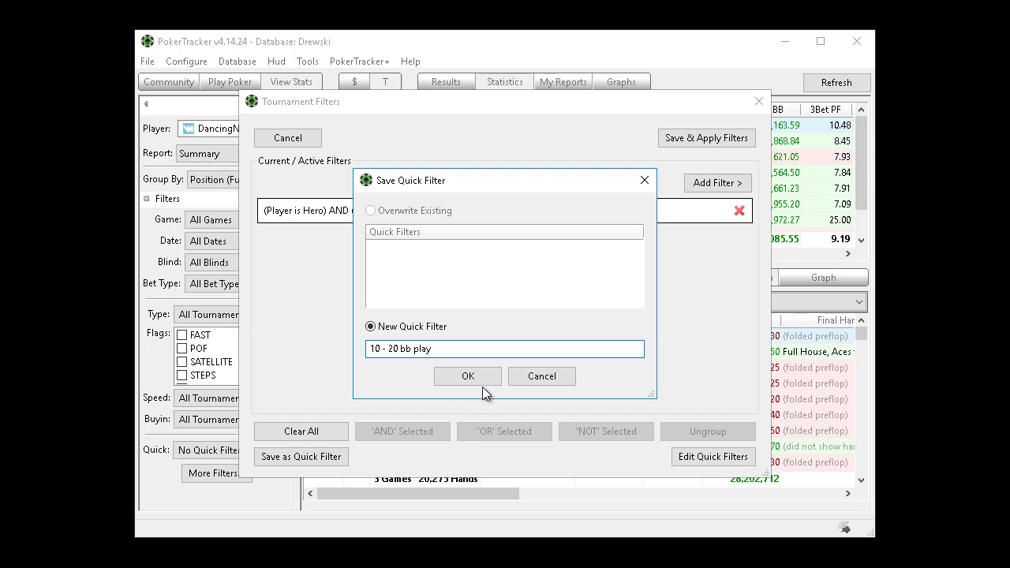
pyautogui.click(482, 384)
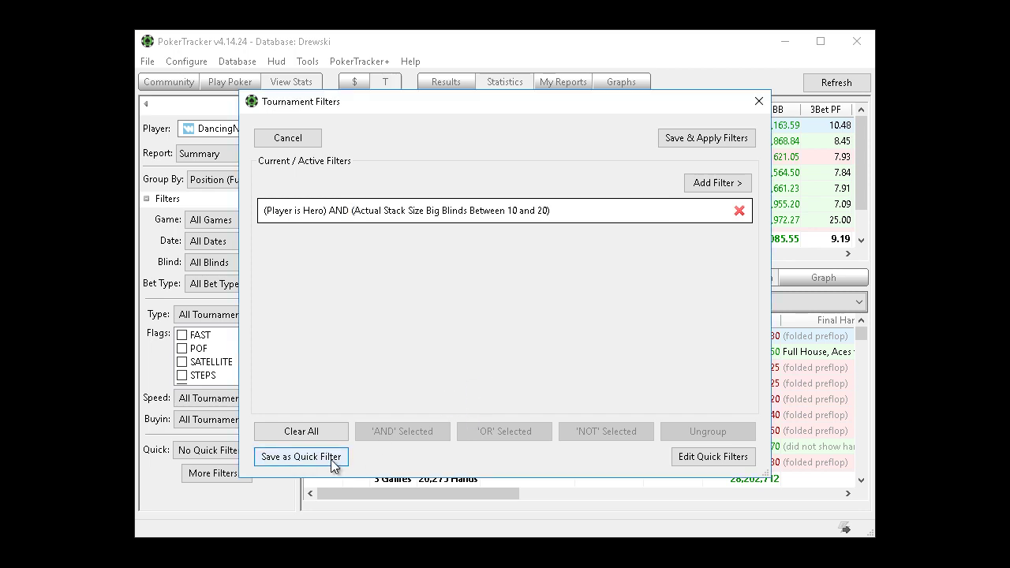
pyautogui.click(742, 135)
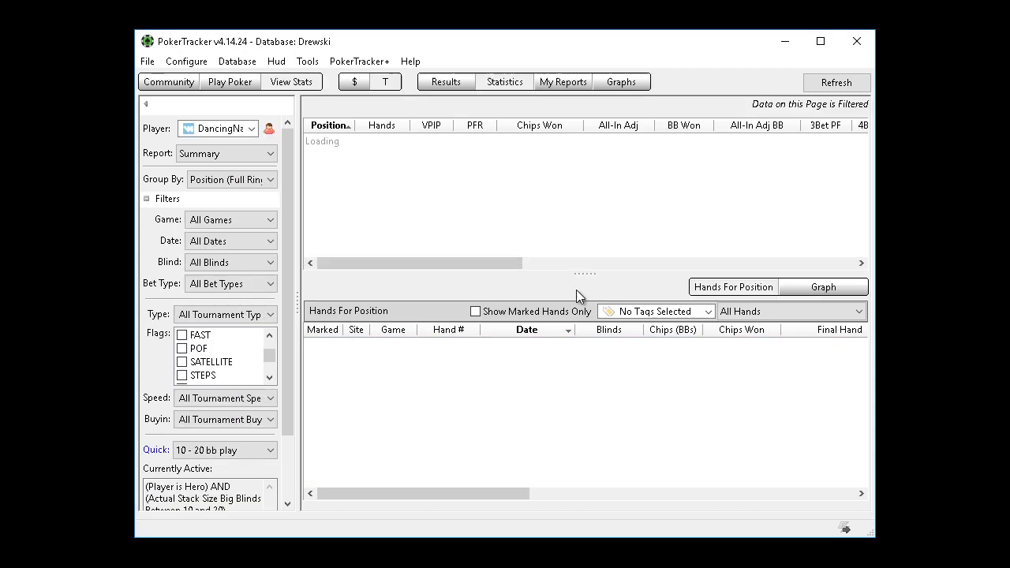
# Step: Check the quick filter list for the saved filter and look at the study note again
pyautogui.moveTo(289, 387); pyautogui.dragTo(289, 475)
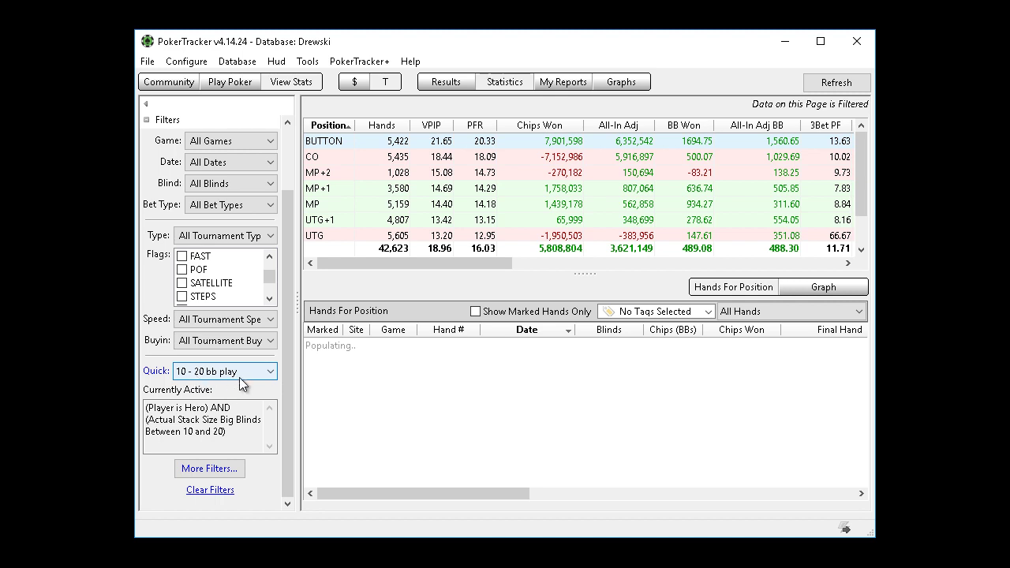
pyautogui.click(270, 371)
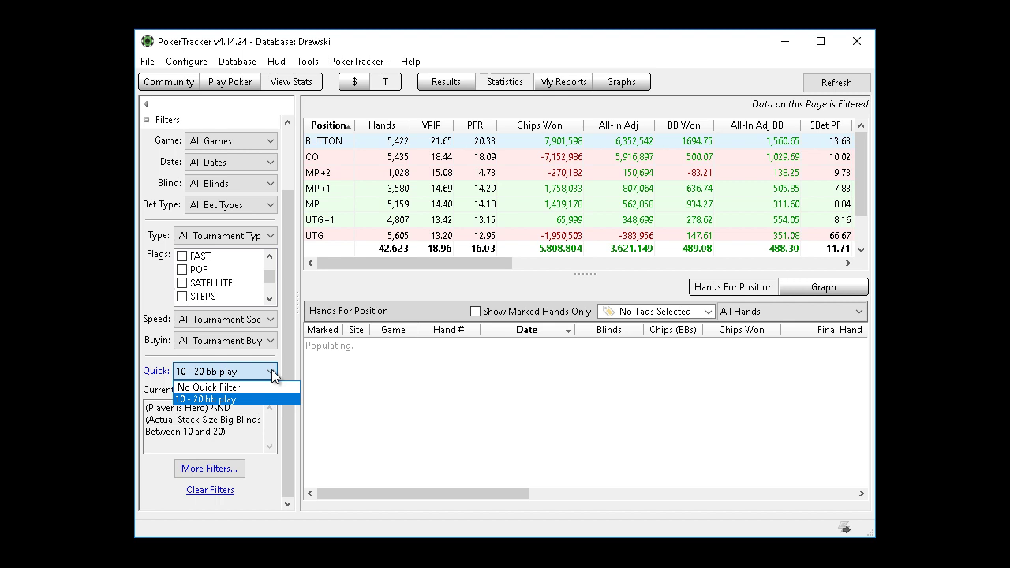
pyautogui.click(271, 369)
pyautogui.hotkey('alt', 'Tab')
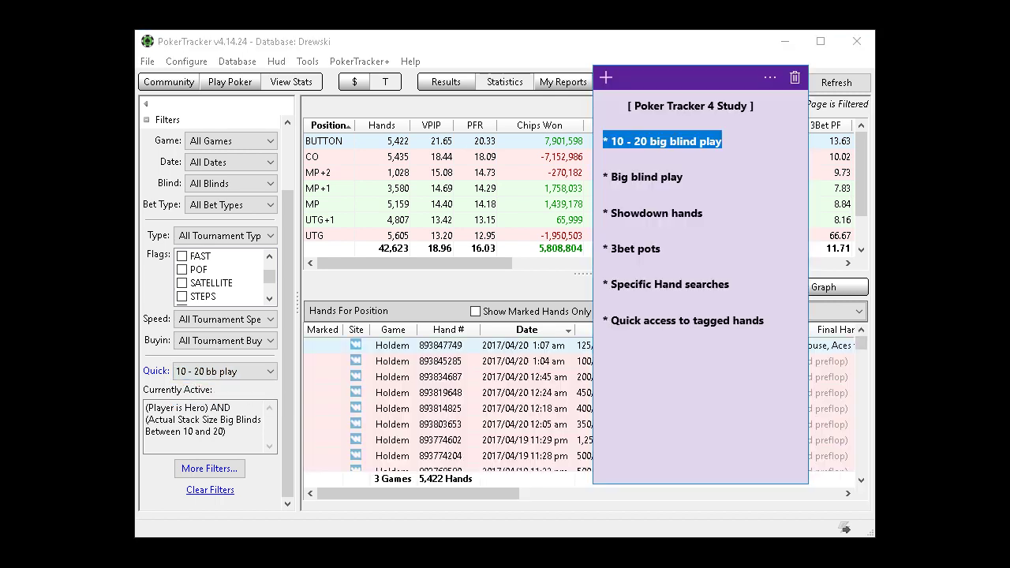
# Step: Open the filtered button hands in the replayer and advance through the first hand's preflop action
pyautogui.hotkey('alt', 'Tab')
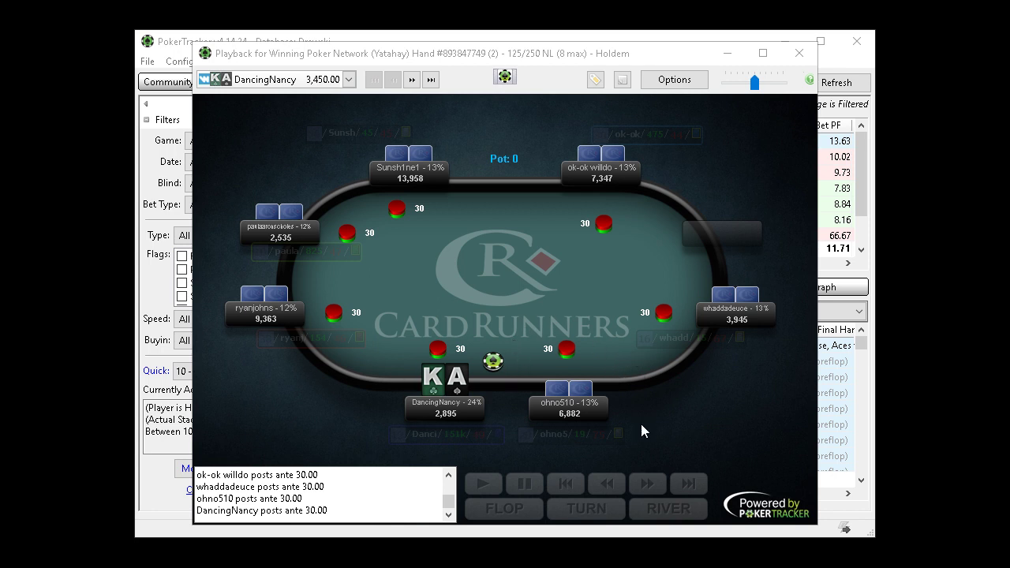
pyautogui.click(349, 79)
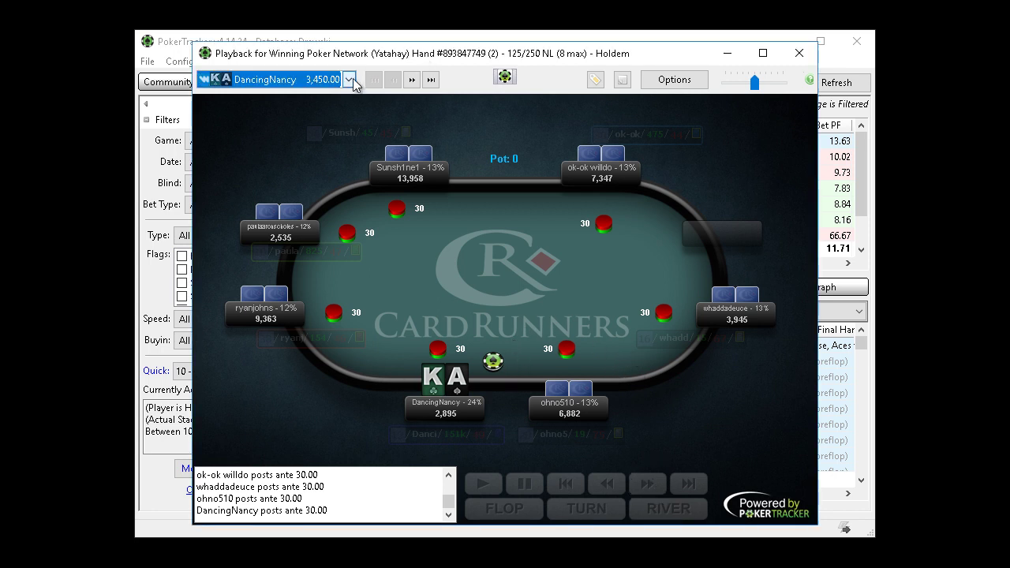
pyautogui.moveTo(353, 113)
pyautogui.mouseDown()
pyautogui.moveTo(362, 315)
pyautogui.moveTo(345, 99)
pyautogui.mouseUp()
pyautogui.click(338, 96)
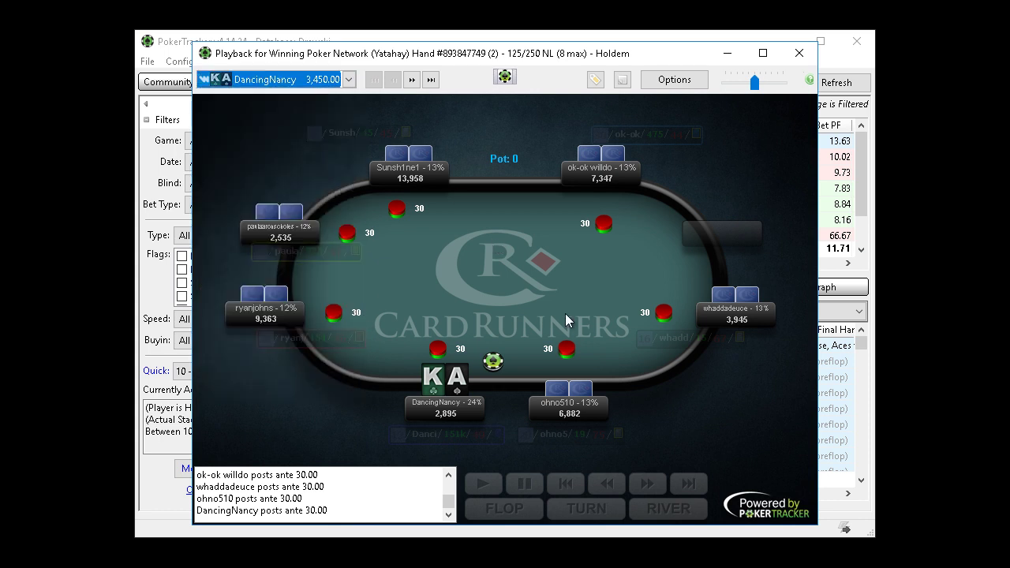
pyautogui.click(650, 494)
pyautogui.click(650, 494)
pyautogui.click(652, 495)
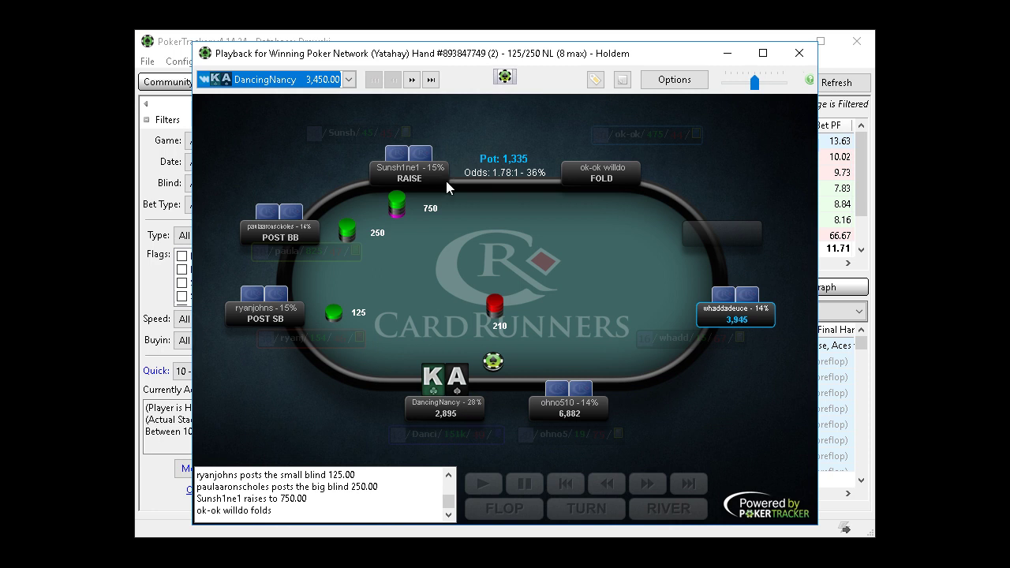
# Step: Skip through the following hands in the replayer, advancing their preflop action, and close the replayer
pyautogui.click(413, 81)
pyautogui.click(652, 486)
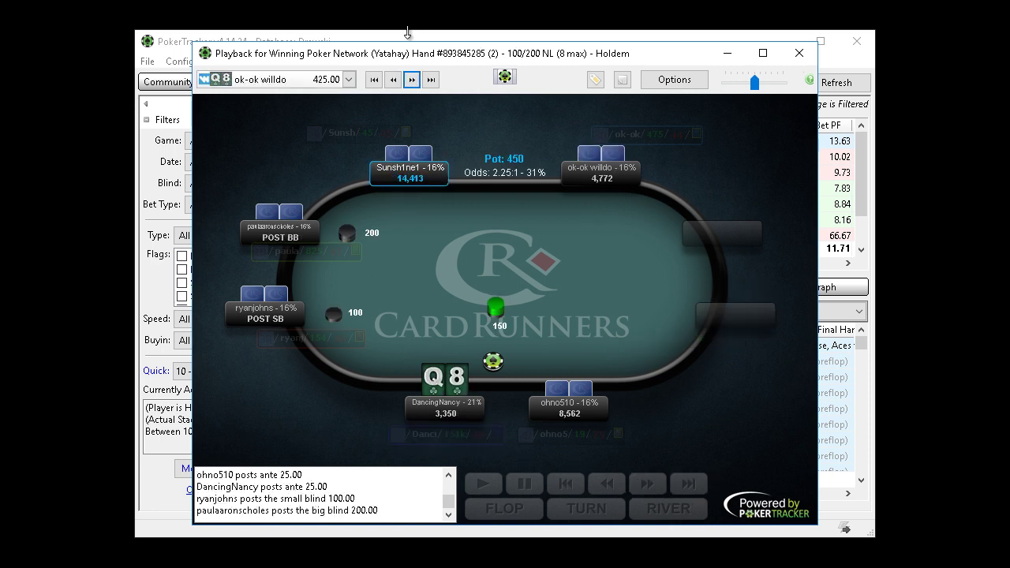
pyautogui.click(416, 81)
pyautogui.click(654, 486)
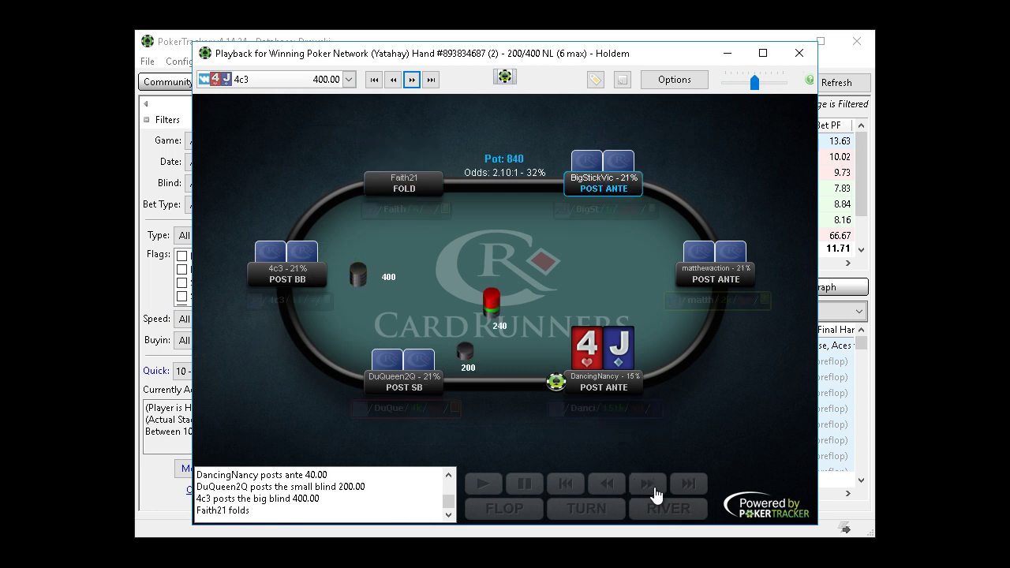
pyautogui.click(654, 486)
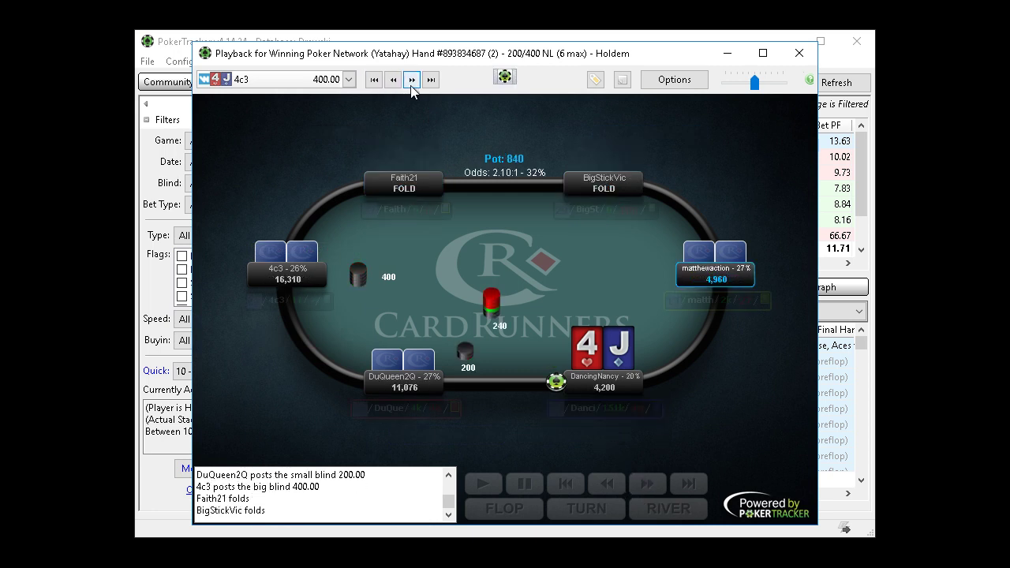
pyautogui.click(412, 80)
pyautogui.click(647, 484)
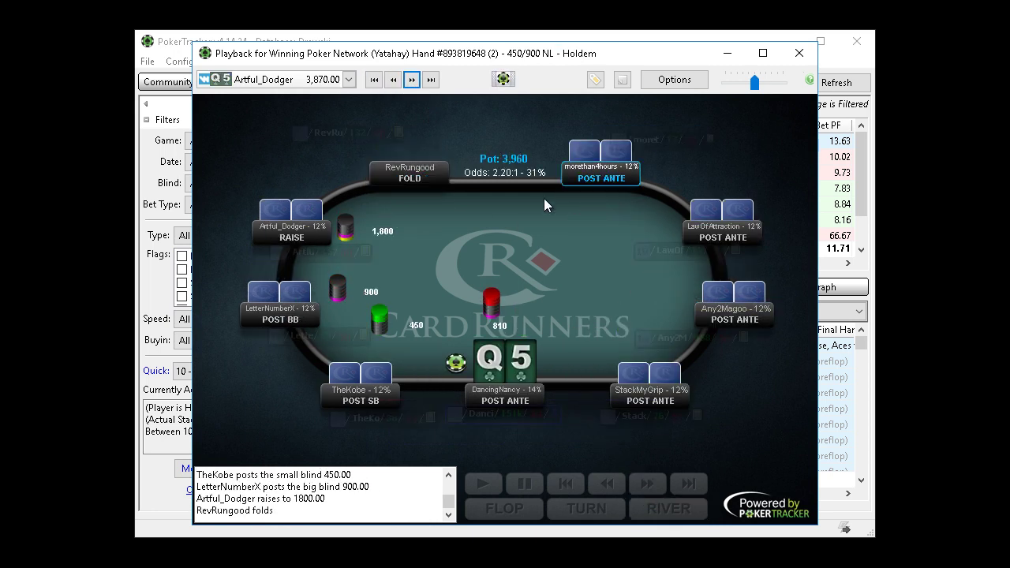
pyautogui.click(652, 488)
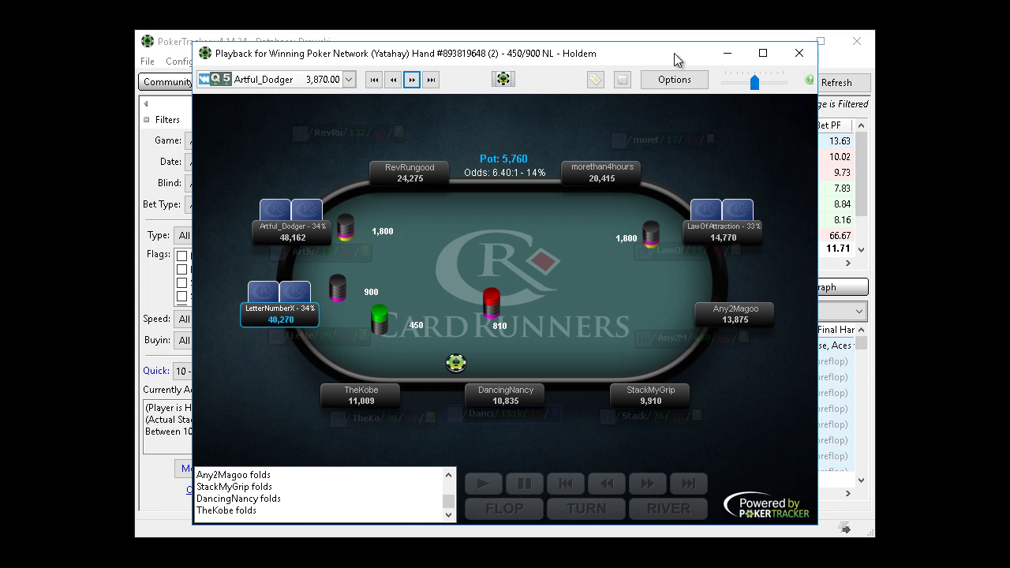
pyautogui.click(799, 53)
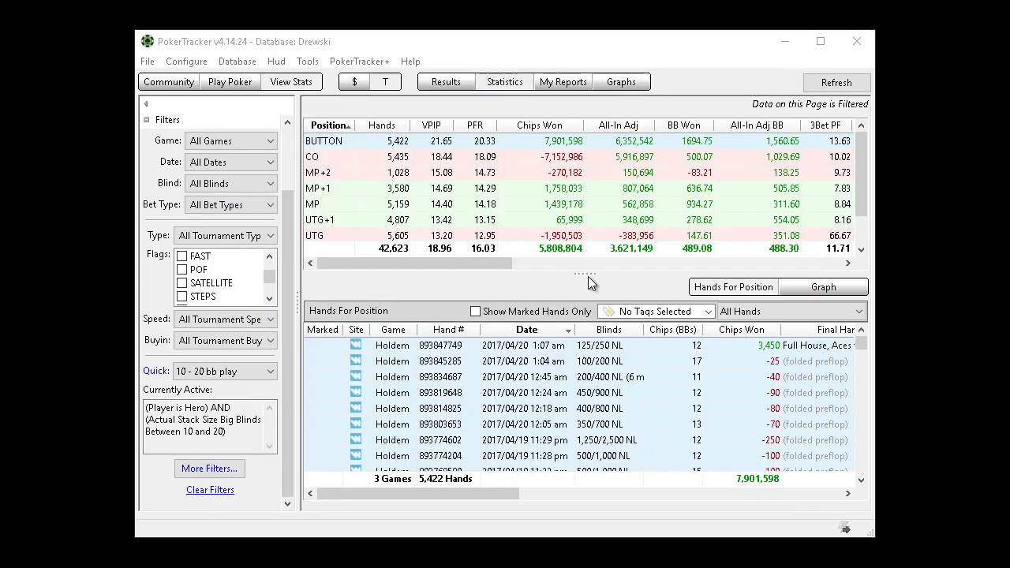
# Step: Check the quick filter list and study note once more, and clear all active filters from the report
pyautogui.click(268, 376)
pyautogui.click(268, 374)
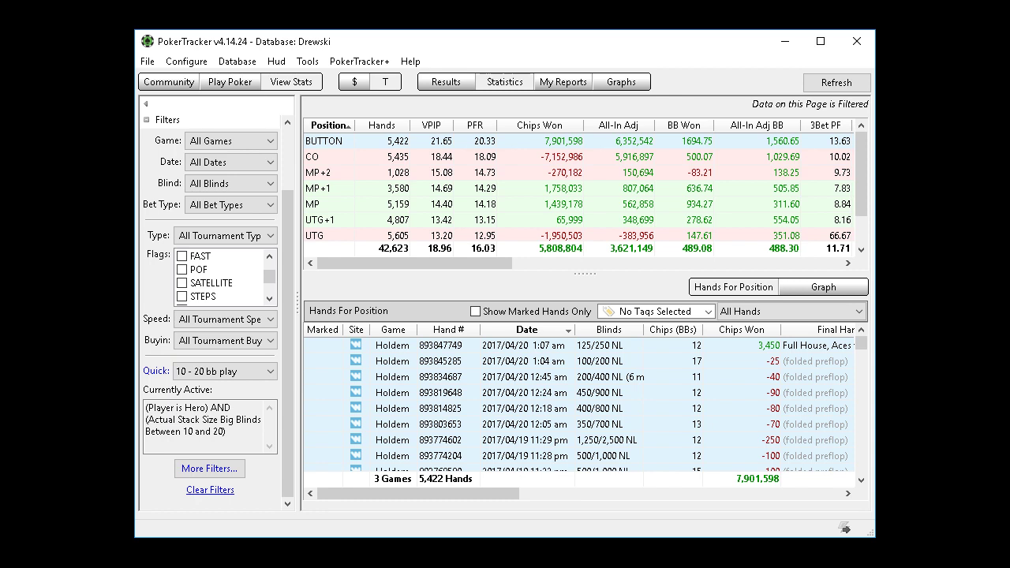
pyautogui.hotkey('alt', 'Tab')
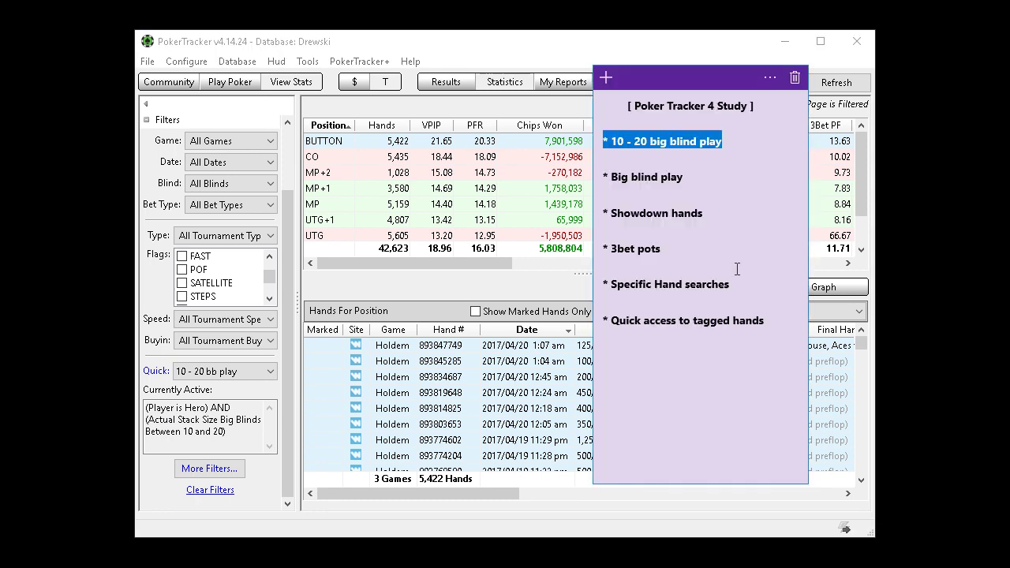
pyautogui.click(725, 39)
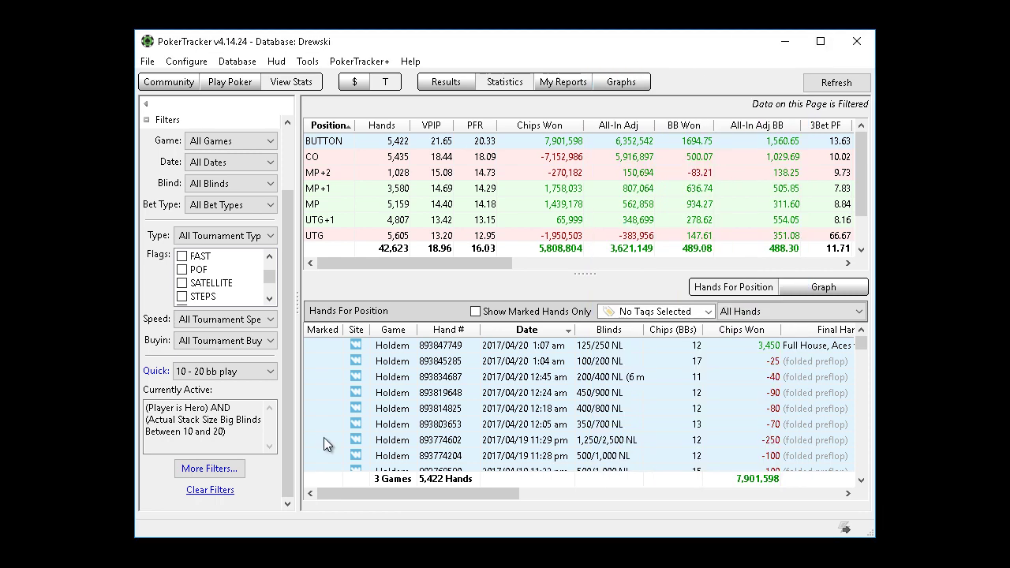
pyautogui.click(229, 492)
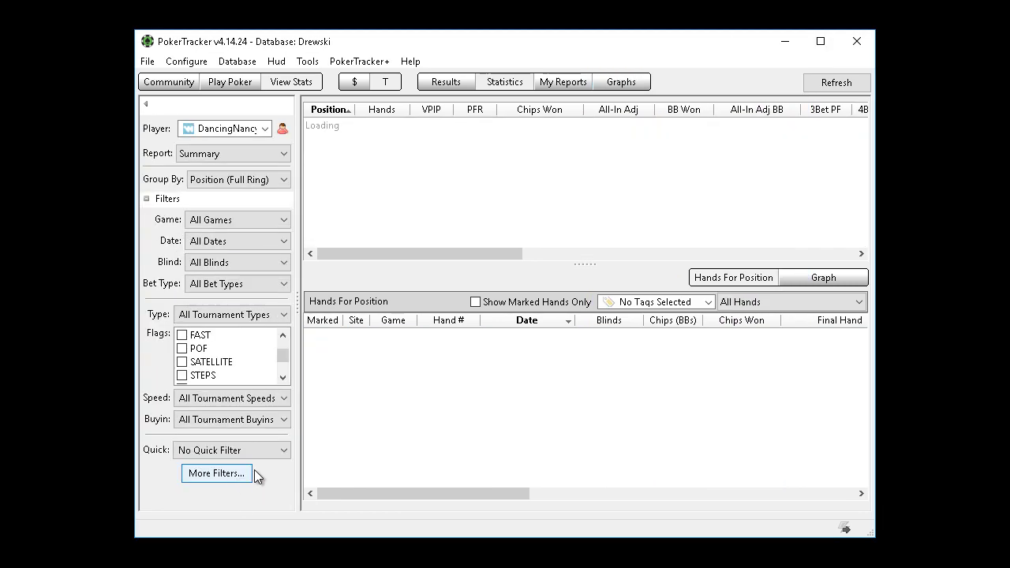
# Step: In a new tournament filter, enable Player is Hero and restrict the active player's preflop position to exactly 8
pyautogui.click(236, 475)
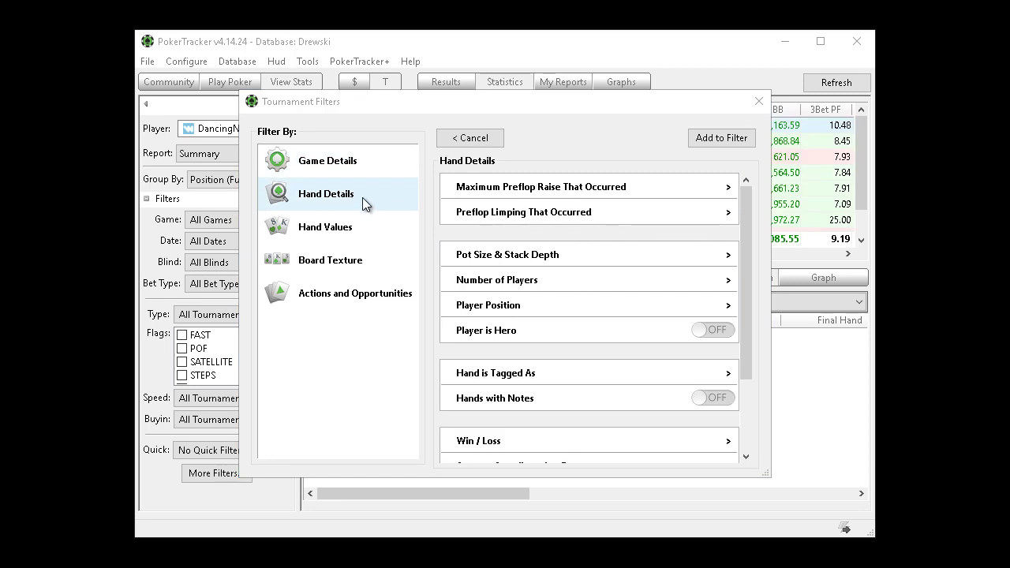
pyautogui.click(701, 328)
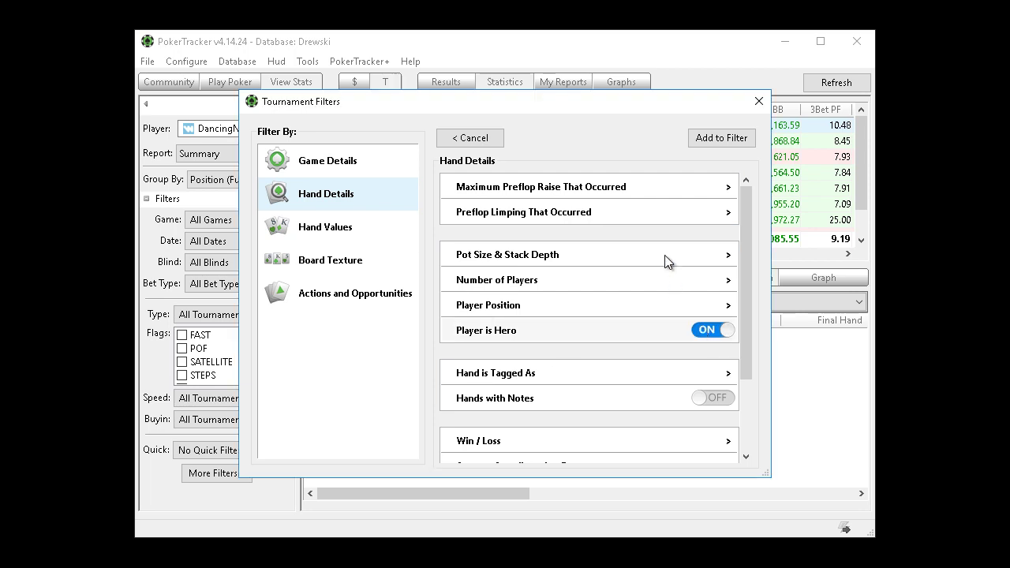
pyautogui.click(648, 308)
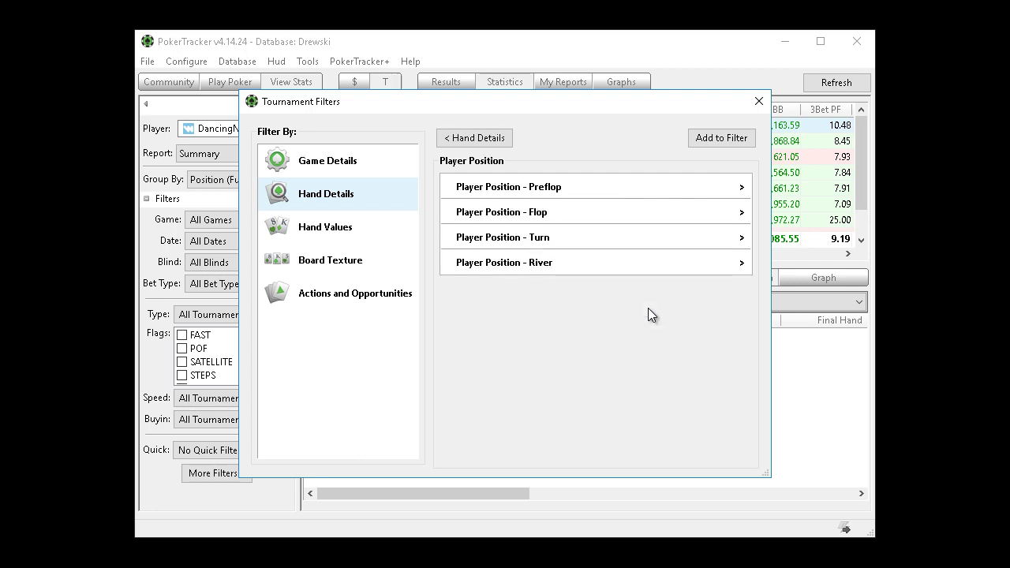
pyautogui.click(666, 189)
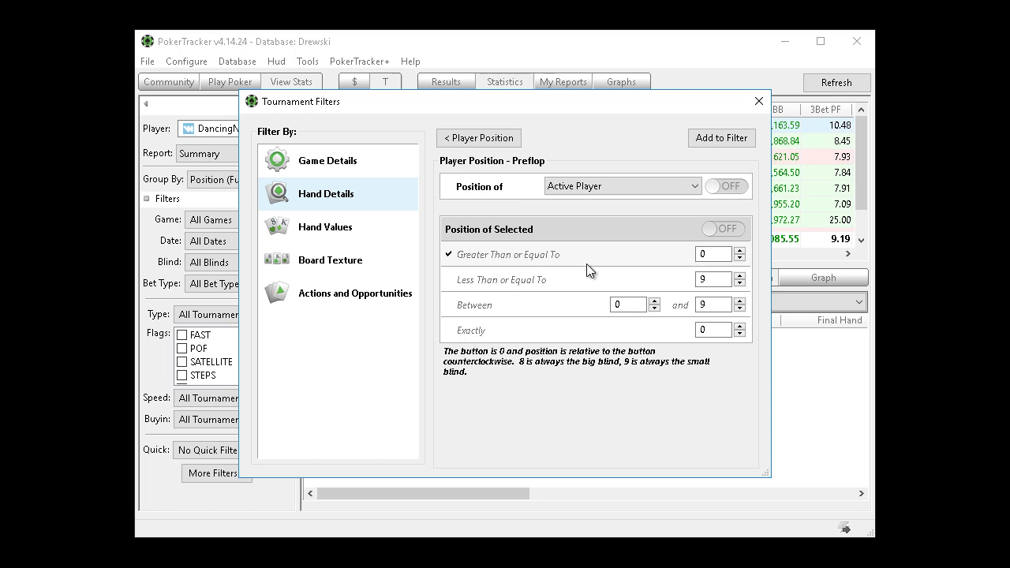
pyautogui.click(698, 330)
pyautogui.write('8')
pyautogui.click(717, 229)
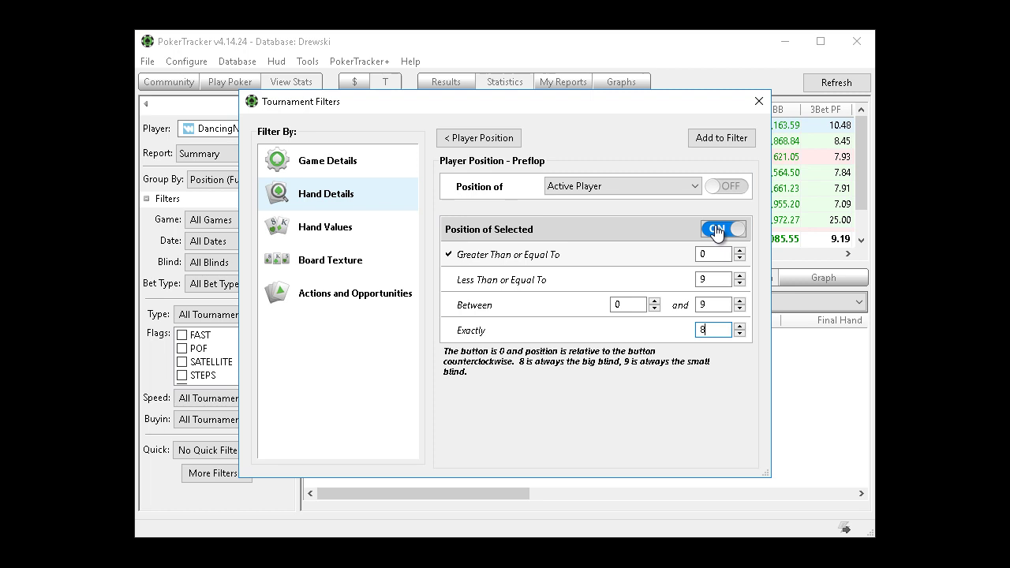
pyautogui.click(494, 335)
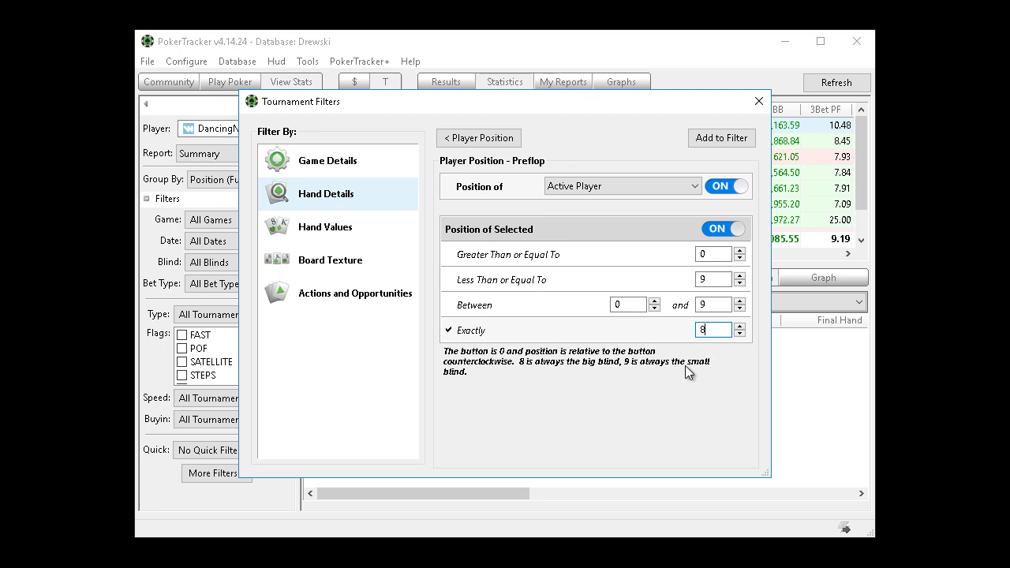
pyautogui.click(734, 230)
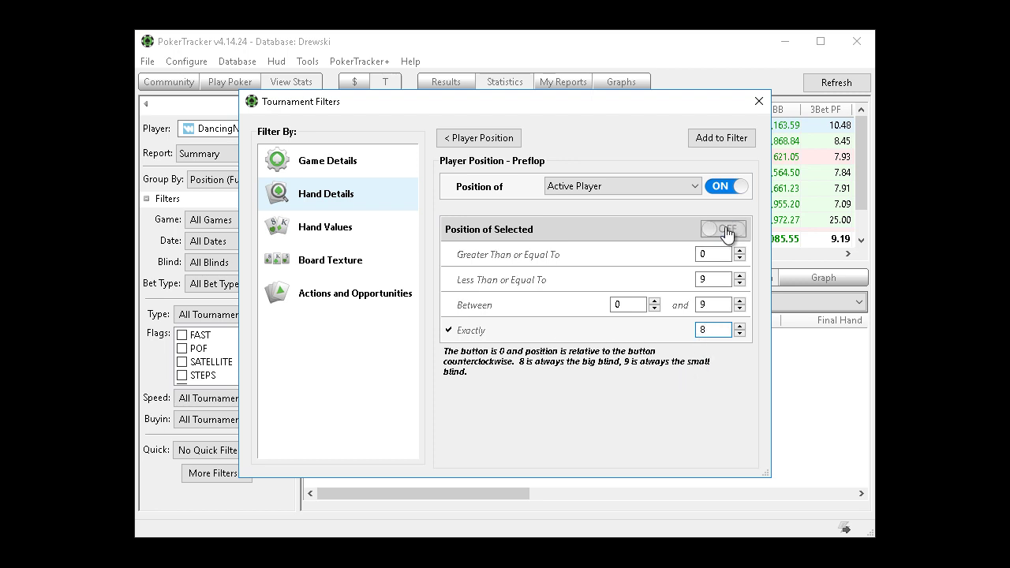
pyautogui.click(709, 229)
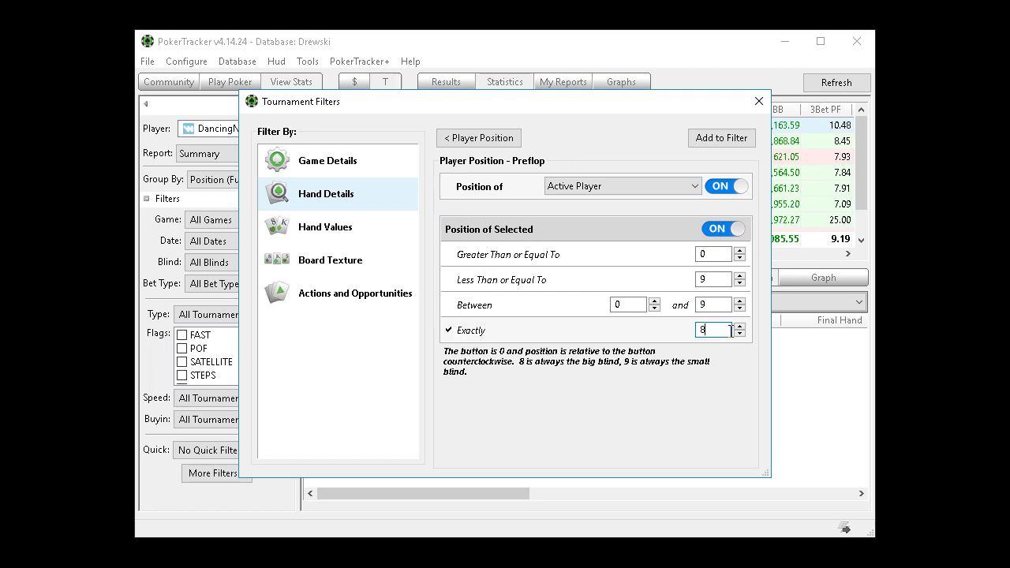
# Step: Add the hero and position criteria to the filter, save it as the quick filter "Big blind play" and apply it
pyautogui.click(511, 140)
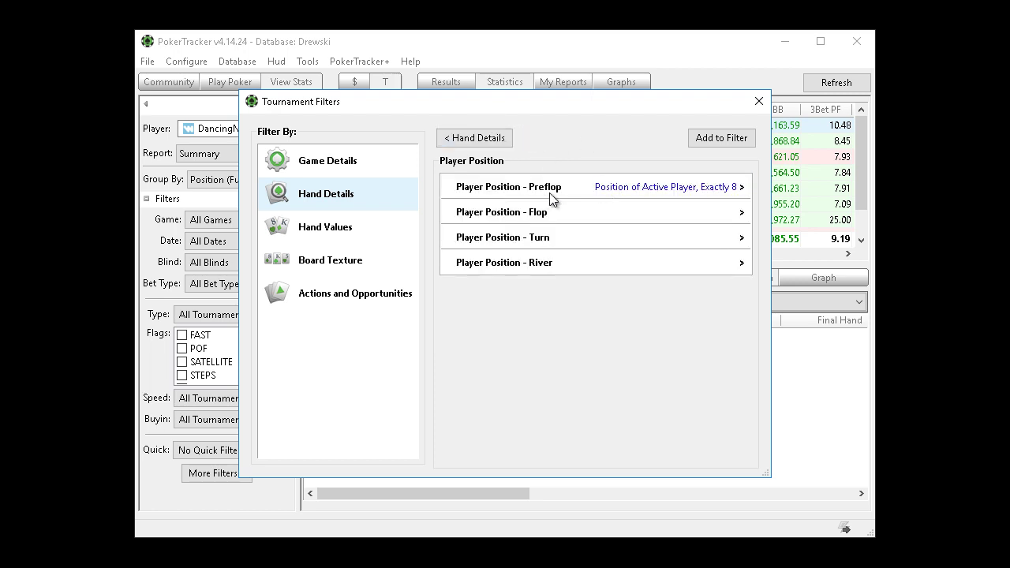
pyautogui.click(480, 139)
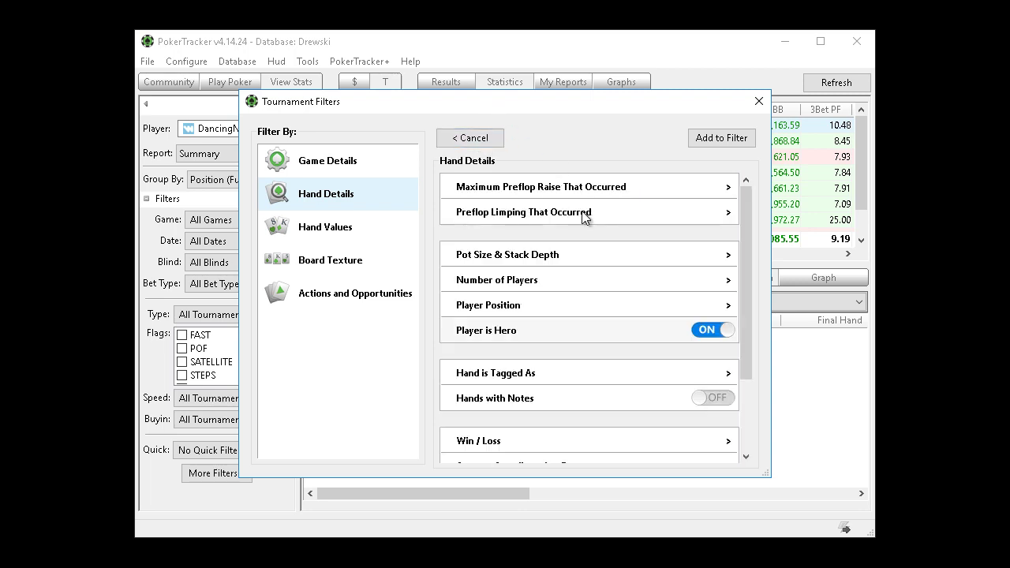
pyautogui.click(718, 139)
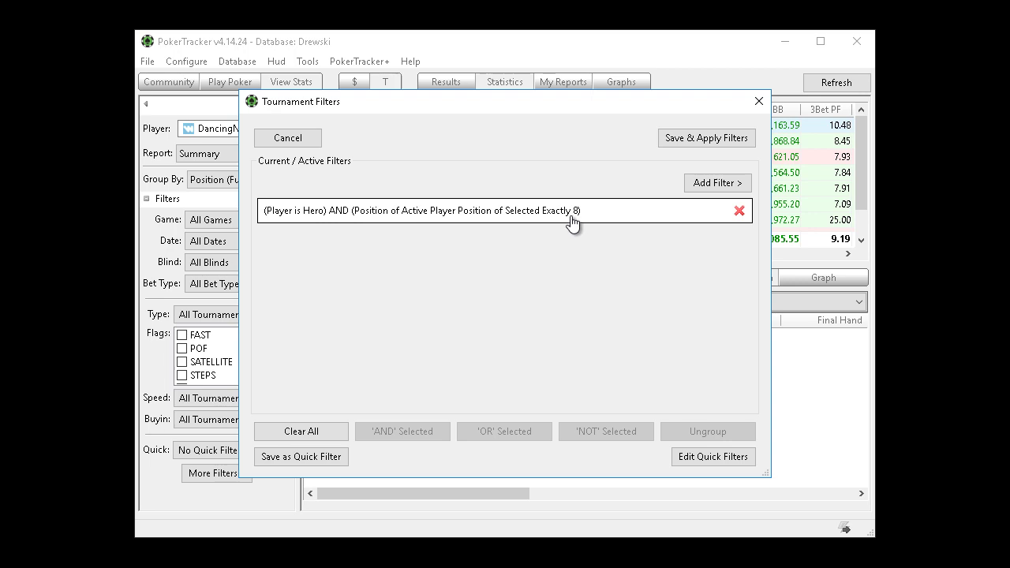
pyautogui.click(322, 456)
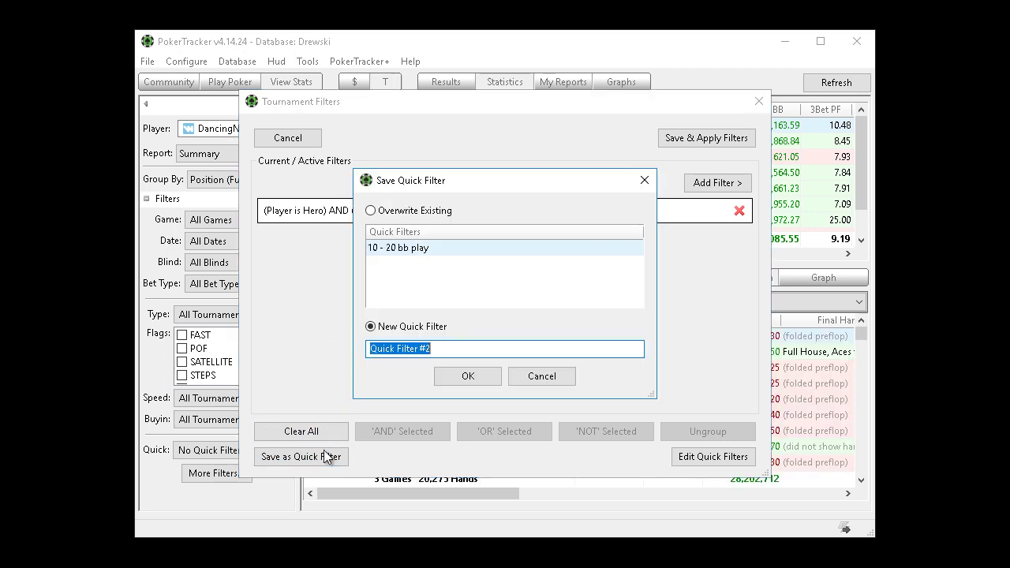
pyautogui.write('Big blind play')
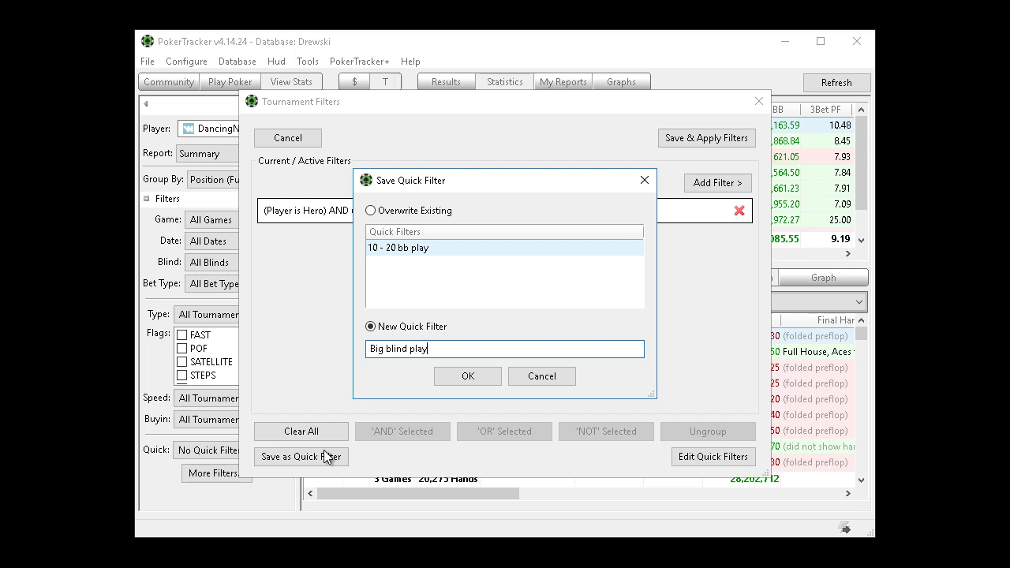
pyautogui.click(479, 377)
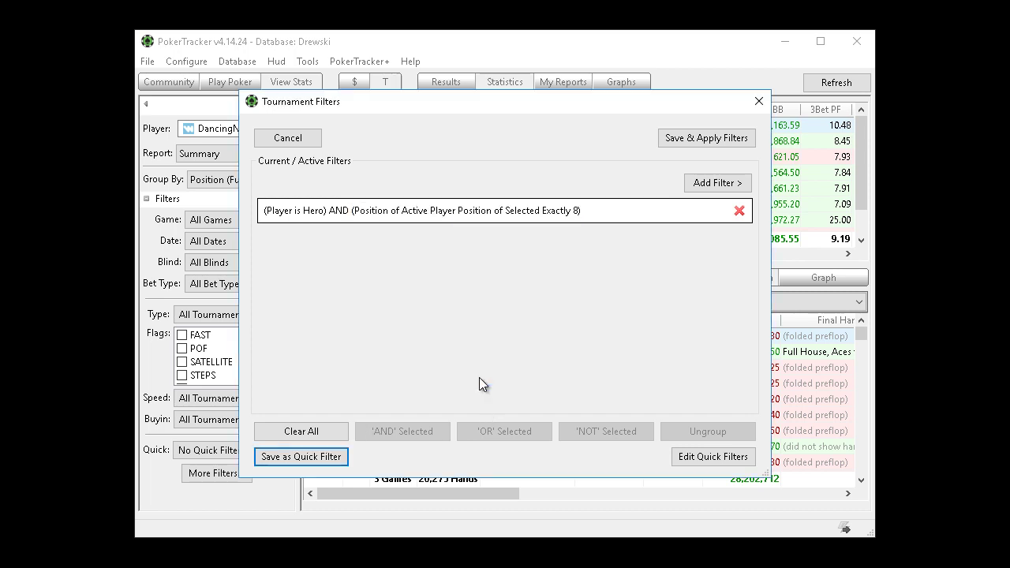
pyautogui.click(733, 138)
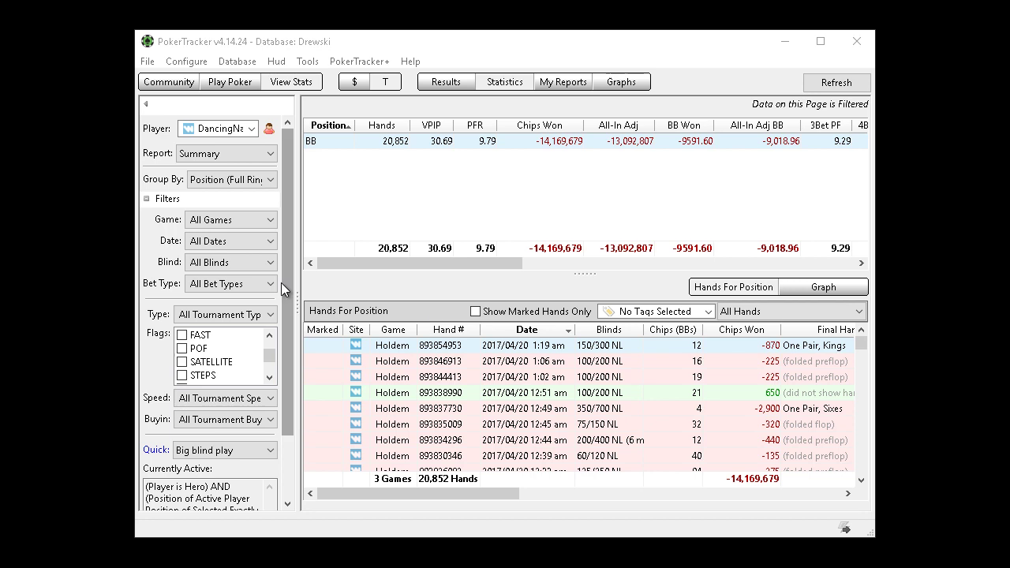
# Step: Check the active filter criteria and the list of saved quick filters
pyautogui.moveTo(287, 282); pyautogui.dragTo(290, 367)
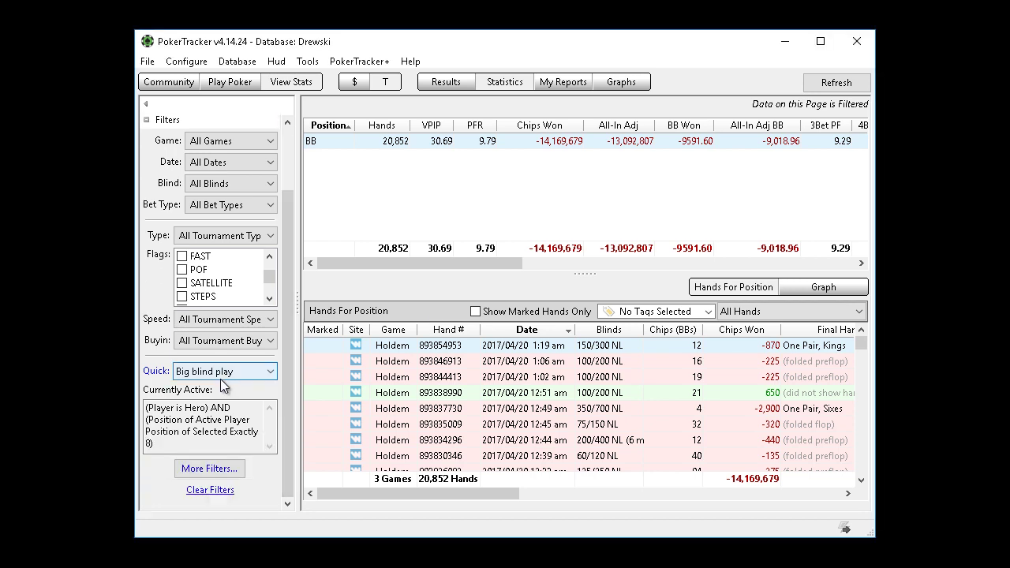
pyautogui.click(271, 372)
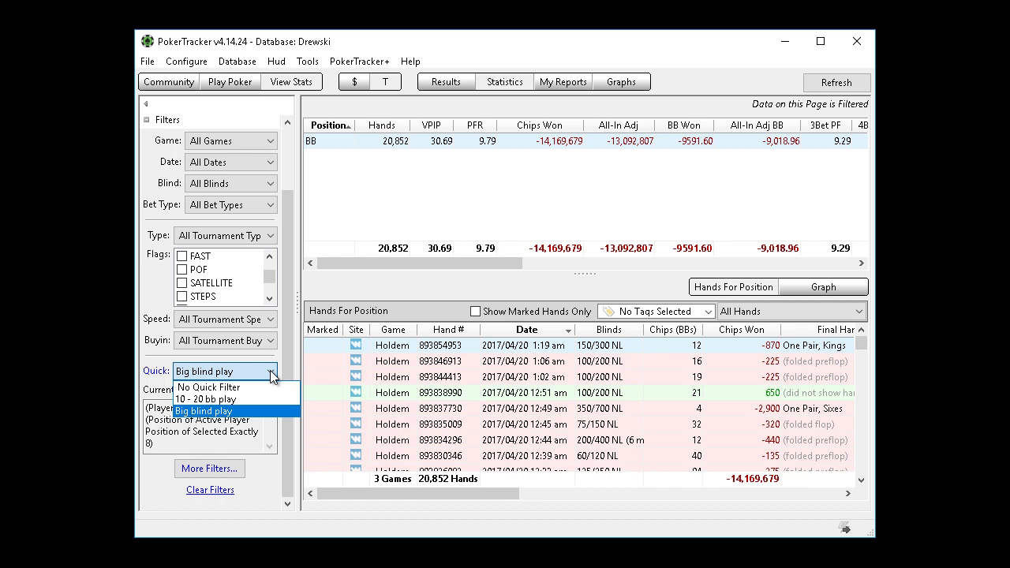
pyautogui.click(271, 374)
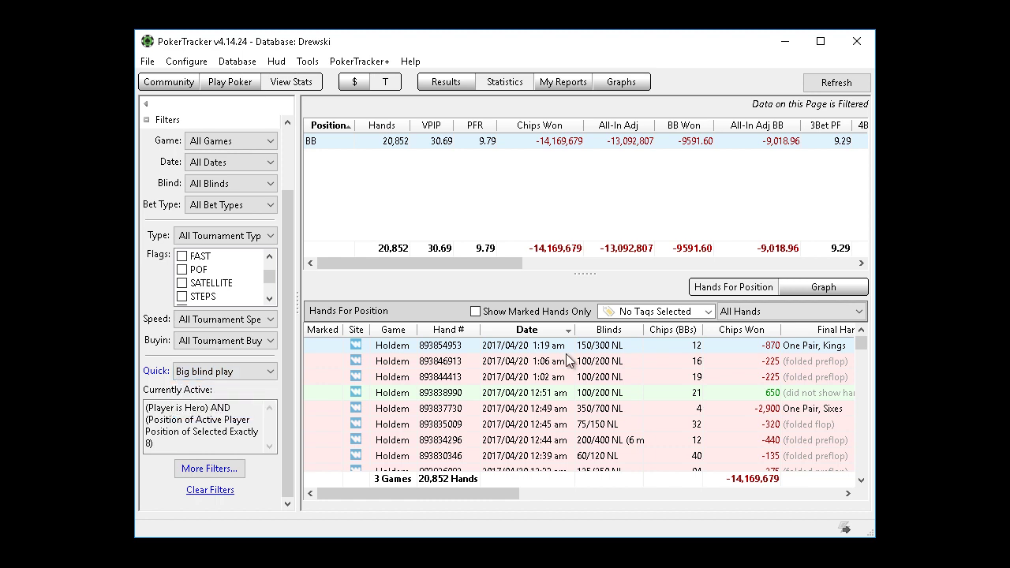
# Step: Look through the filtered hands' hole cards, positions and preflop actions, and return to the start of the list
pyautogui.moveTo(495, 491); pyautogui.dragTo(656, 490)
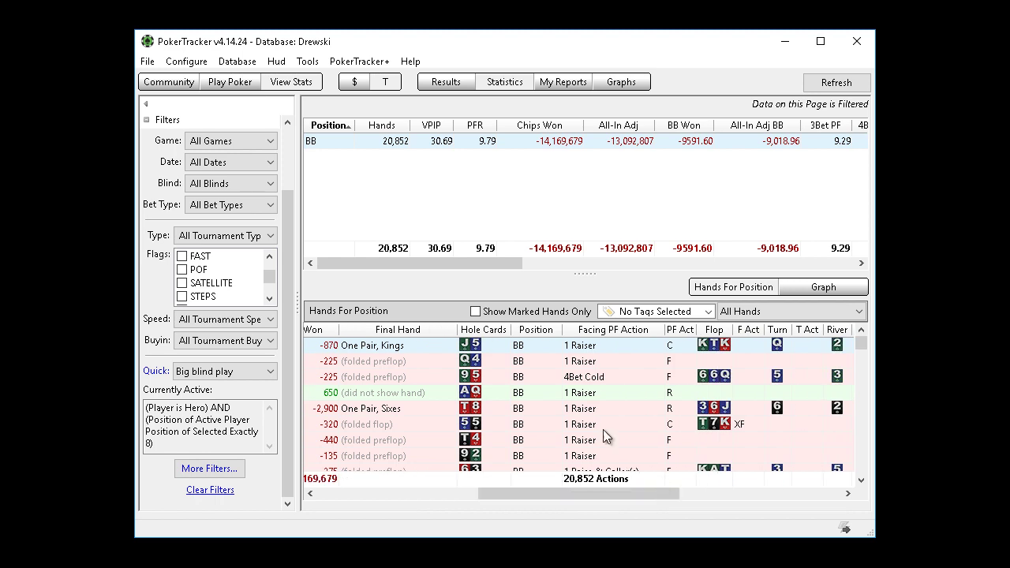
pyautogui.scroll(-10, 537, 363)
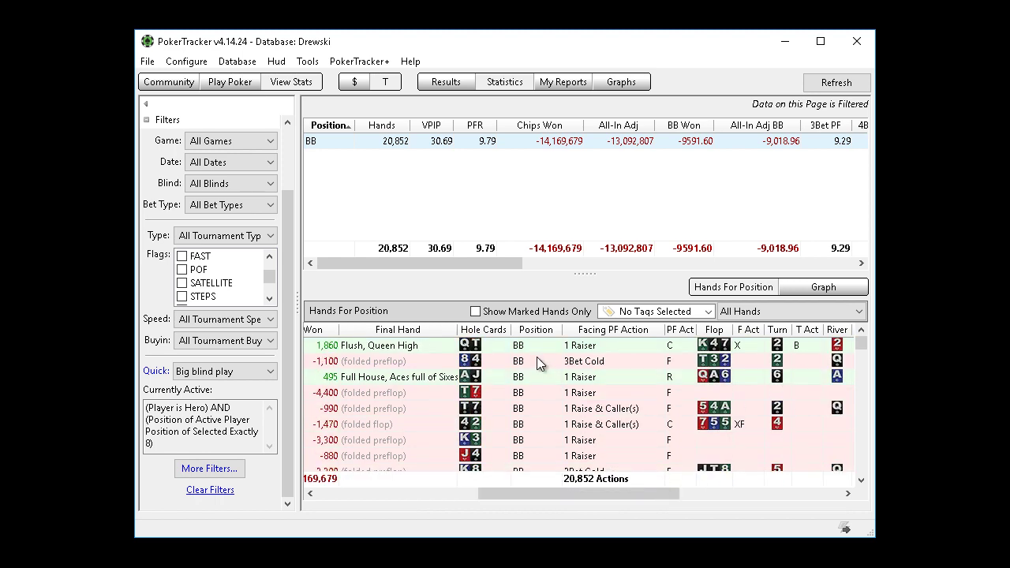
pyautogui.scroll(-10, 537, 363)
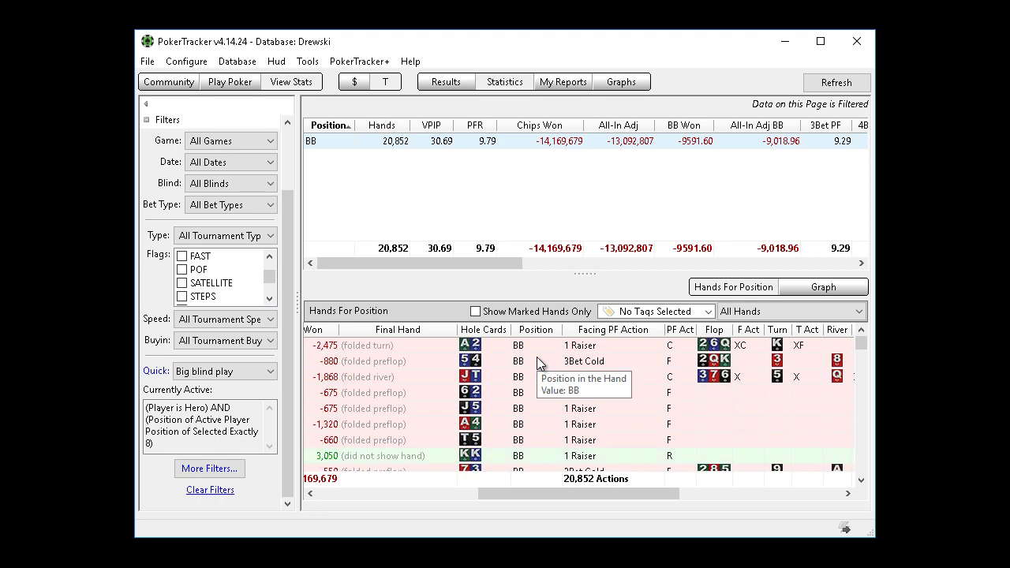
pyautogui.scroll(-4, 537, 363)
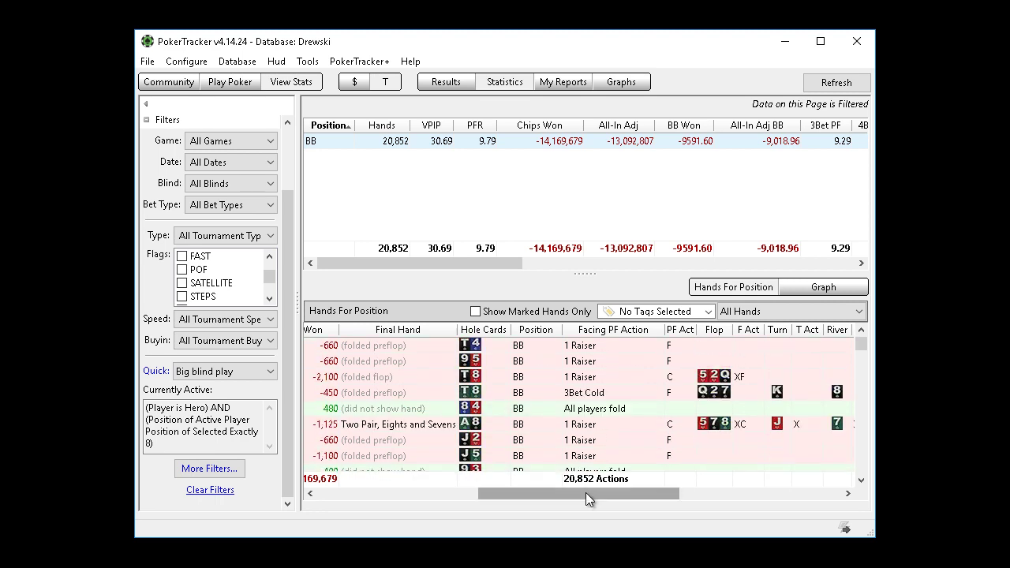
pyautogui.moveTo(586, 495); pyautogui.dragTo(419, 496)
pyautogui.scroll(8, 535, 412)
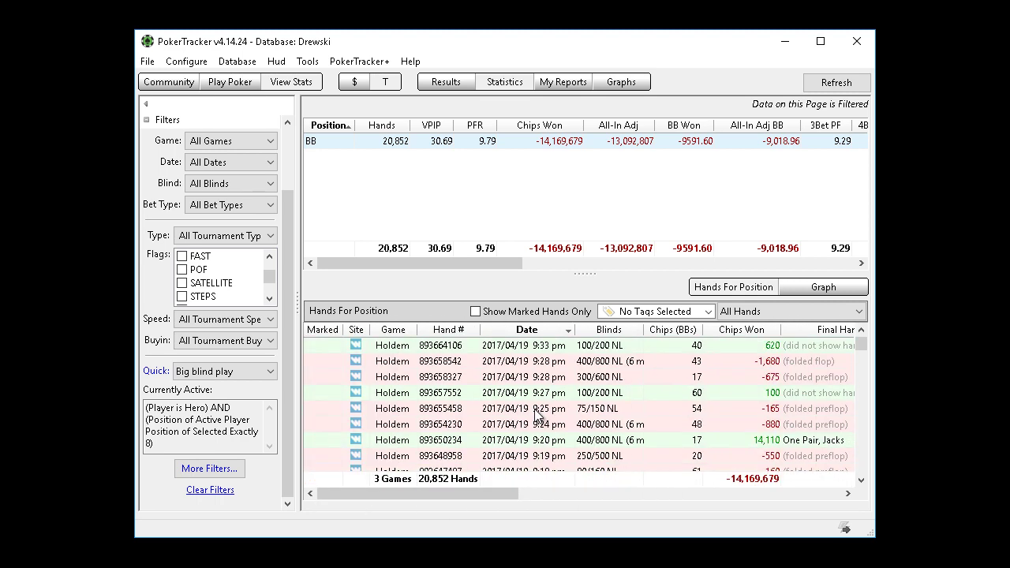
pyautogui.scroll(3, 535, 412)
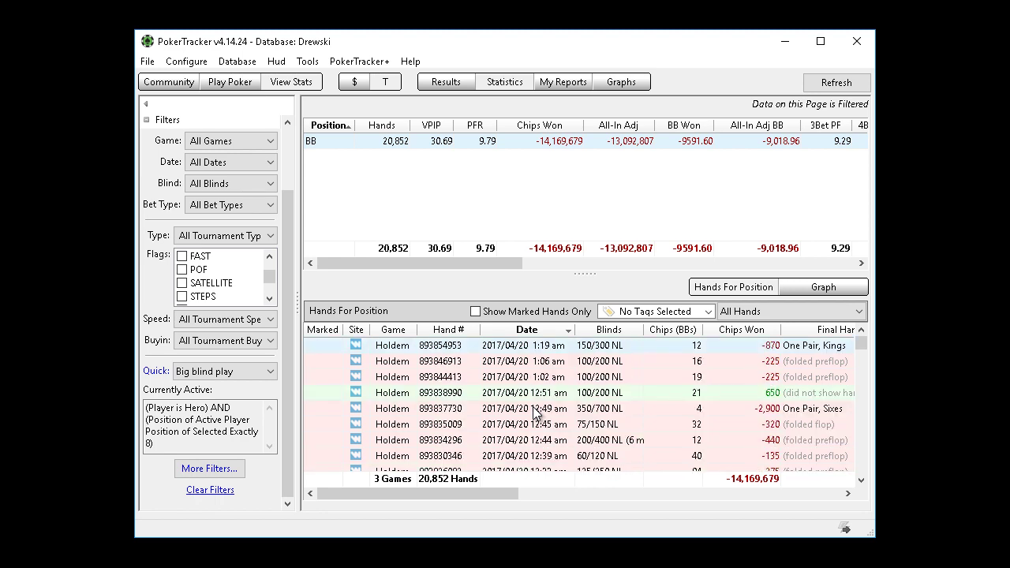
# Step: Sort the big blind hands by date from oldest to newest and open all of them in the replayer
pyautogui.click(552, 331)
pyautogui.click(553, 346)
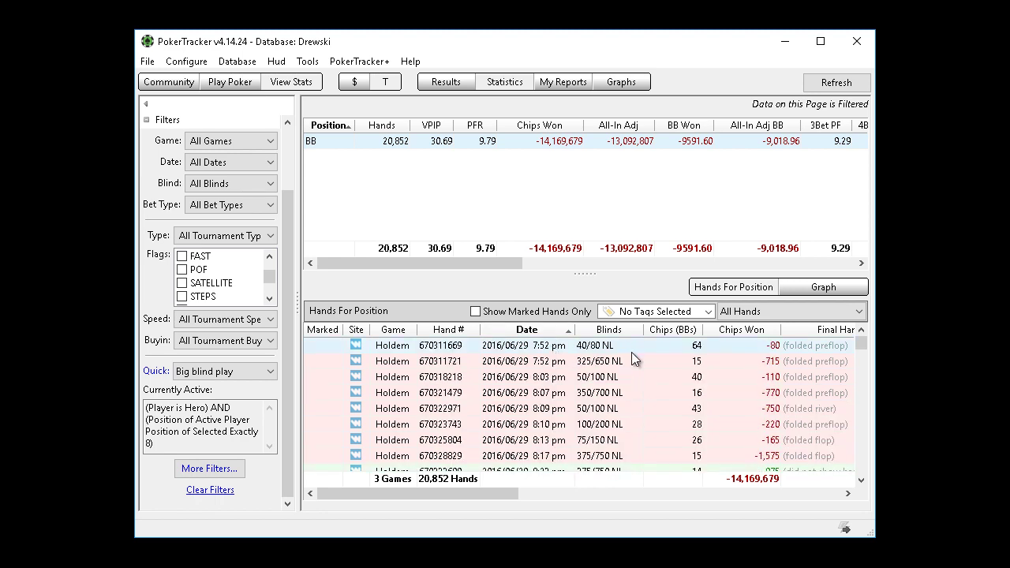
pyautogui.hotkey('ctrl', 'a')
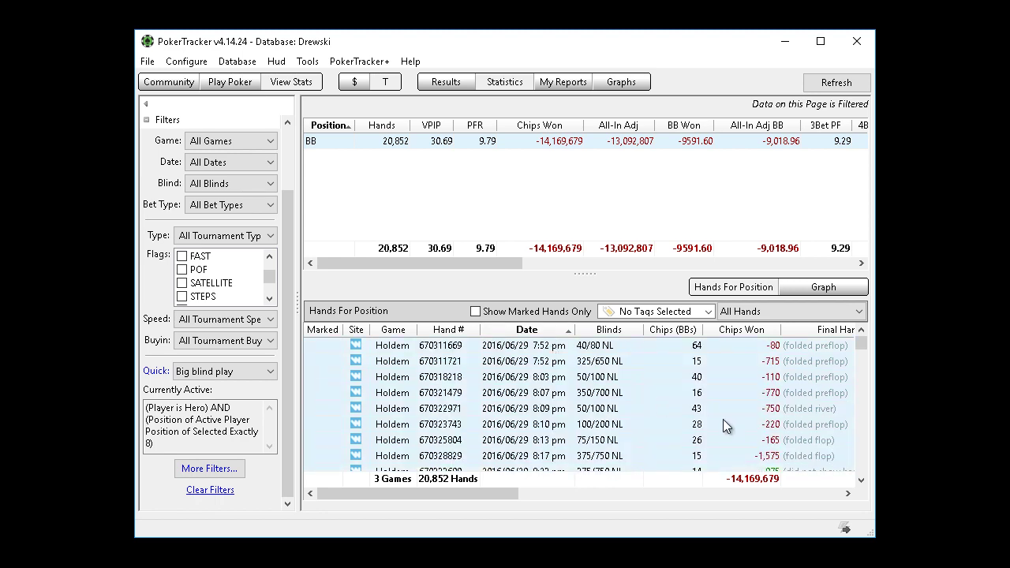
pyautogui.rightClick(622, 377)
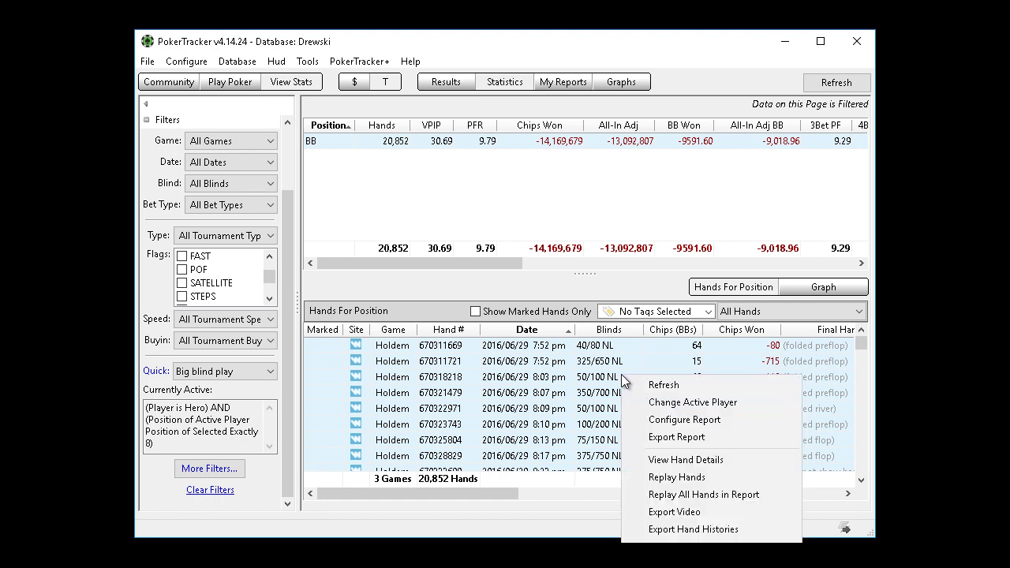
pyautogui.click(697, 476)
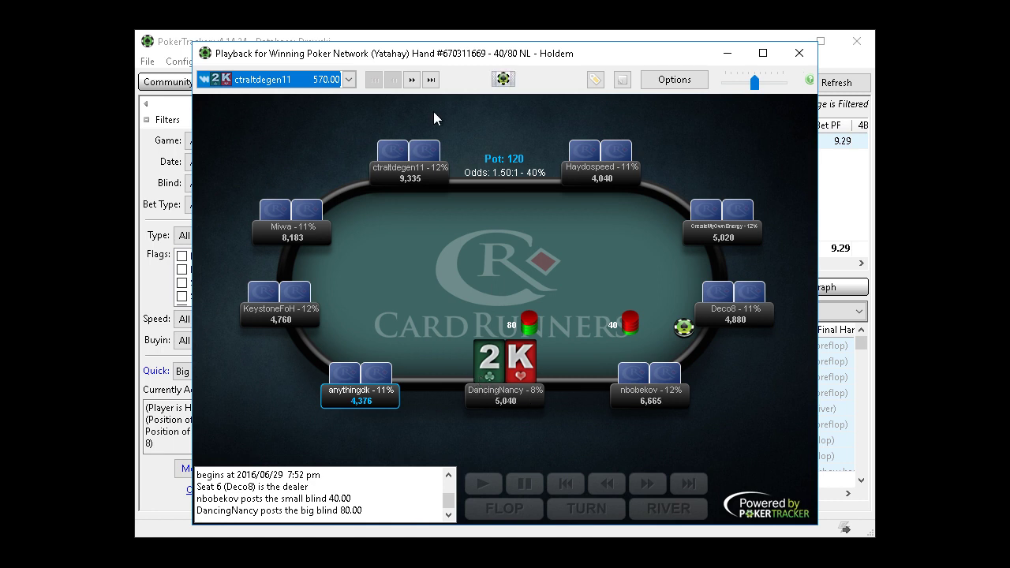
# Step: Skip forward through the big blind hands in the replayer one by one, and close the replayer
pyautogui.click(411, 79)
pyautogui.click(412, 79)
pyautogui.click(411, 79)
pyautogui.click(412, 79)
pyautogui.click(412, 79)
pyautogui.click(412, 79)
pyautogui.click(412, 79)
pyautogui.click(412, 79)
pyautogui.click(412, 79)
pyautogui.click(799, 53)
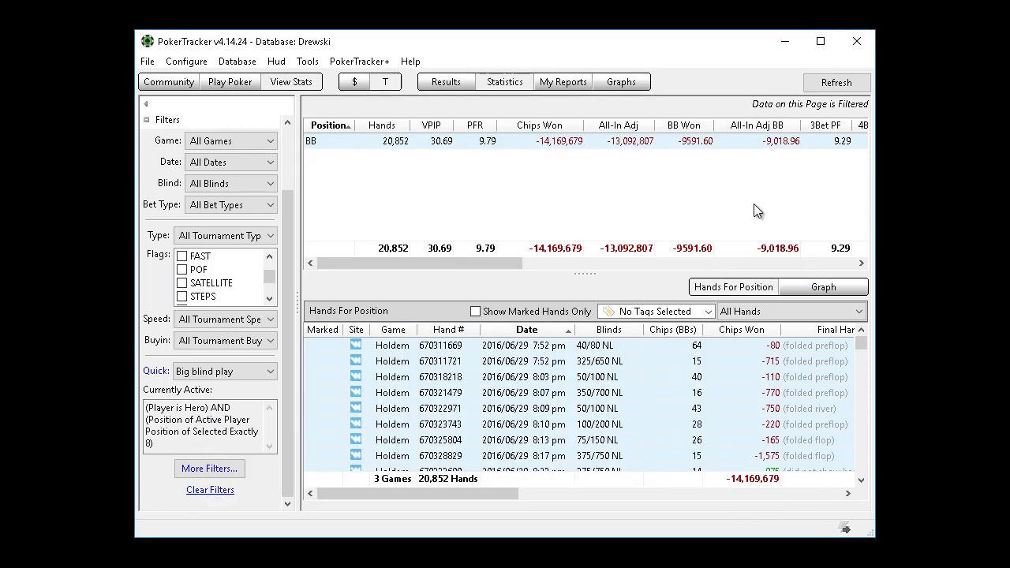
# Step: Switch to the study note to review the first two topics and the Showdown hands topic, and return to PokerTracker
pyautogui.hotkey('alt', 'Tab')
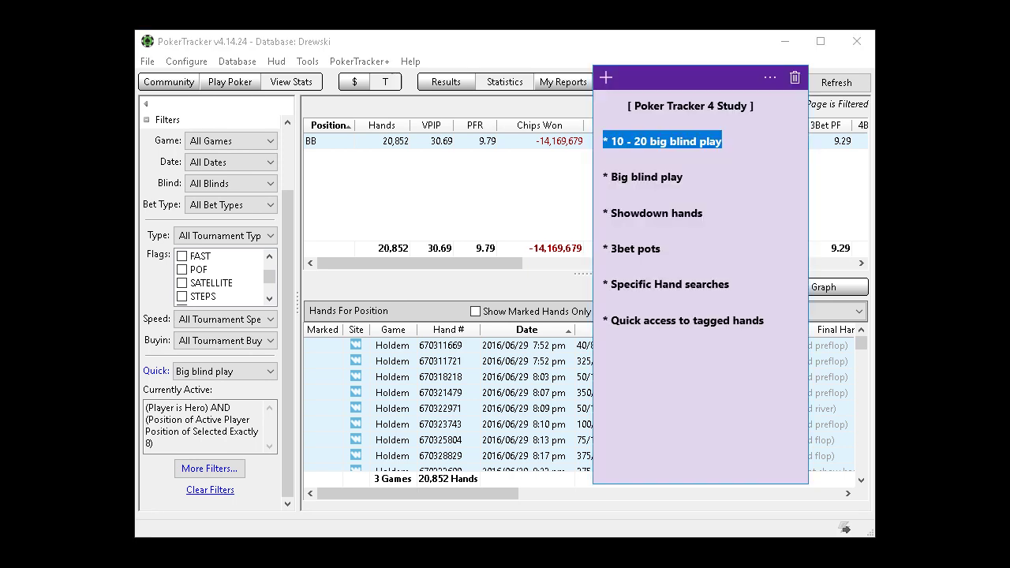
pyautogui.click(718, 174)
pyautogui.moveTo(702, 175); pyautogui.dragTo(602, 144)
pyautogui.click(710, 214)
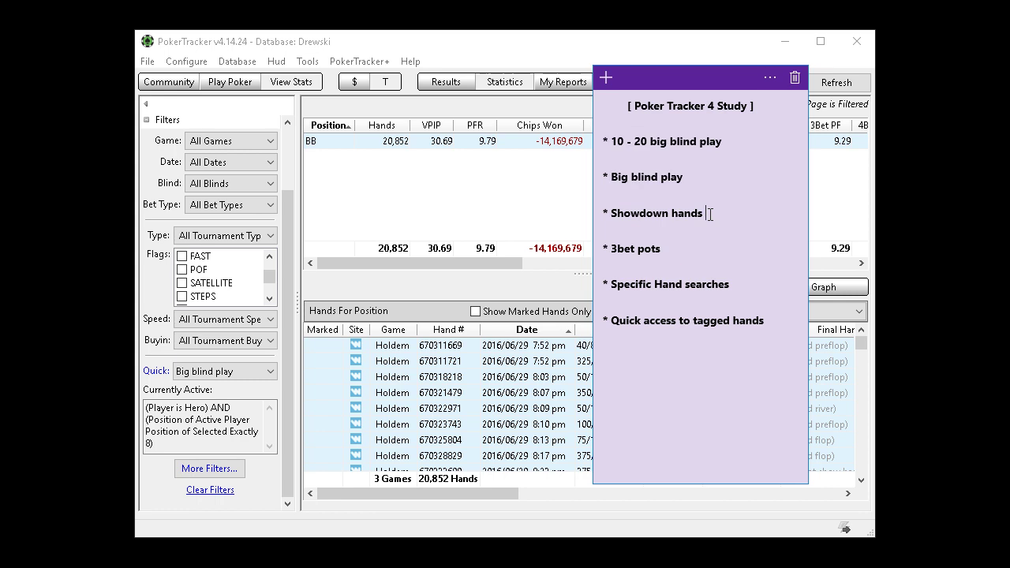
pyautogui.click(679, 45)
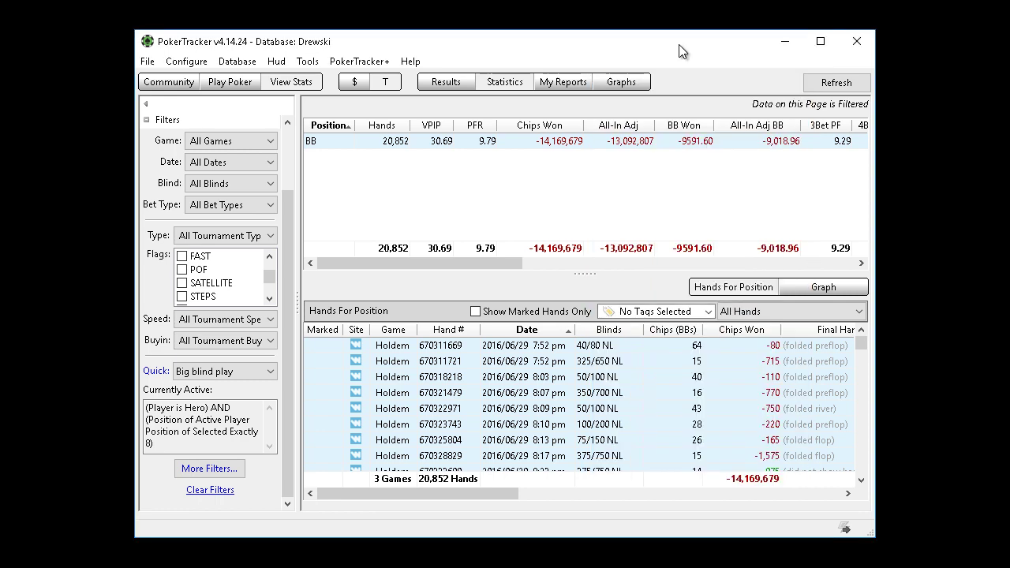
# Step: Clear the active filters, start a new tournament filter and look through its river action, board texture and hand value options
pyautogui.click(214, 499)
pyautogui.click(232, 473)
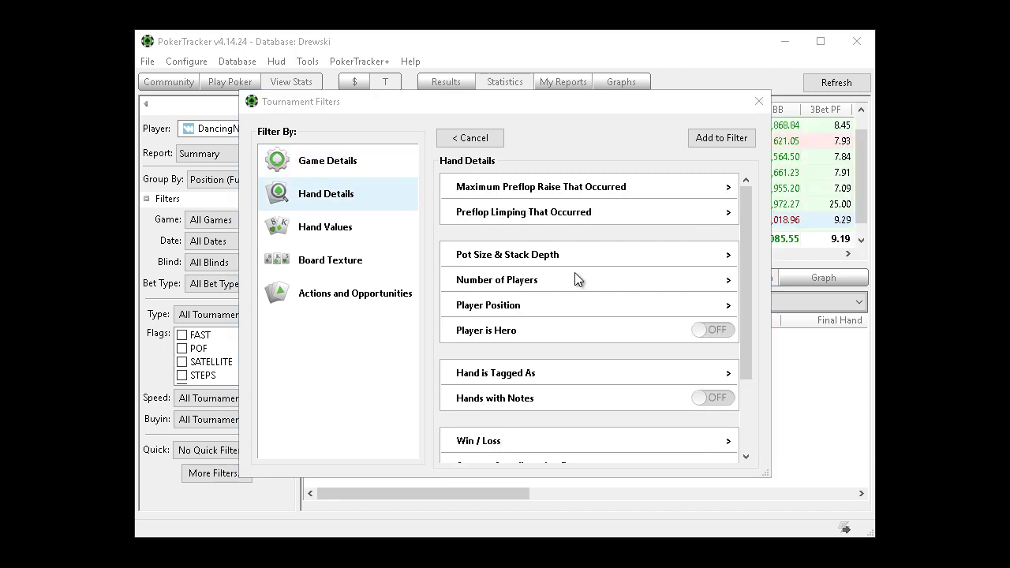
pyautogui.click(369, 298)
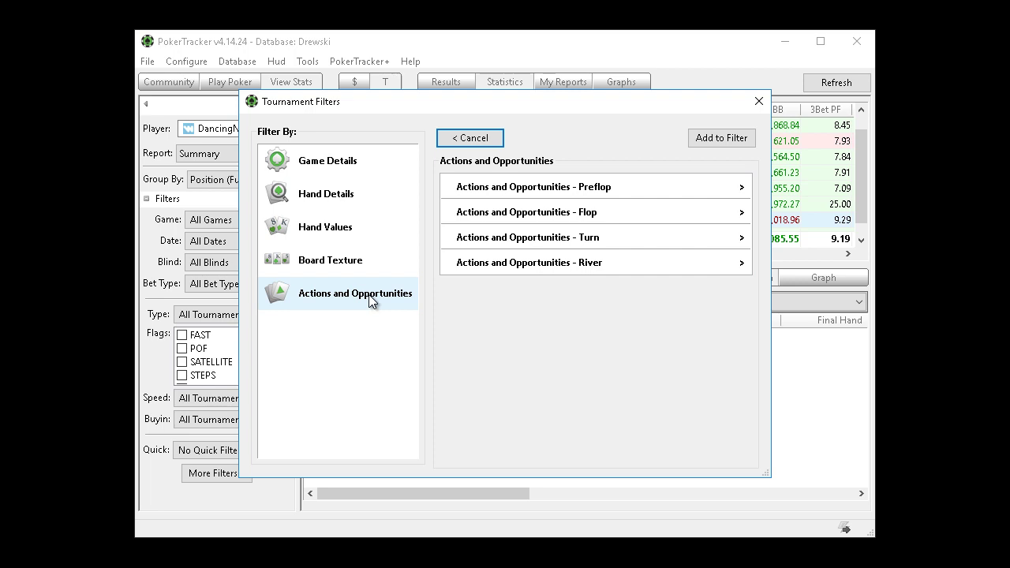
pyautogui.click(527, 265)
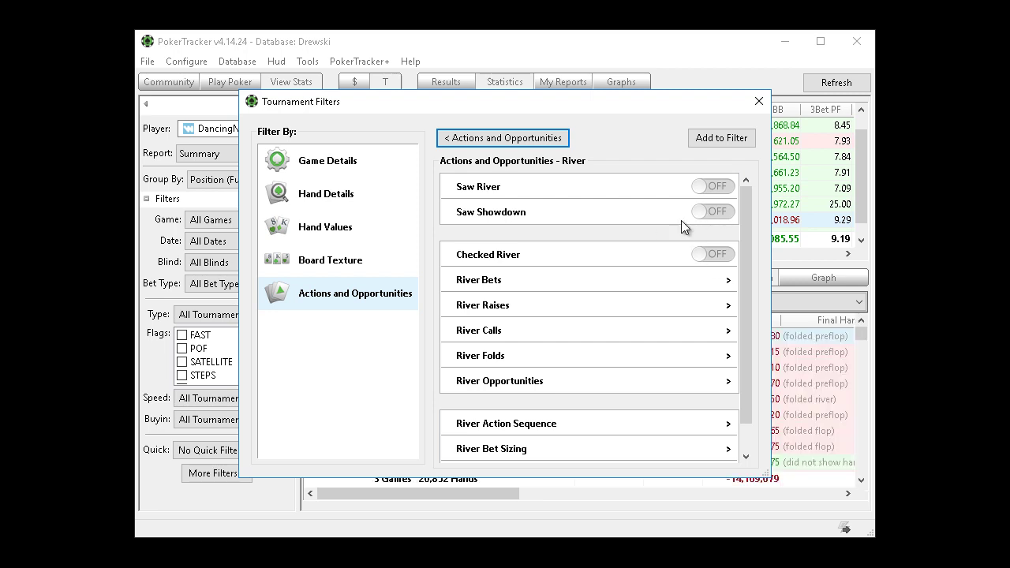
pyautogui.click(373, 264)
pyautogui.click(374, 228)
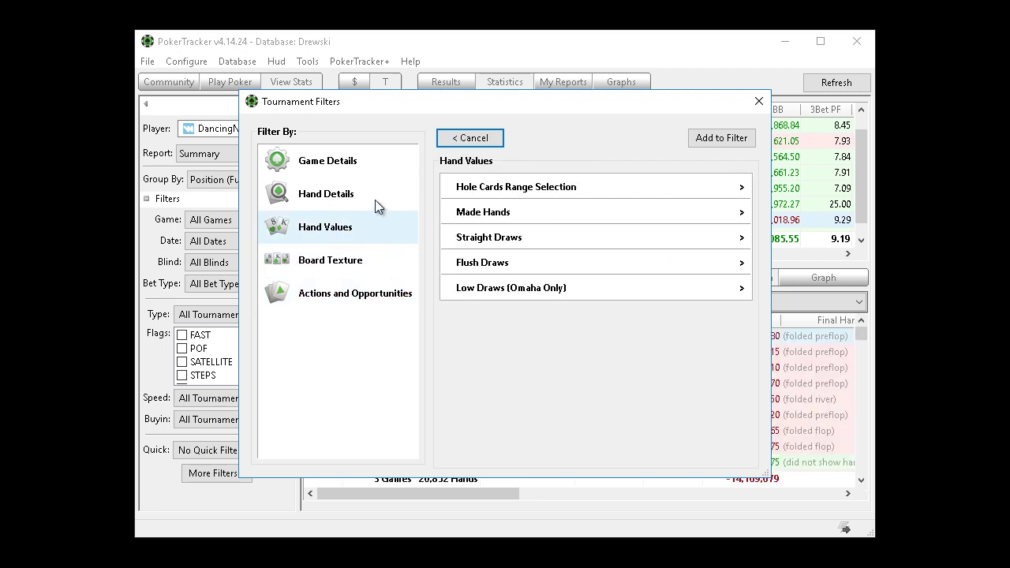
# Step: Turn on Player is Hero in the hand details and require the active player to be in position on the river
pyautogui.click(374, 200)
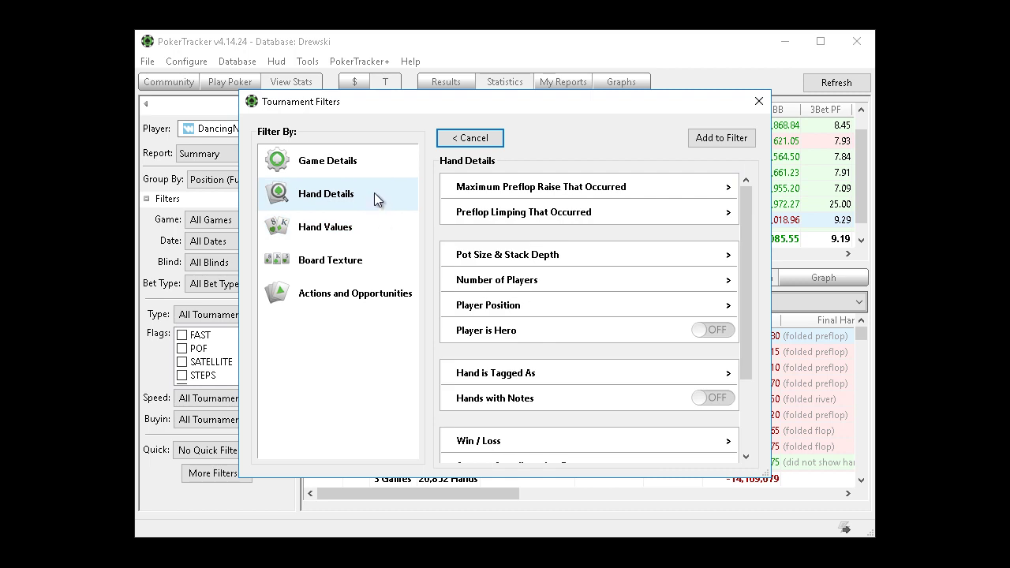
pyautogui.click(701, 333)
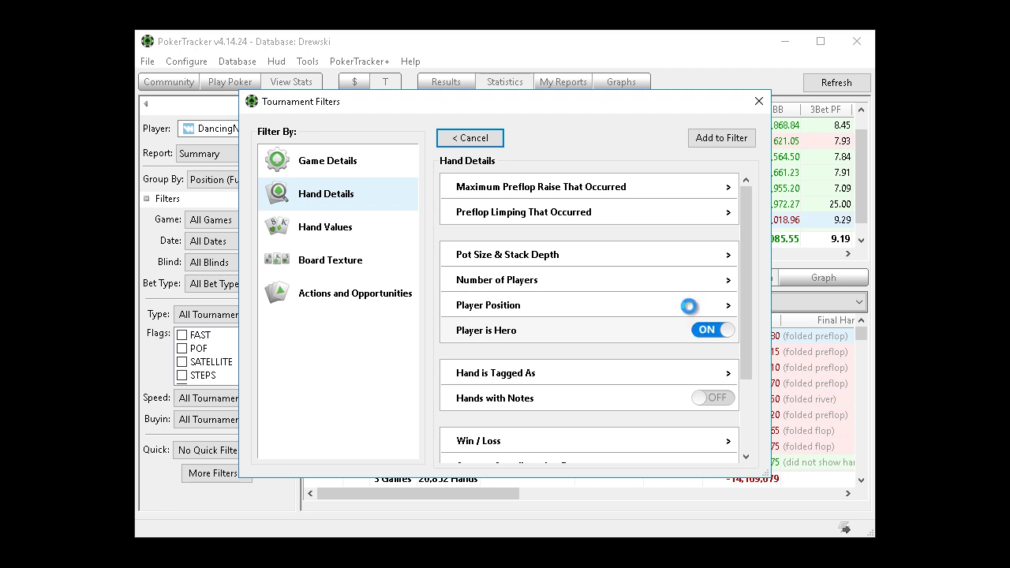
pyautogui.click(689, 306)
pyautogui.click(633, 263)
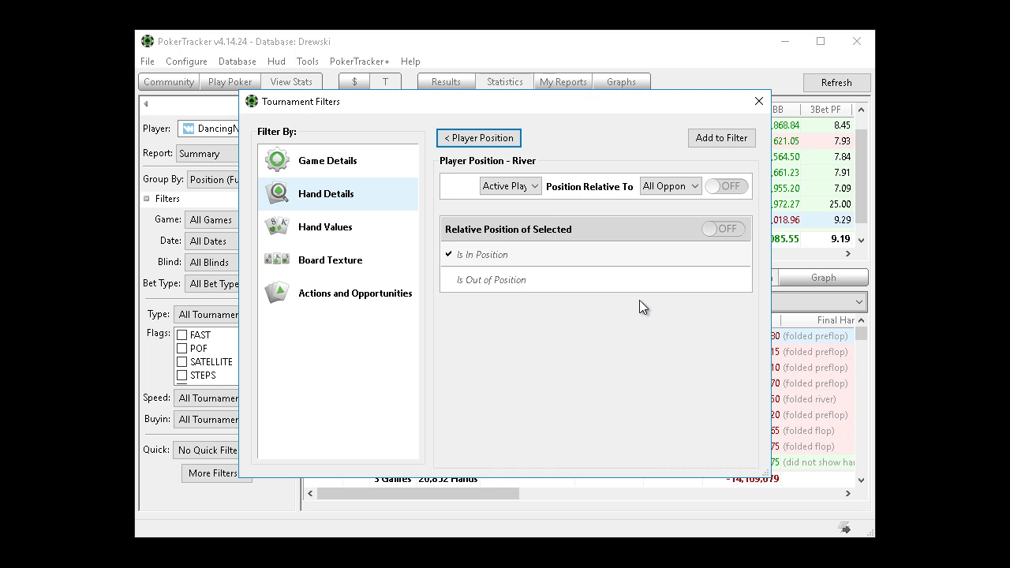
pyautogui.click(714, 229)
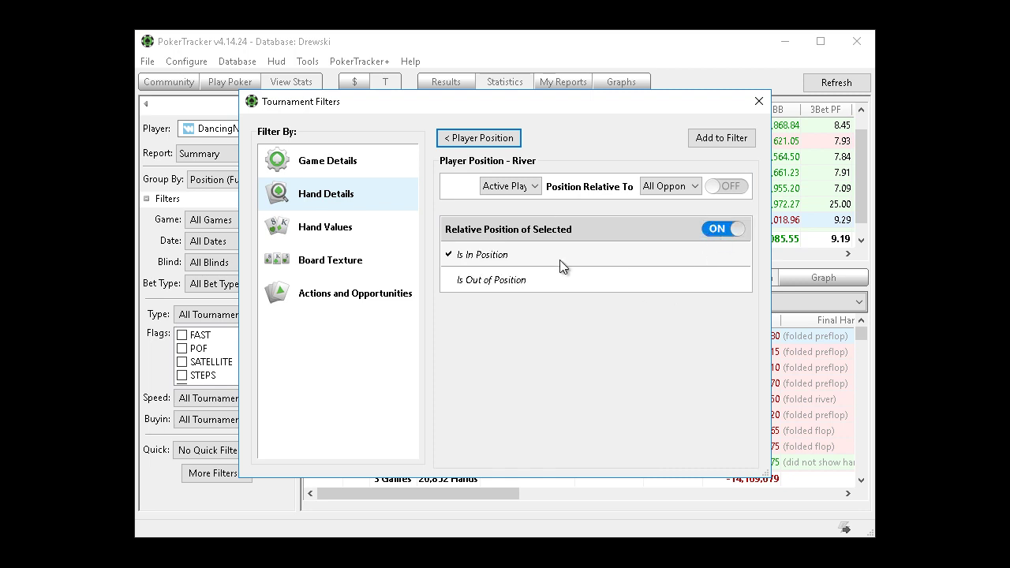
pyautogui.click(497, 140)
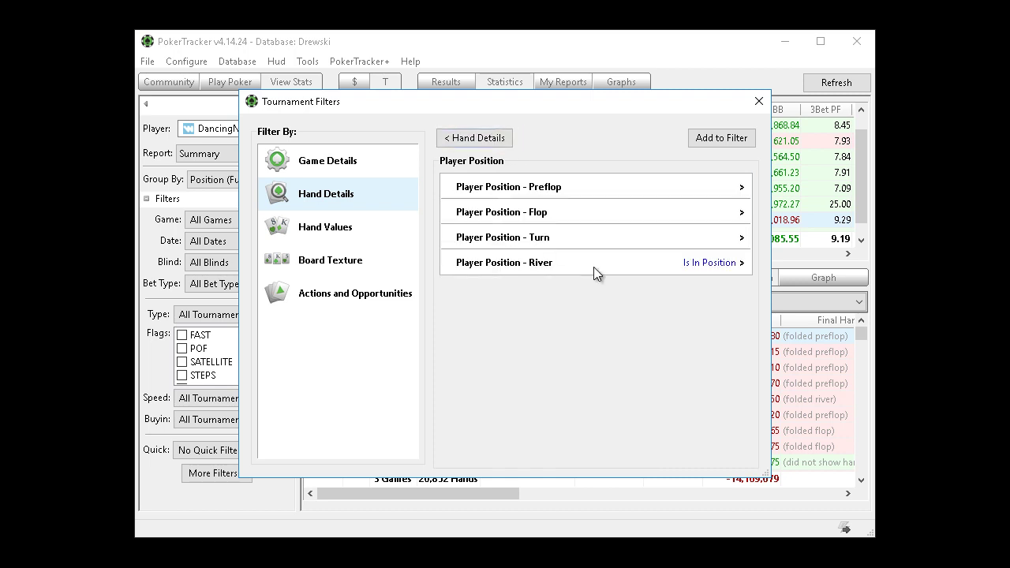
pyautogui.click(477, 140)
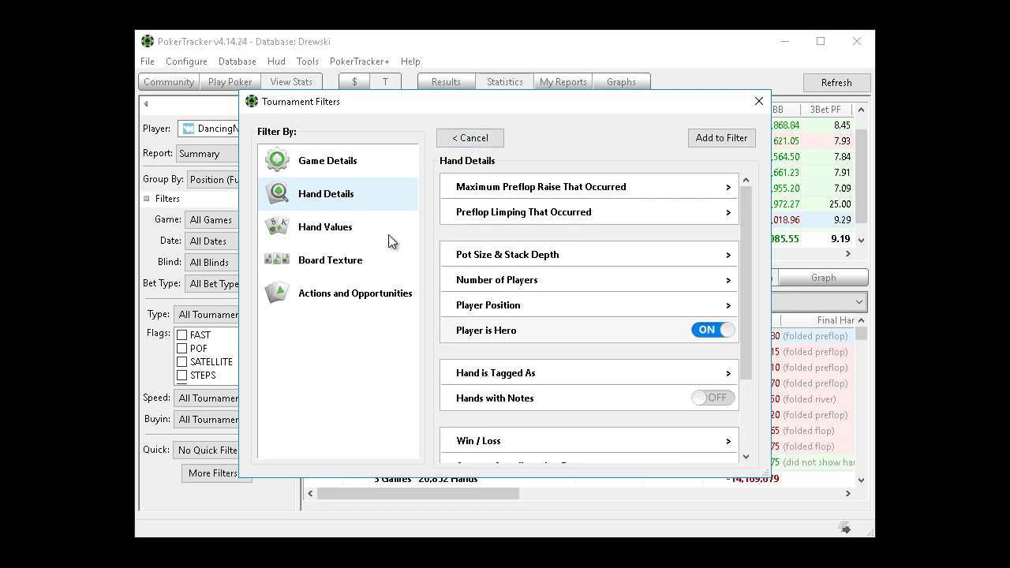
pyautogui.click(592, 305)
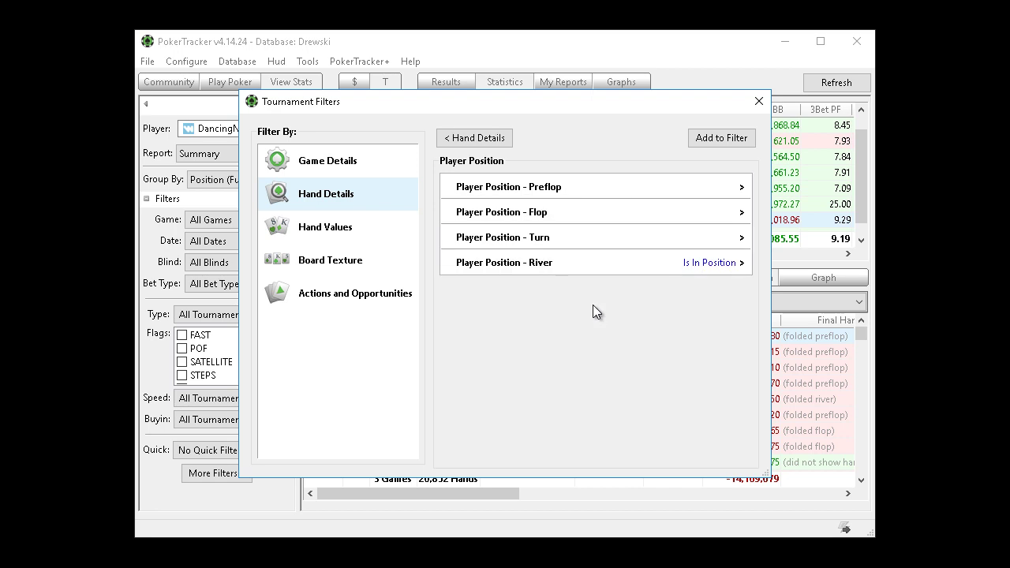
pyautogui.click(467, 140)
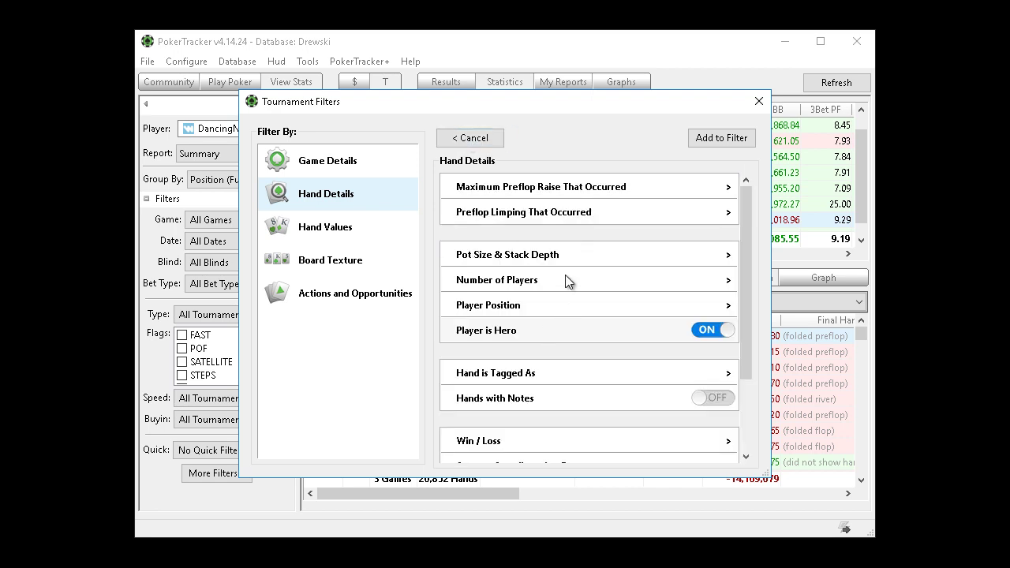
# Step: Limit the number of players on the river to between 2 and 2
pyautogui.click(565, 276)
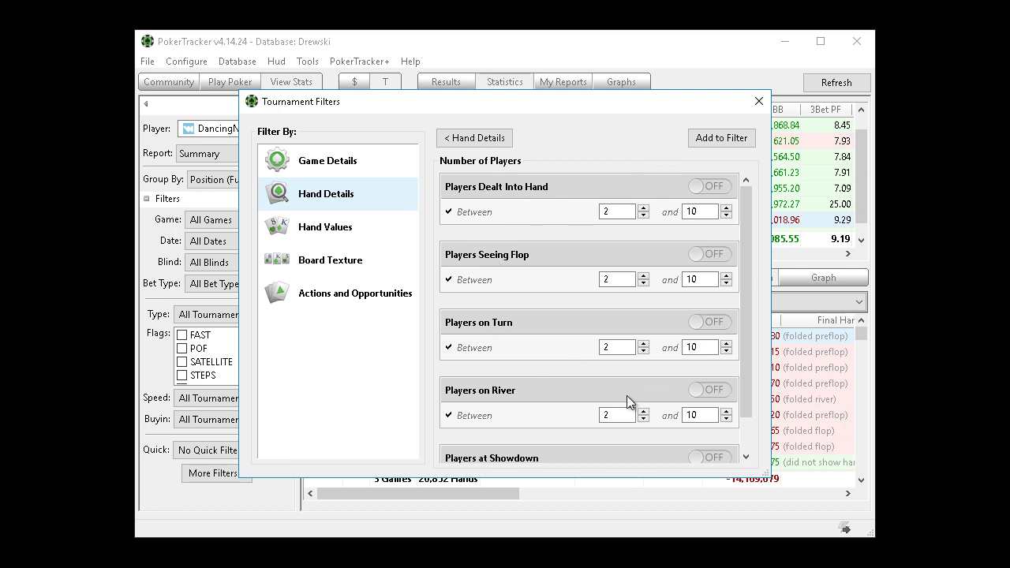
pyautogui.moveTo(748, 374); pyautogui.dragTo(747, 408)
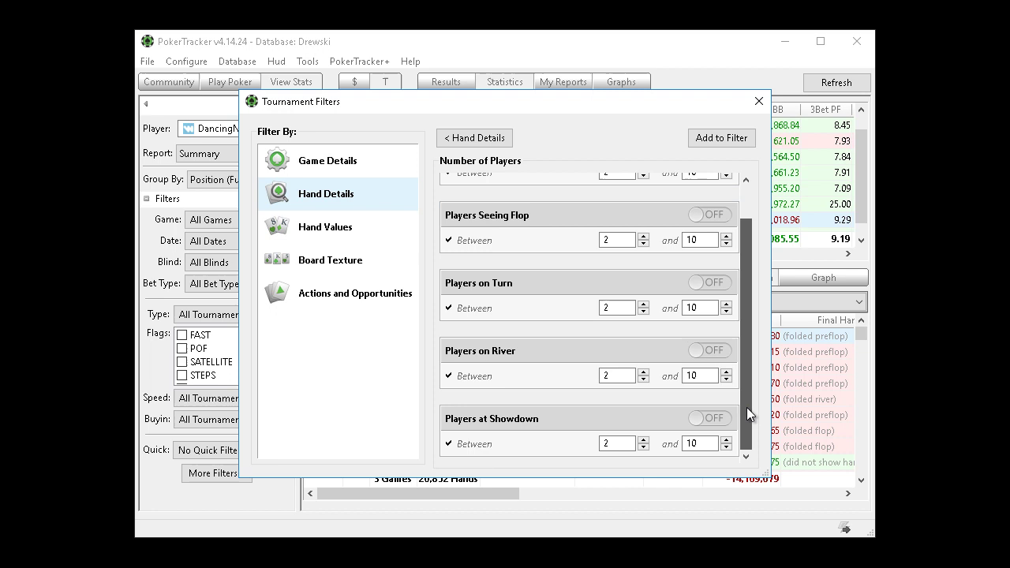
pyautogui.click(709, 350)
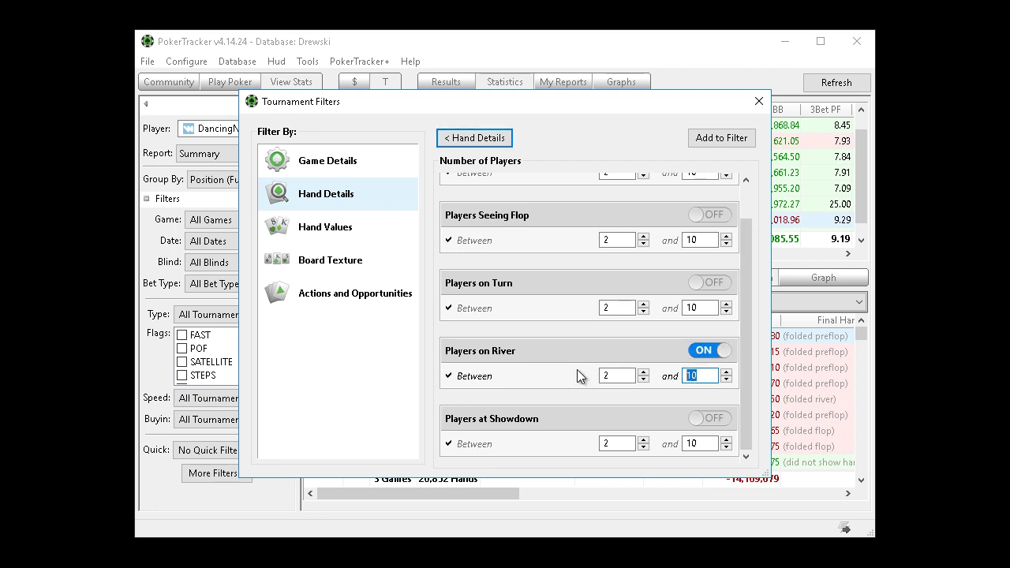
pyautogui.write('2')
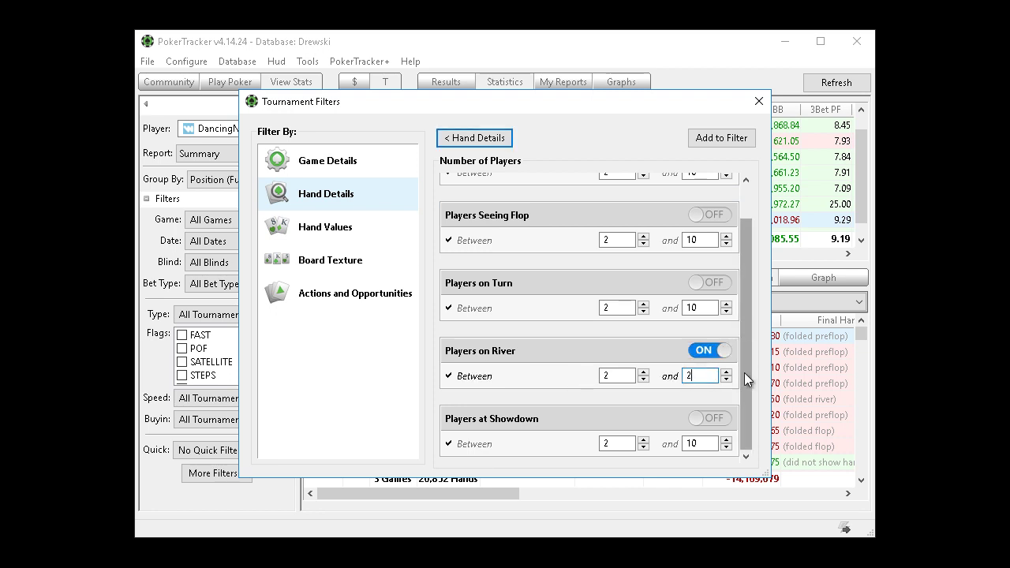
pyautogui.click(490, 141)
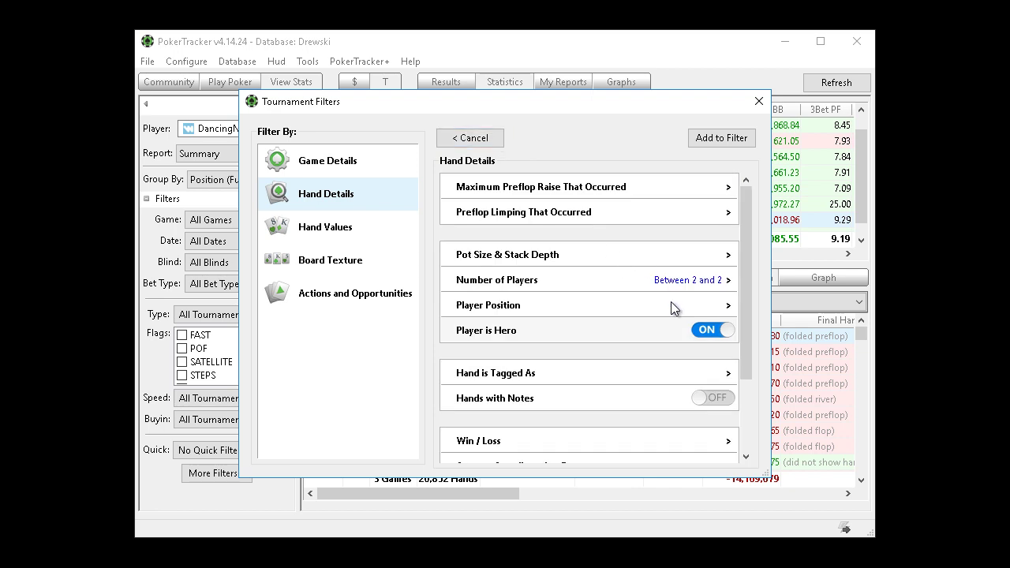
# Step: Limit the effective stack size on the river to between 10 and 50 big blinds
pyautogui.click(672, 253)
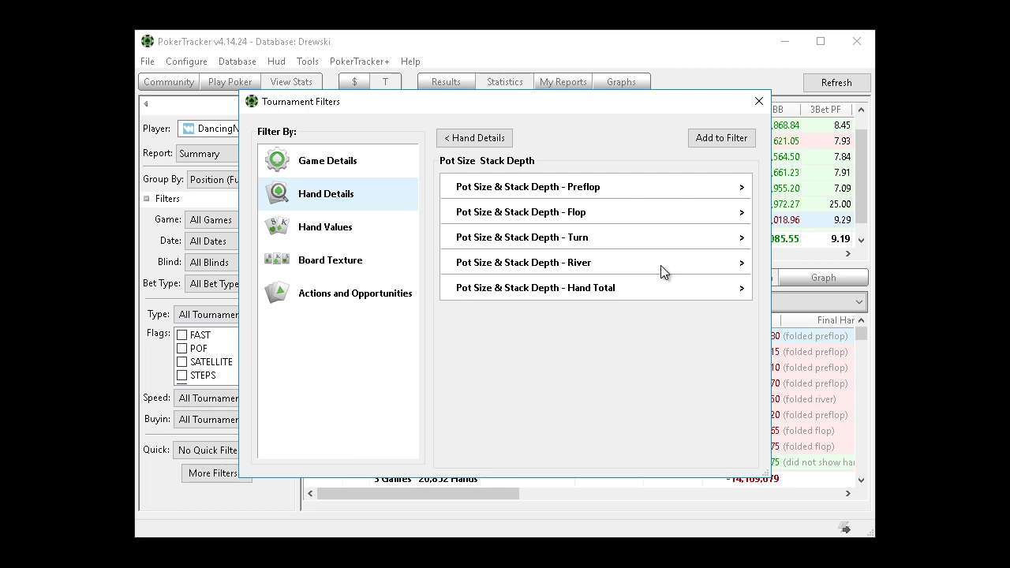
pyautogui.click(661, 266)
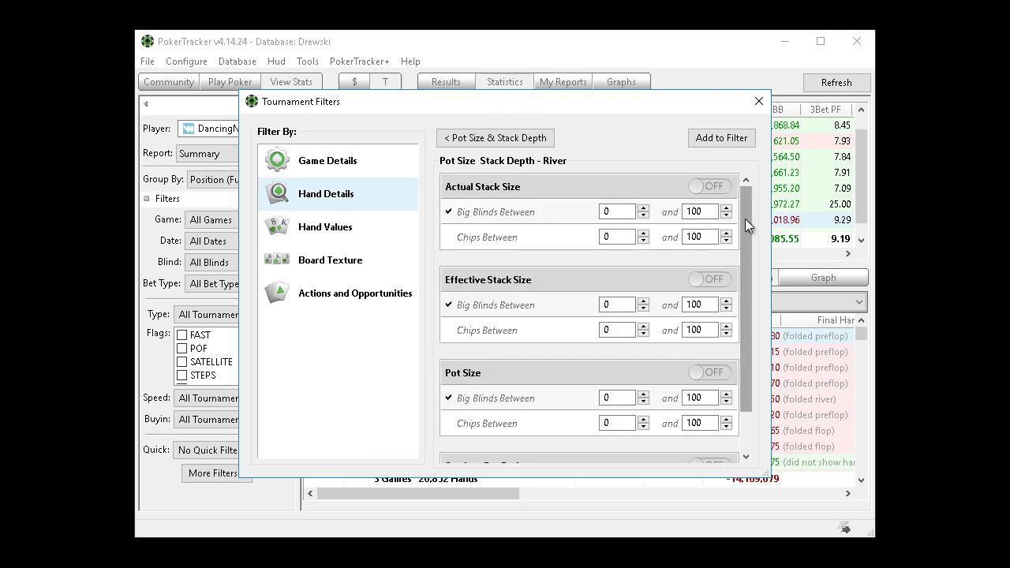
pyautogui.moveTo(745, 219); pyautogui.dragTo(742, 191)
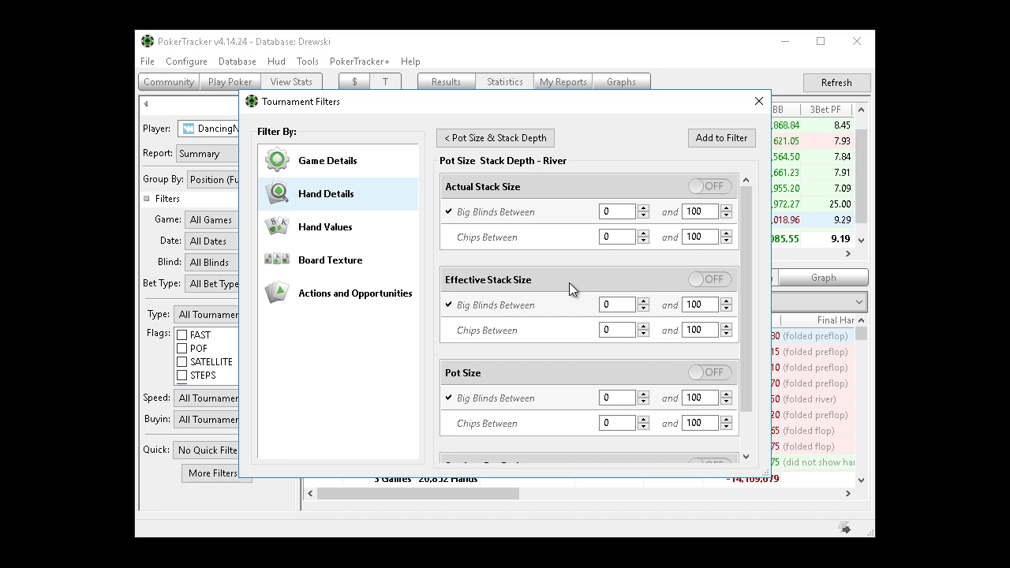
pyautogui.moveTo(627, 304); pyautogui.dragTo(486, 306)
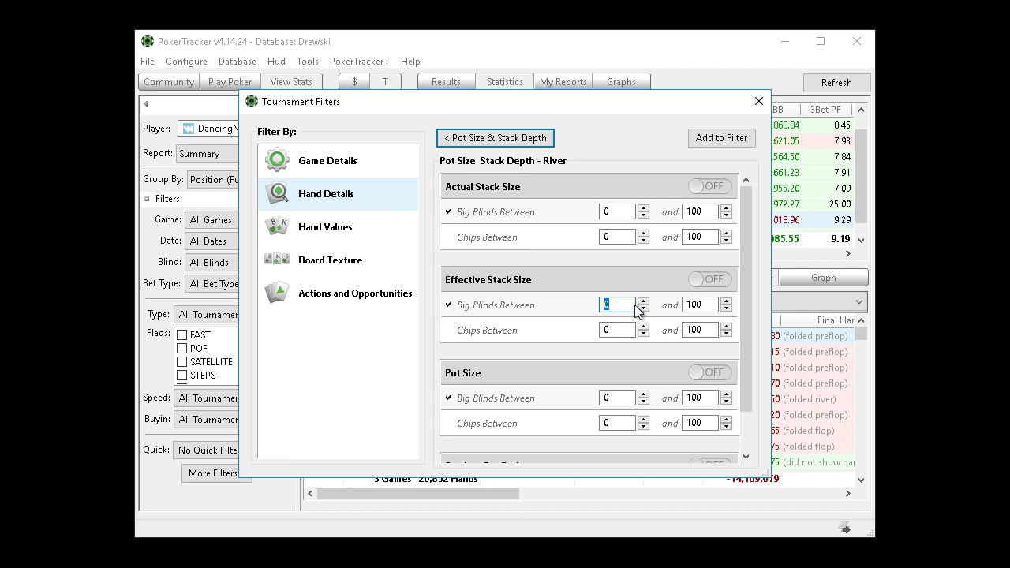
pyautogui.write('10')
pyautogui.press('Tab')
pyautogui.write('50')
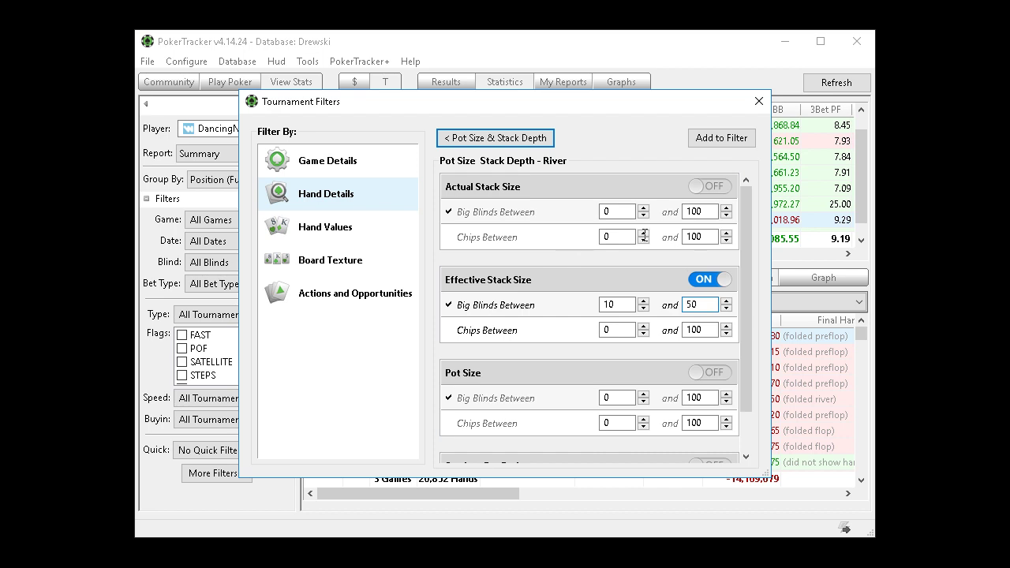
pyautogui.moveTo(750, 232); pyautogui.dragTo(760, 164)
pyautogui.click(542, 136)
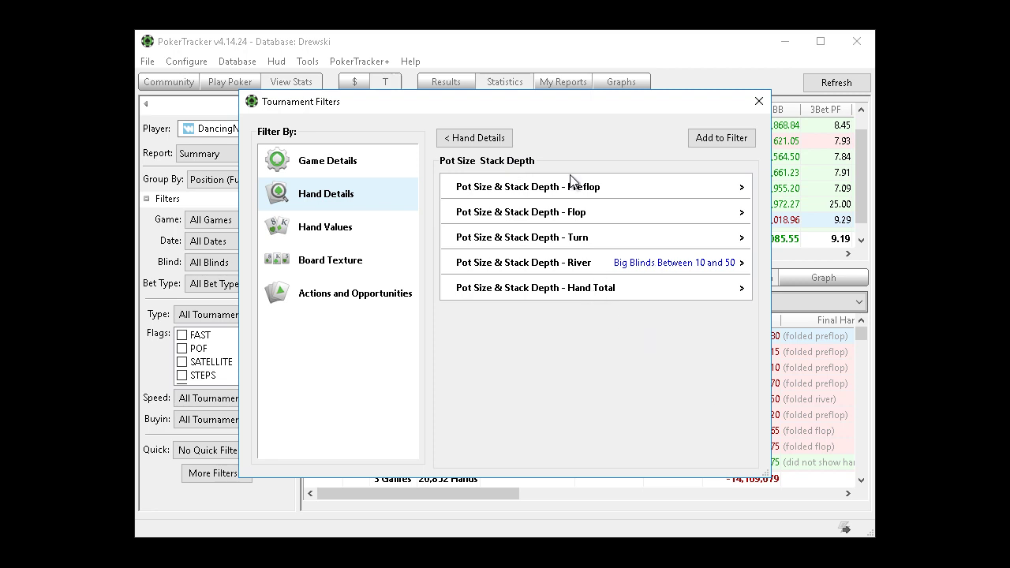
pyautogui.click(495, 138)
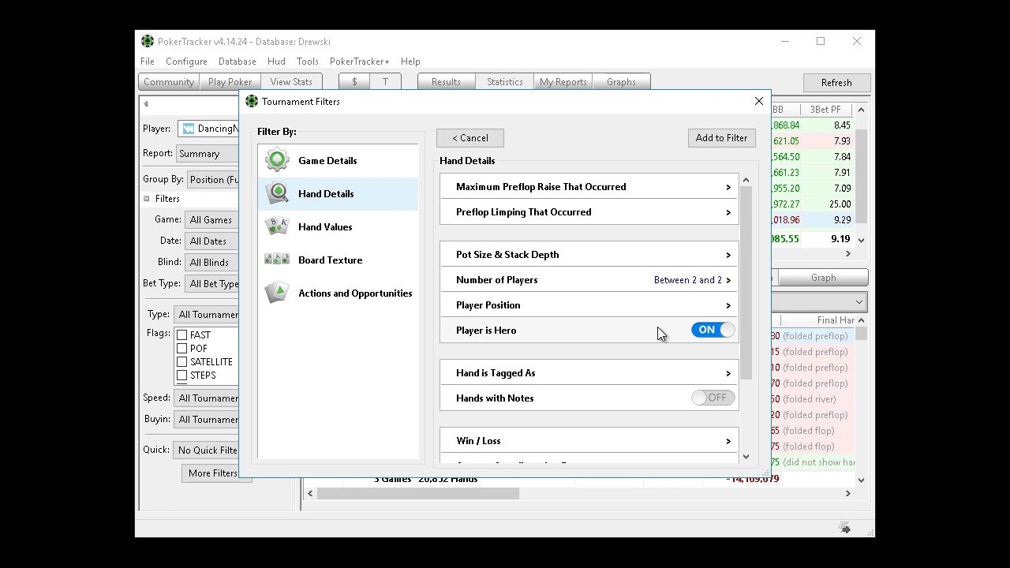
# Step: Add the conditions to the filter, save it as the quick filter "HU river \ showdown (10-50bb eff)" and apply it
pyautogui.click(718, 138)
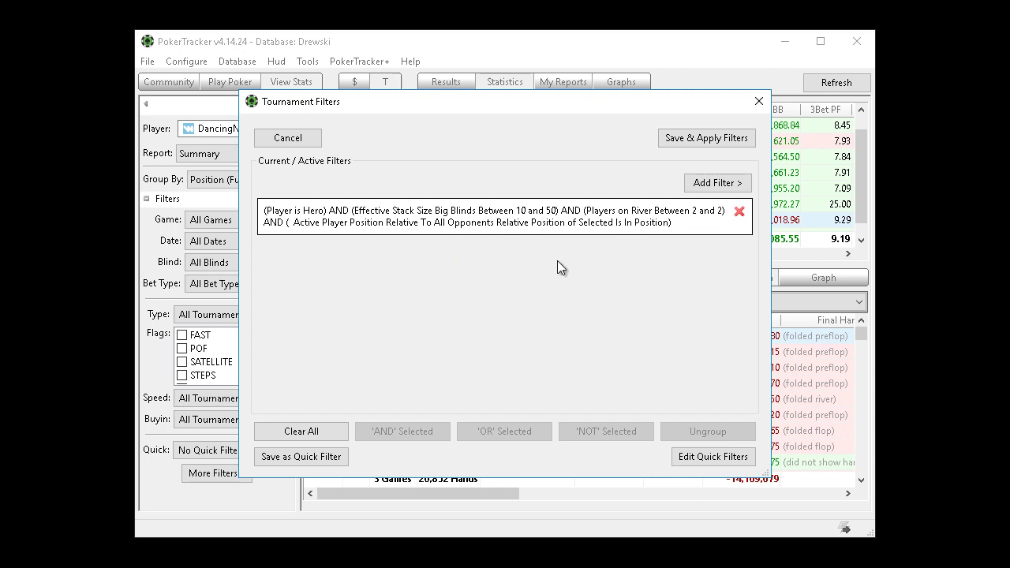
pyautogui.click(338, 457)
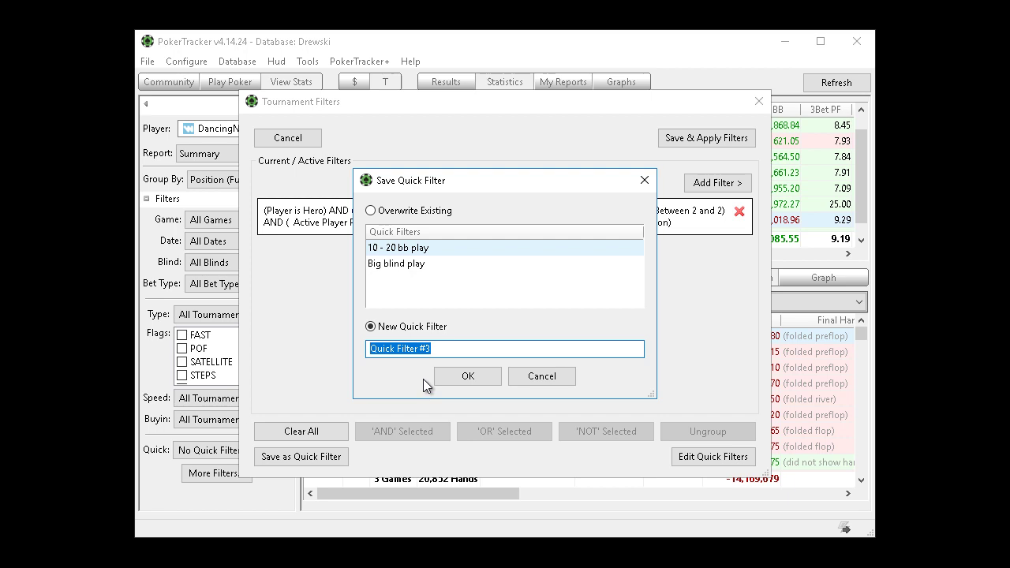
pyautogui.write('HU')
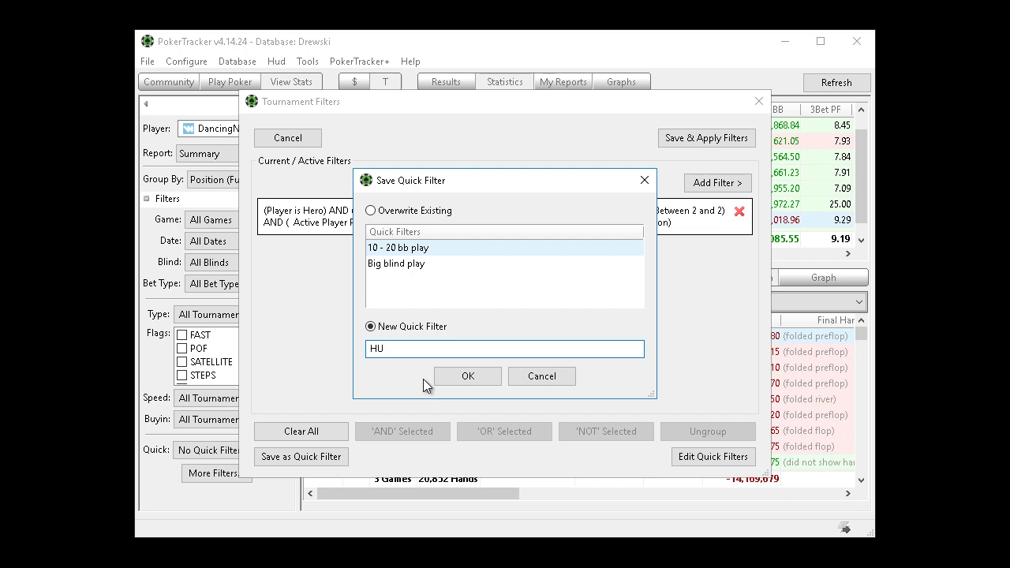
pyautogui.write(' river showdown (10-50bb eff)')
pyautogui.write('\\')
pyautogui.click(483, 376)
pyautogui.click(706, 137)
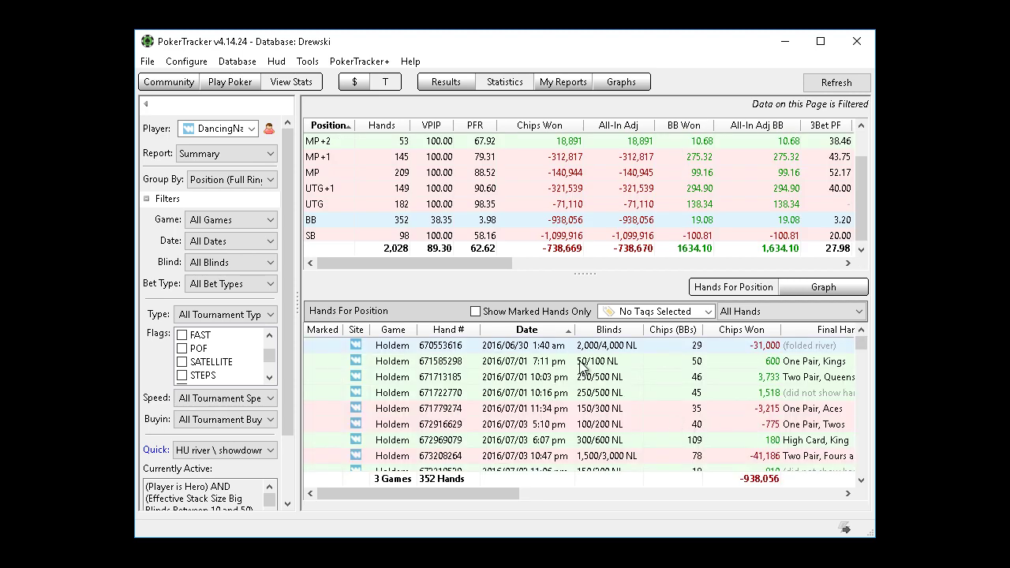
# Step: Select all of the filtered big blind hands and open them in the replayer
pyautogui.hotkey('ctrl', 'a')
pyautogui.rightClick(558, 352)
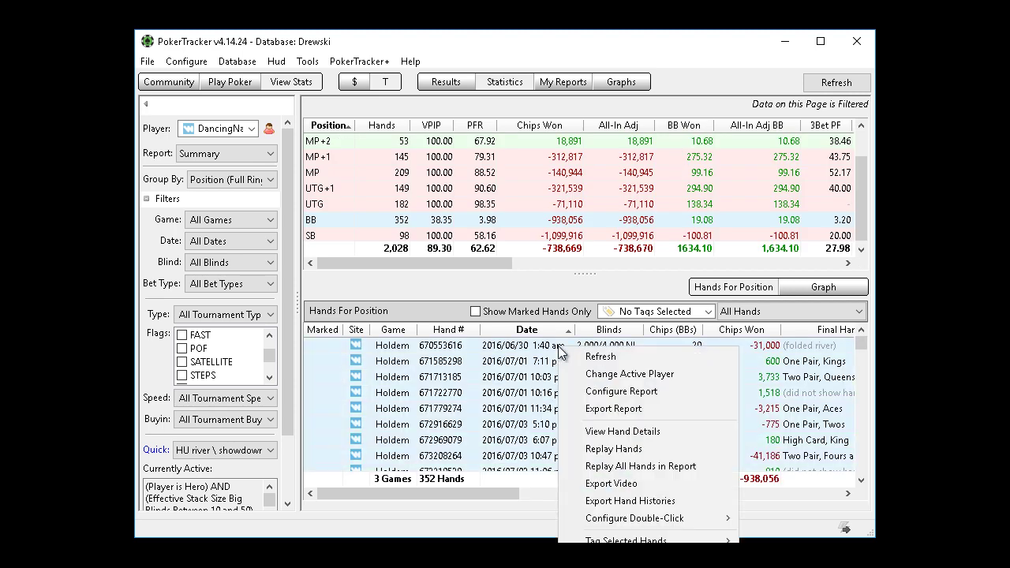
pyautogui.click(641, 449)
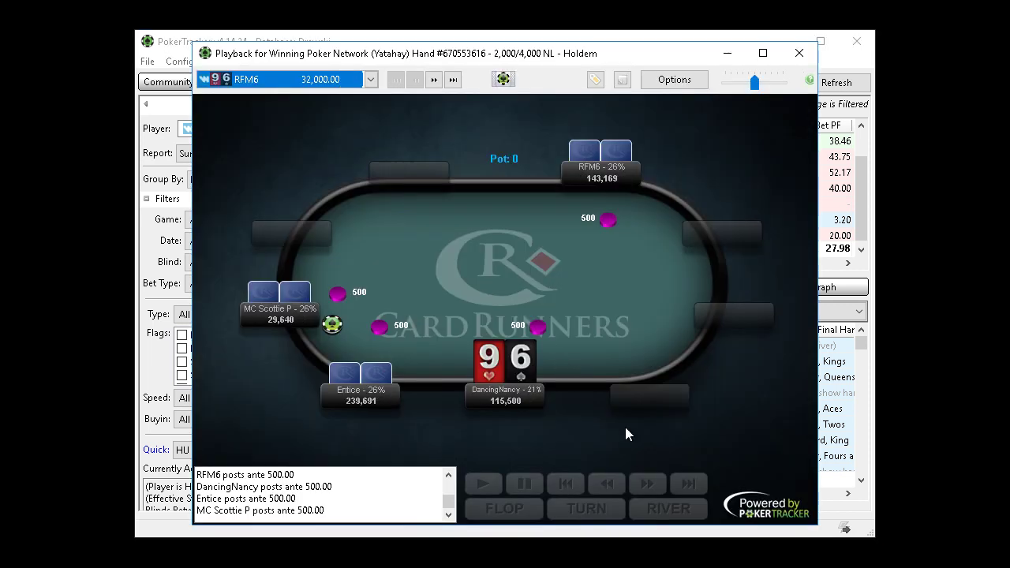
# Step: Step through the first hand's actions from the antes to the end of the river betting to review the play
pyautogui.click(648, 484)
pyautogui.click(649, 484)
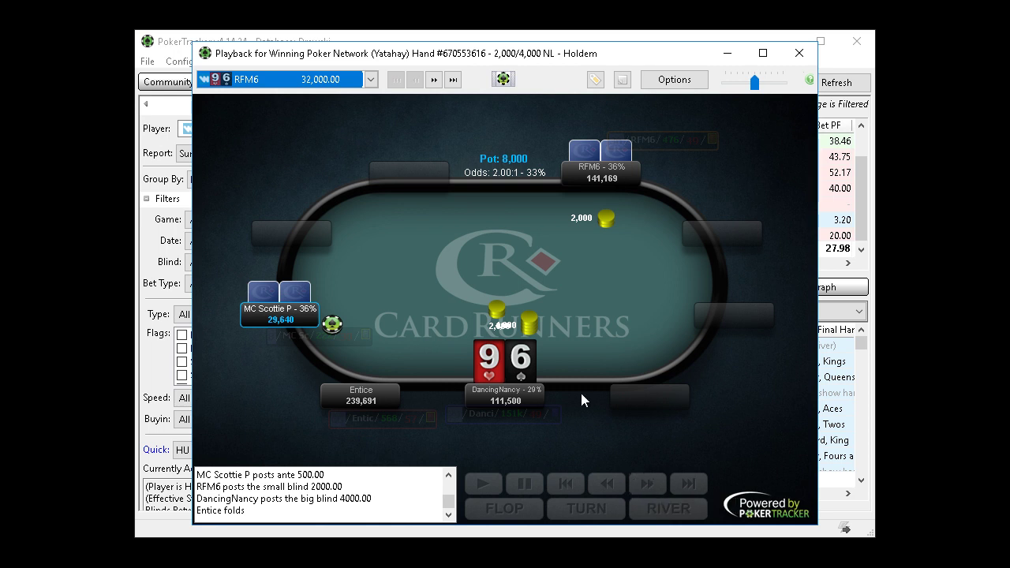
pyautogui.click(647, 483)
pyautogui.click(646, 483)
pyautogui.click(647, 484)
pyautogui.click(647, 484)
pyautogui.click(647, 484)
pyautogui.click(647, 484)
pyautogui.click(647, 484)
pyautogui.click(647, 483)
pyautogui.click(646, 484)
pyautogui.click(654, 486)
pyautogui.click(654, 487)
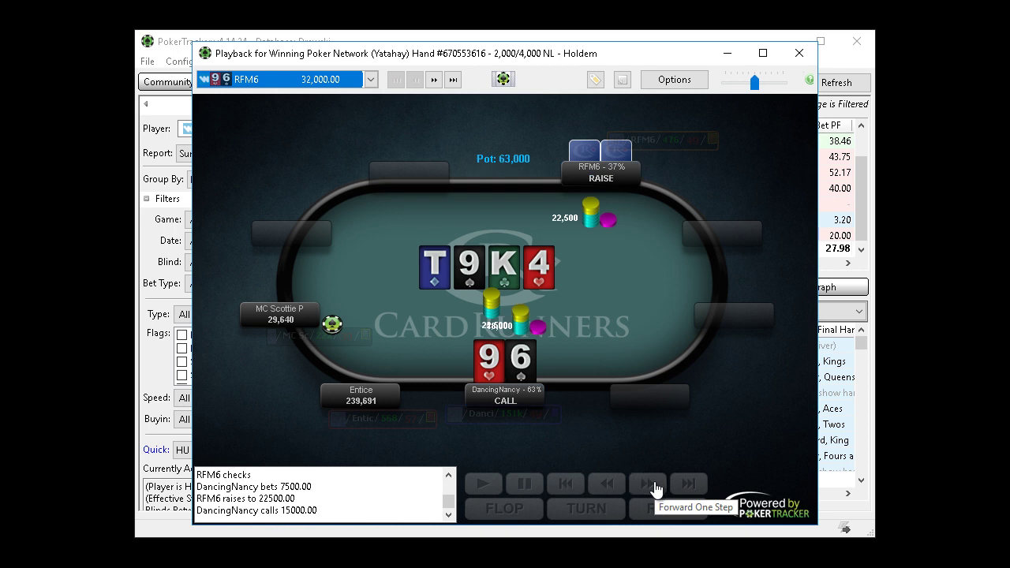
pyautogui.click(654, 486)
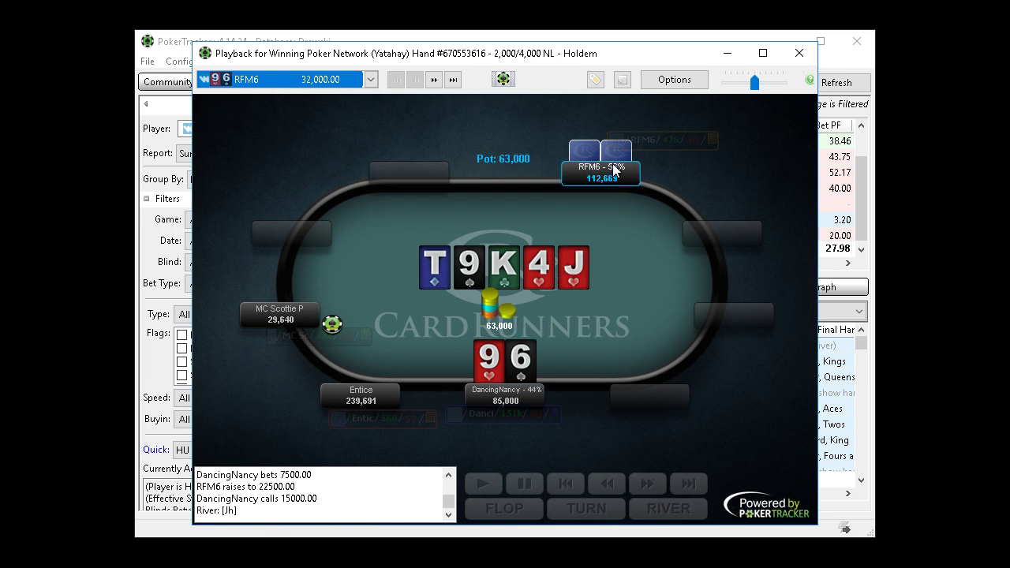
pyautogui.click(655, 486)
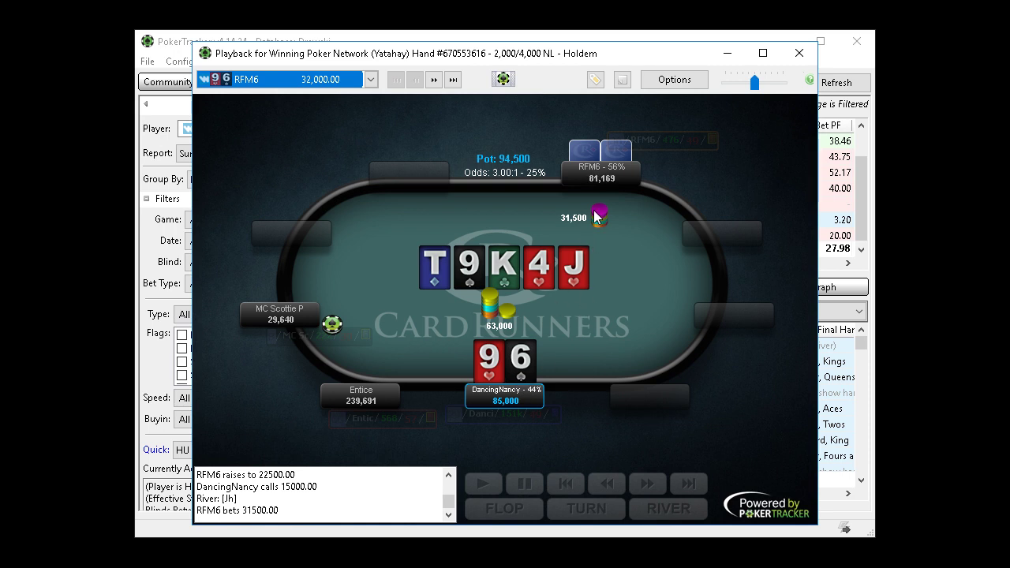
pyautogui.click(647, 488)
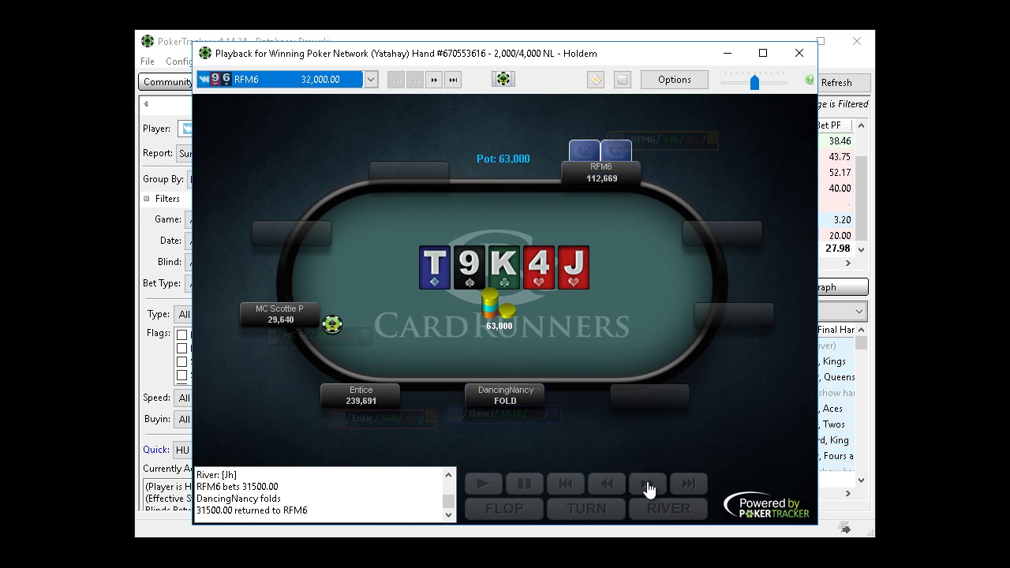
# Step: Load the second hand in the replayer and step through its actions up to the river bet
pyautogui.click(434, 79)
pyautogui.click(647, 484)
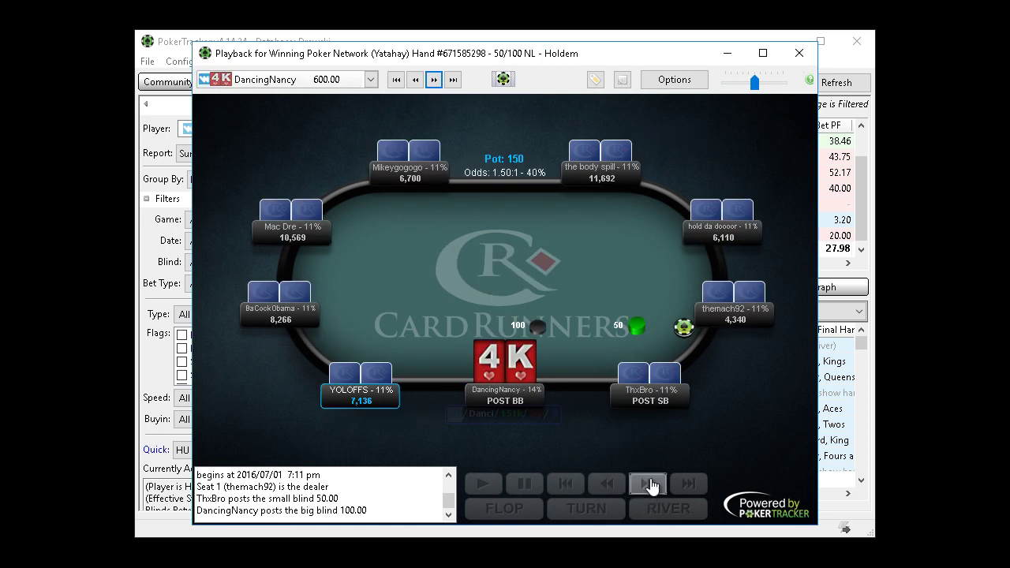
pyautogui.click(647, 484)
pyautogui.click(648, 485)
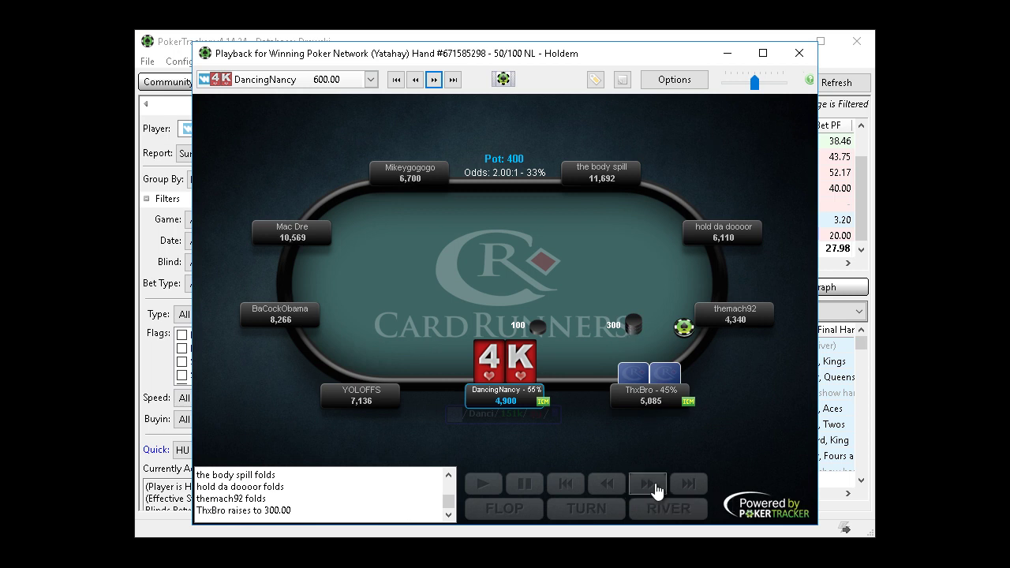
pyautogui.click(648, 484)
pyautogui.click(648, 484)
pyautogui.click(649, 484)
pyautogui.click(649, 483)
pyautogui.click(654, 485)
pyautogui.click(654, 485)
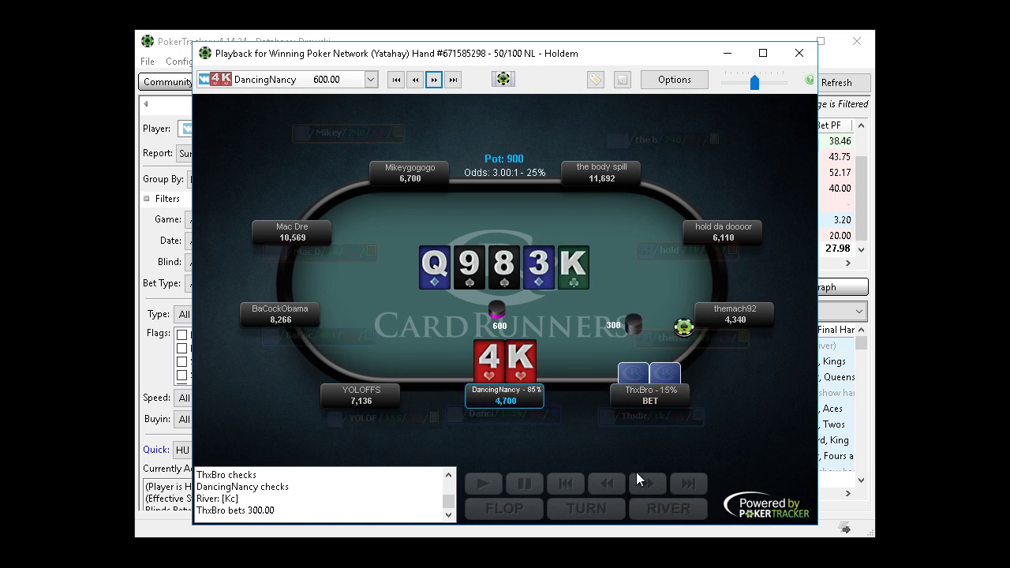
pyautogui.click(647, 484)
# Step: Load the third hand, the 250/500 ten-king hand, and step through its actions from the antes to the river check
pyautogui.click(432, 80)
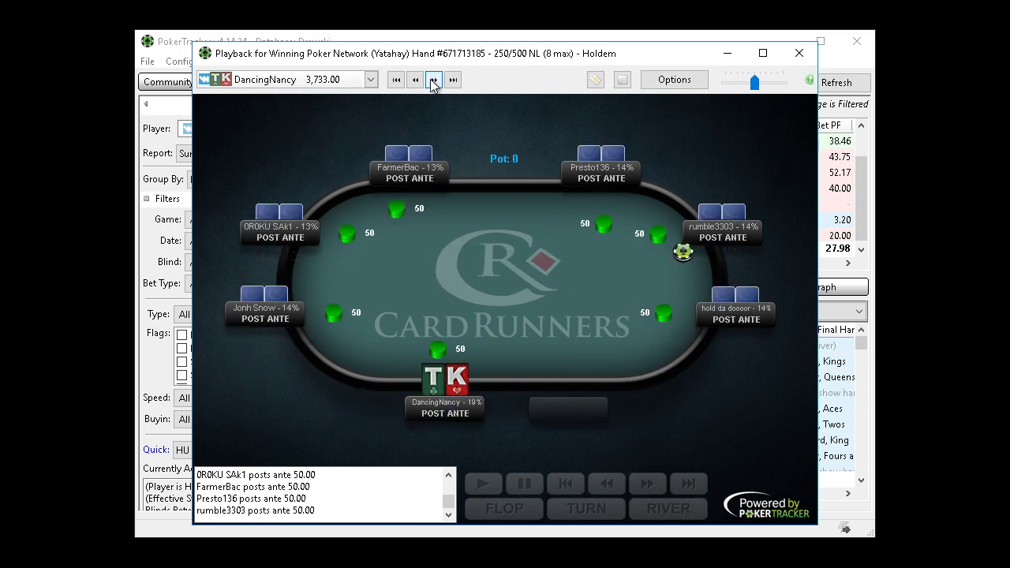
pyautogui.click(647, 484)
pyautogui.click(648, 488)
pyautogui.click(648, 488)
pyautogui.click(649, 488)
pyautogui.click(648, 488)
pyautogui.click(649, 488)
pyautogui.click(648, 488)
pyautogui.click(649, 489)
pyautogui.click(649, 488)
pyautogui.click(647, 484)
pyautogui.click(647, 484)
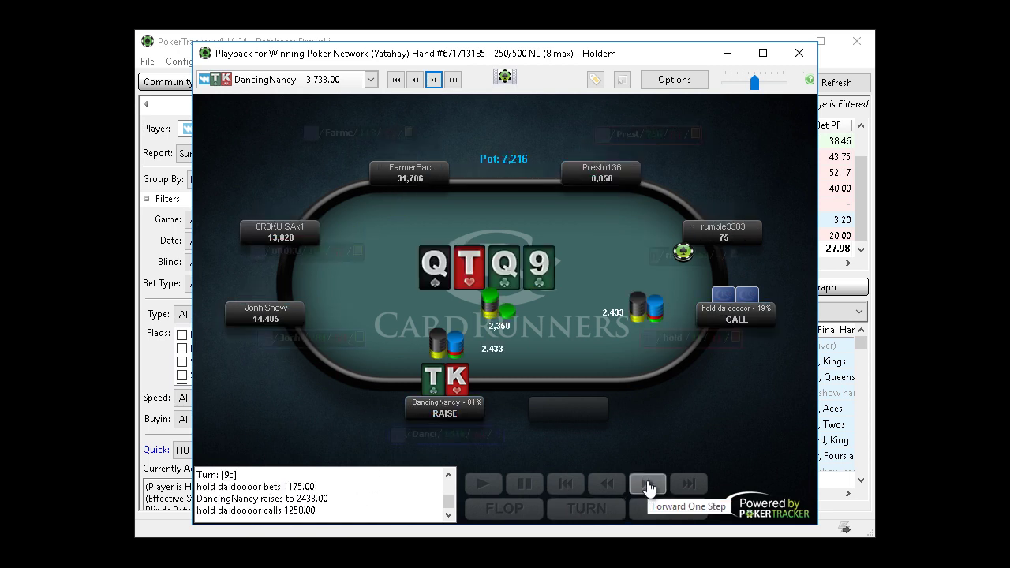
pyautogui.click(647, 485)
pyautogui.click(647, 485)
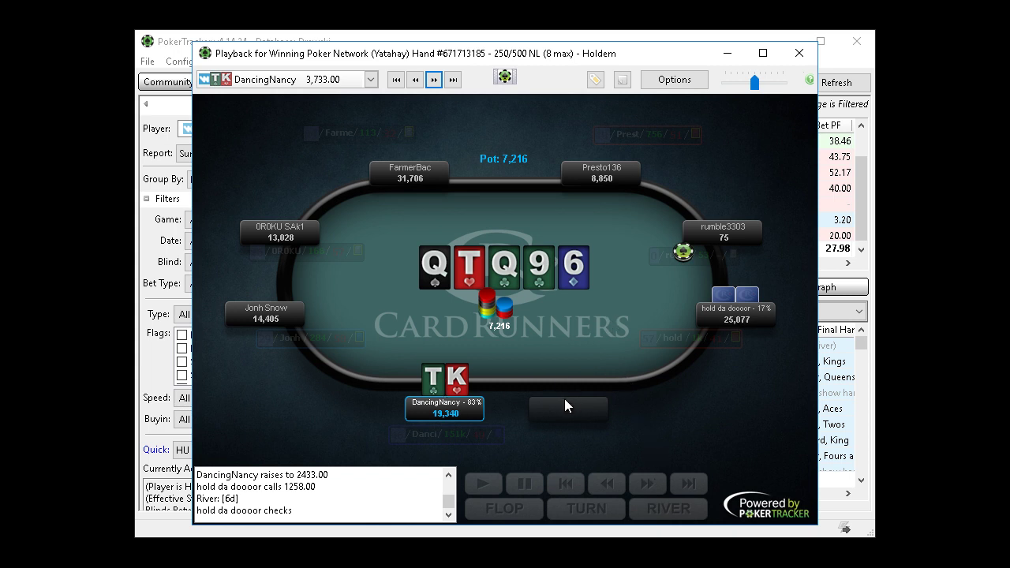
# Step: Step the third hand back to the turn bet and replay it forward through the river to the showdown
pyautogui.click(614, 485)
pyautogui.click(614, 485)
pyautogui.click(641, 490)
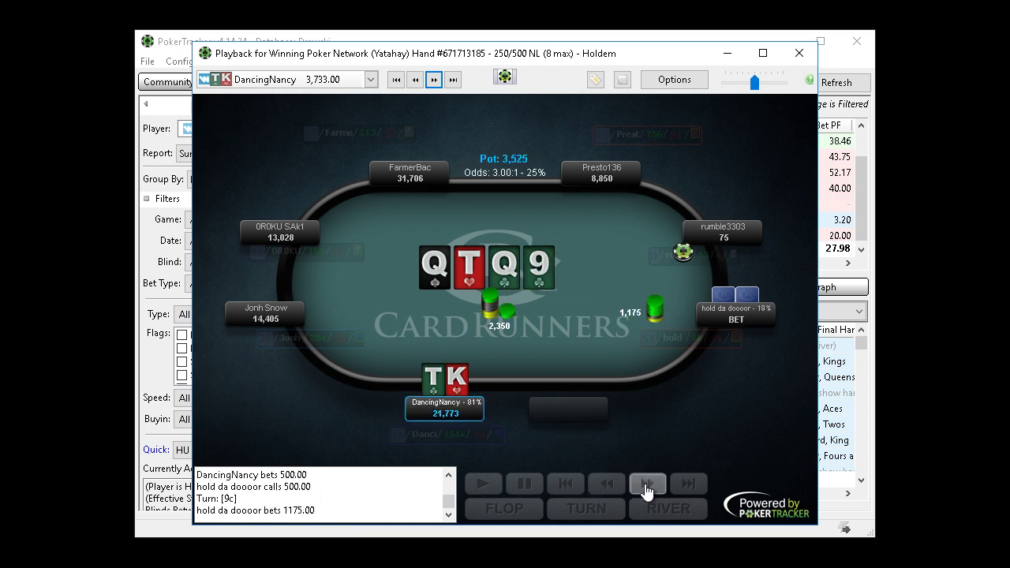
pyautogui.click(645, 491)
pyautogui.click(645, 490)
pyautogui.click(645, 491)
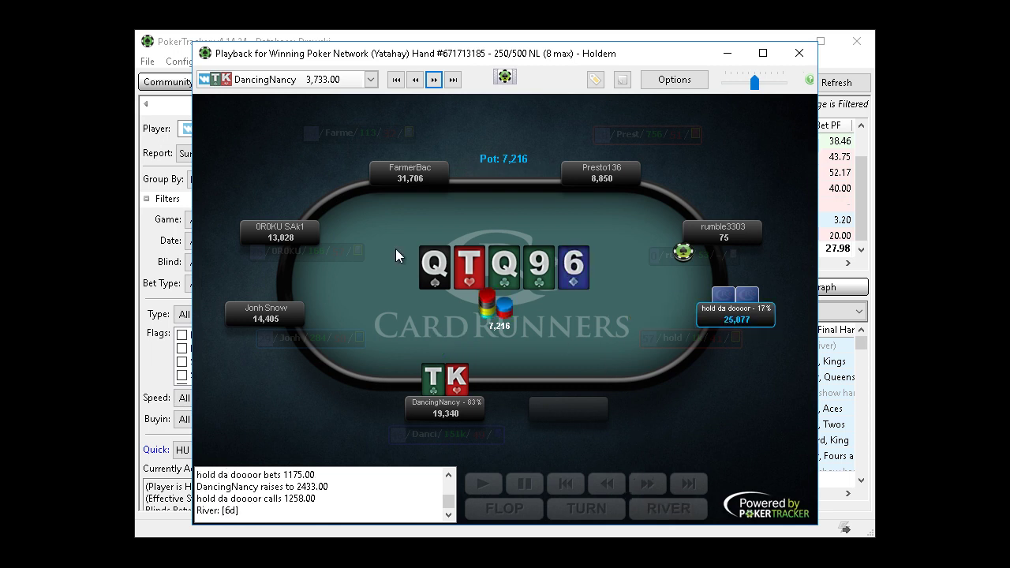
pyautogui.click(646, 484)
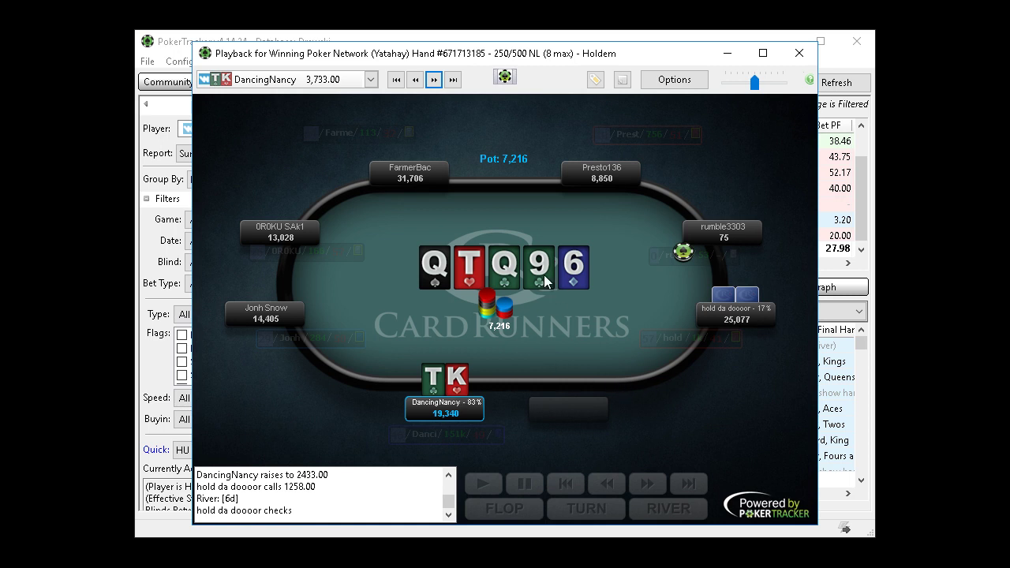
pyautogui.click(654, 485)
pyautogui.click(654, 486)
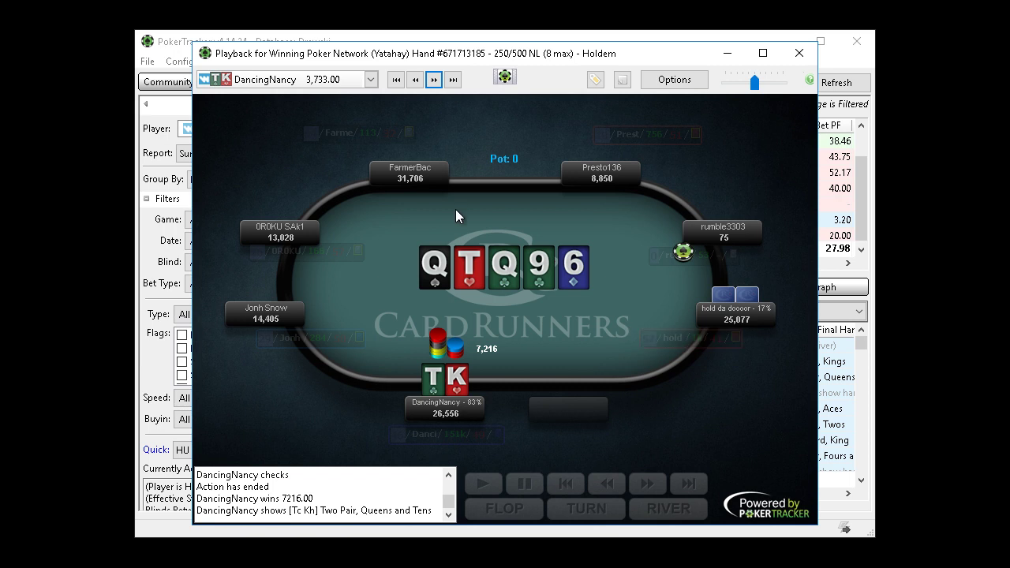
# Step: Close the hand replayer and look over the saved quick filters and the currently active filter conditions
pyautogui.click(799, 59)
pyautogui.click(271, 449)
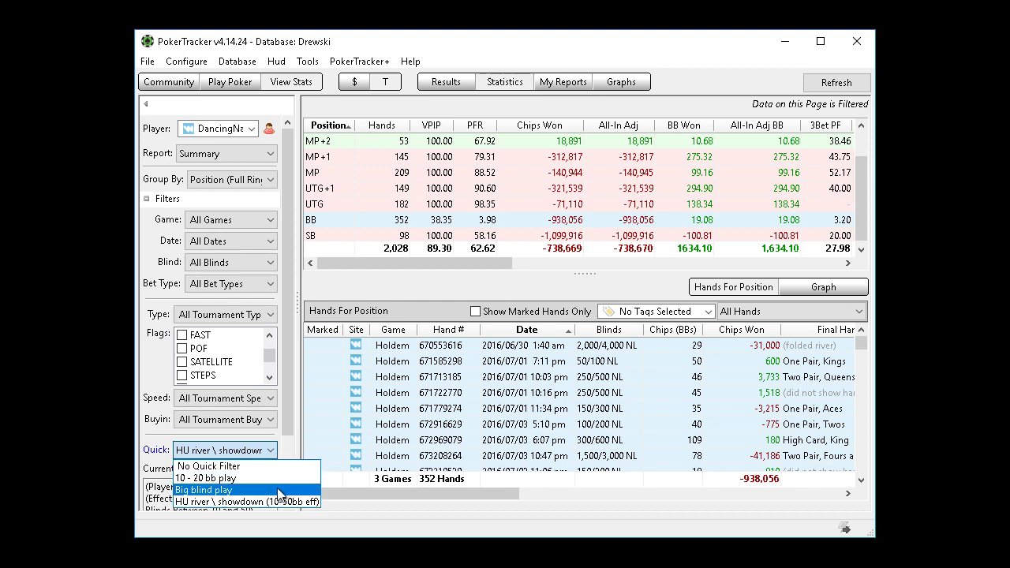
pyautogui.click(287, 407)
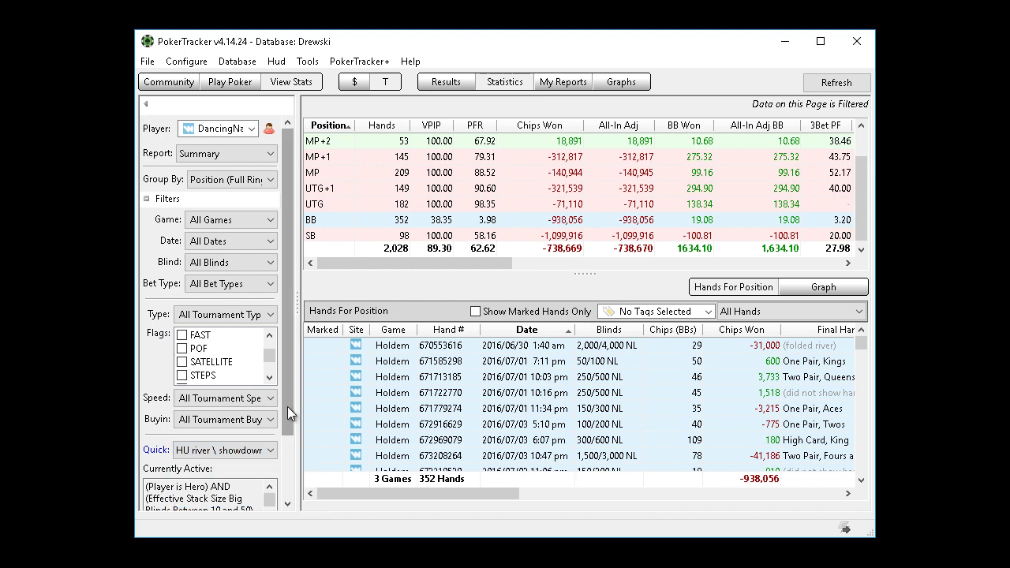
pyautogui.moveTo(287, 406); pyautogui.dragTo(285, 476)
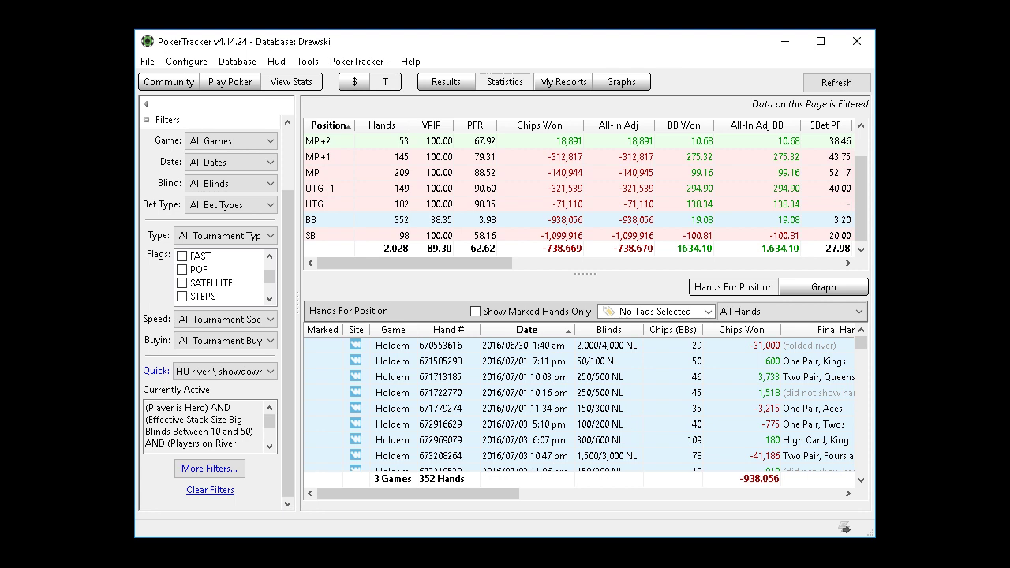
# Step: Switch to the Poker Tracker 4 Study note, highlight the first three study topics, and return to PokerTracker
pyautogui.hotkey('alt', 'Tab')
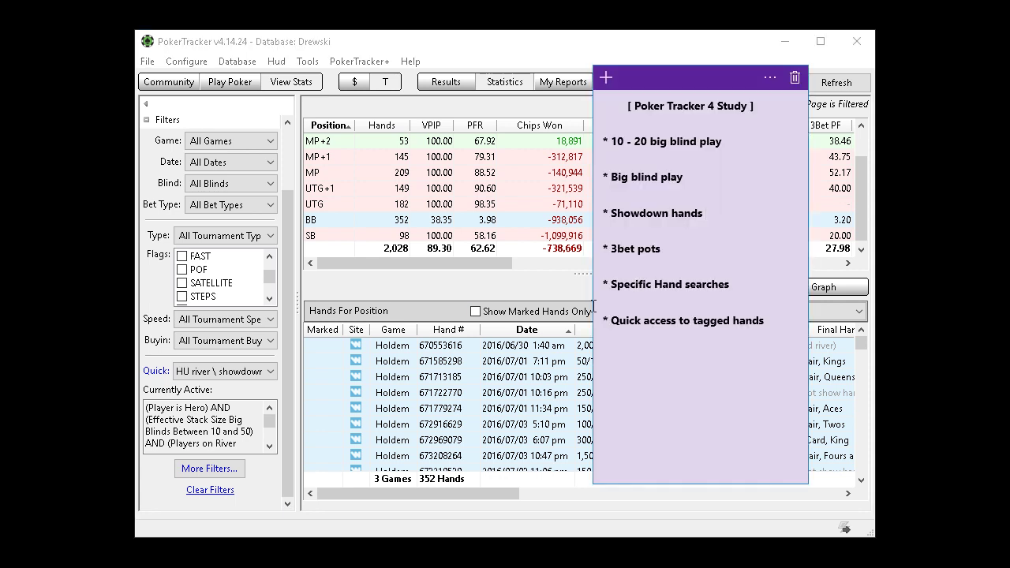
pyautogui.moveTo(711, 212); pyautogui.dragTo(609, 141)
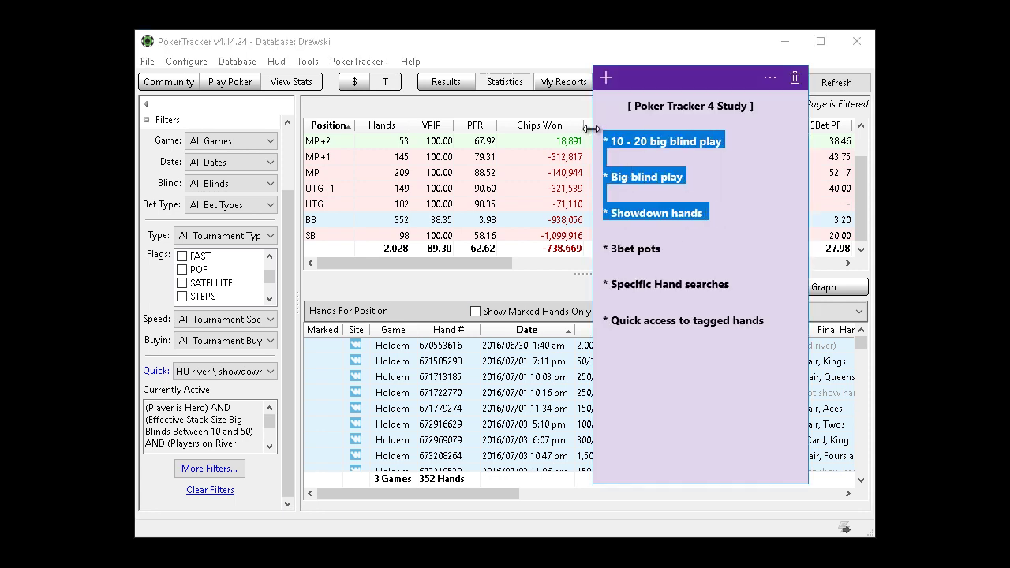
pyautogui.click(740, 191)
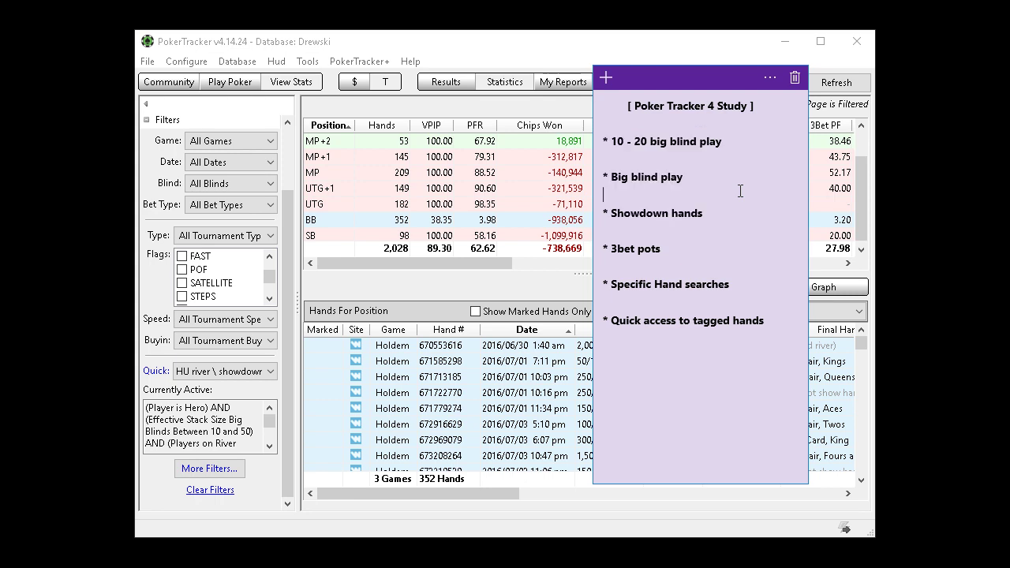
pyautogui.click(717, 45)
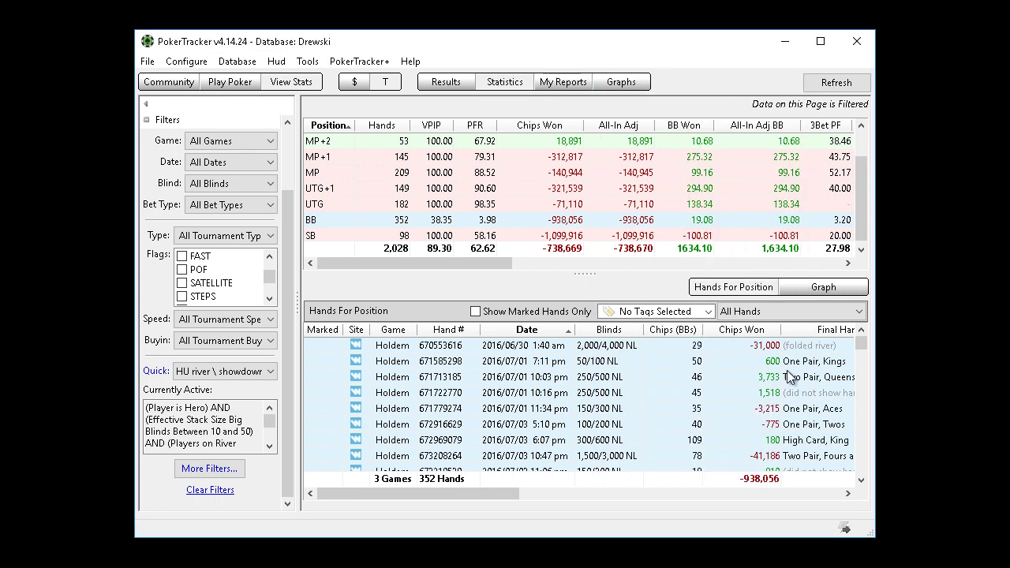
# Step: Clear the current filters and start a new tournament filter requiring money voluntarily put in the pot preflop
pyautogui.click(215, 490)
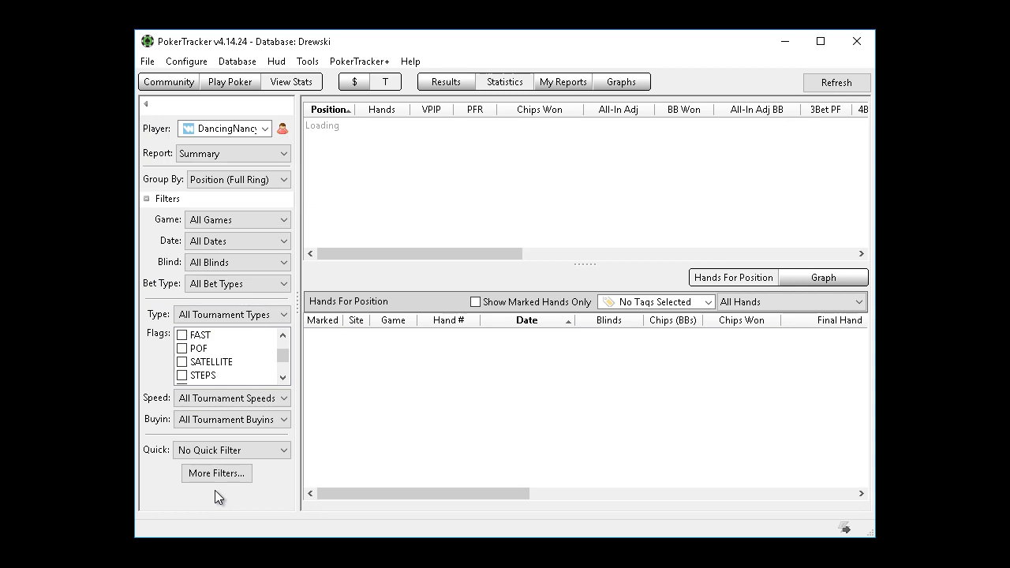
pyautogui.click(240, 478)
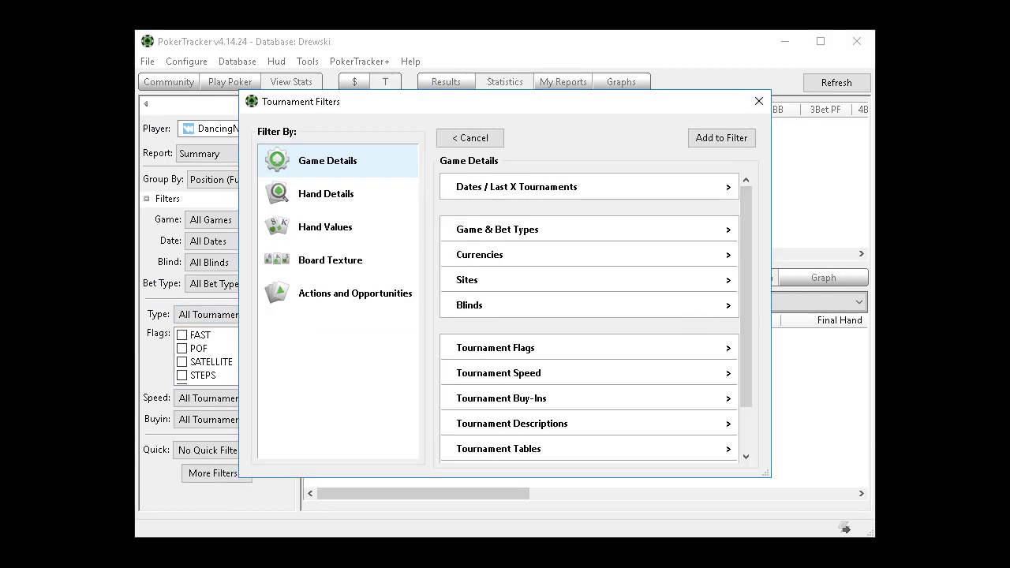
pyautogui.click(355, 293)
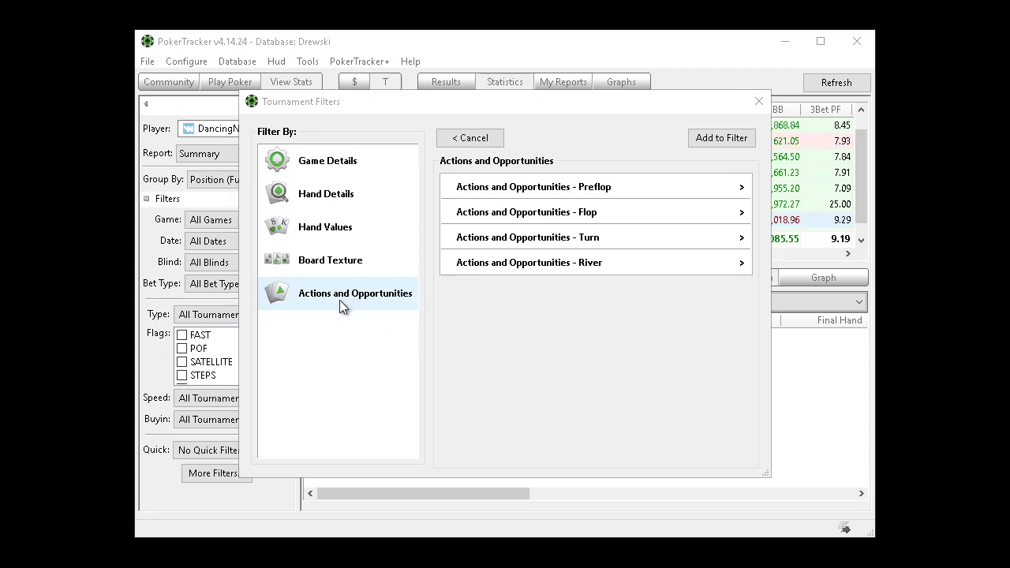
pyautogui.click(672, 186)
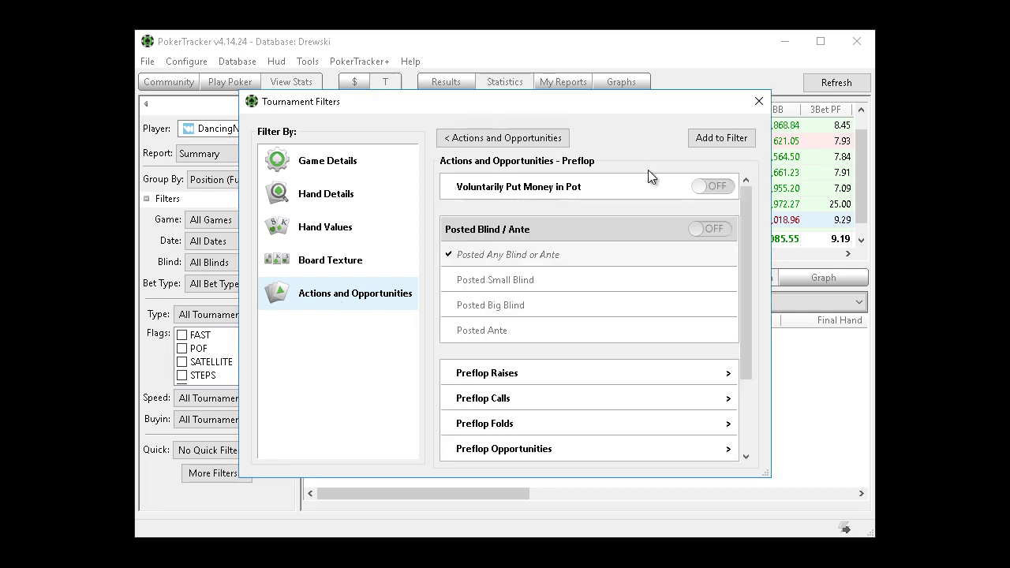
pyautogui.click(698, 187)
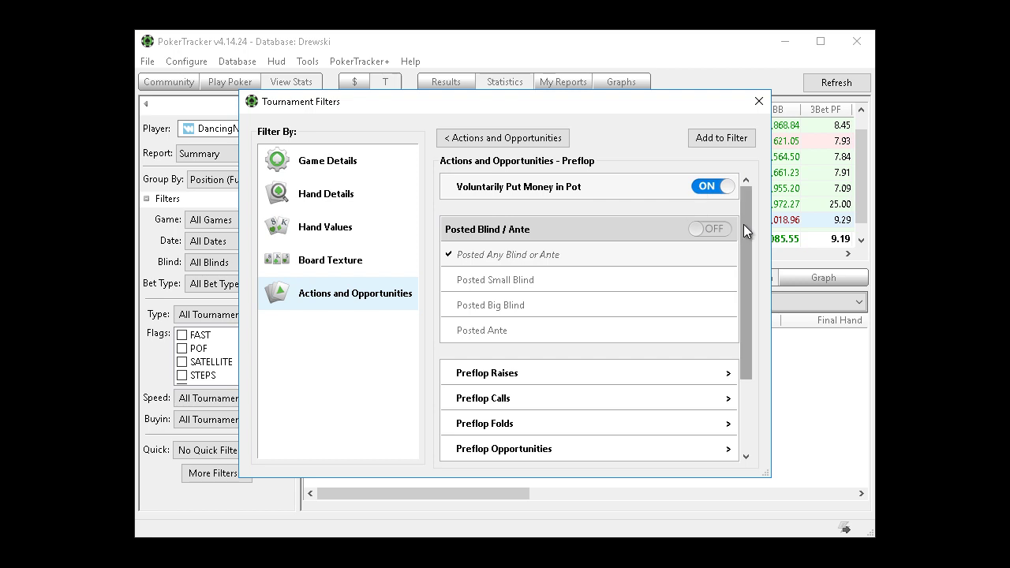
# Step: Restrict the filter's preflop raises to Any 3Bet and return to the preflop actions overview
pyautogui.moveTo(745, 224); pyautogui.dragTo(752, 307)
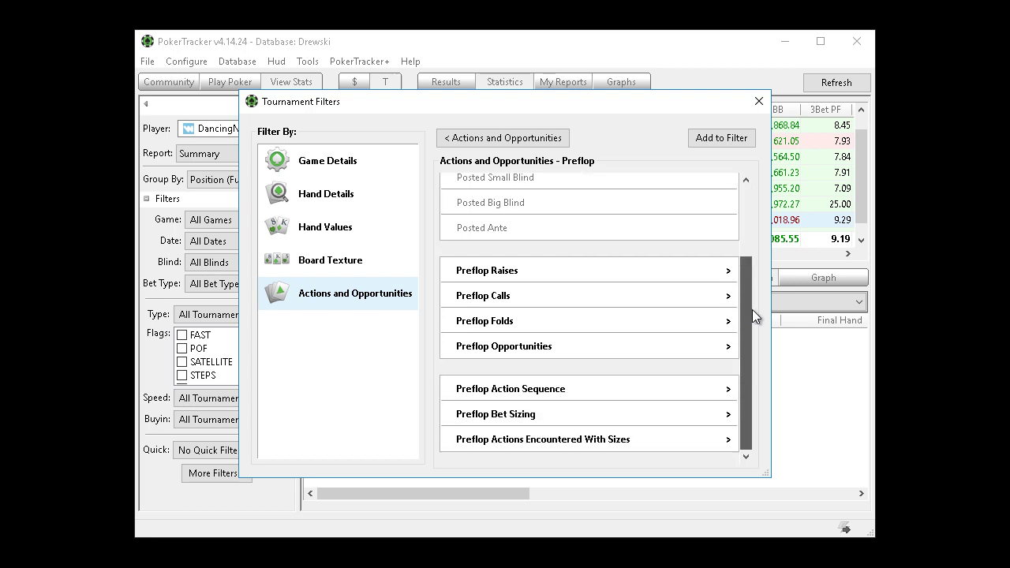
pyautogui.click(558, 270)
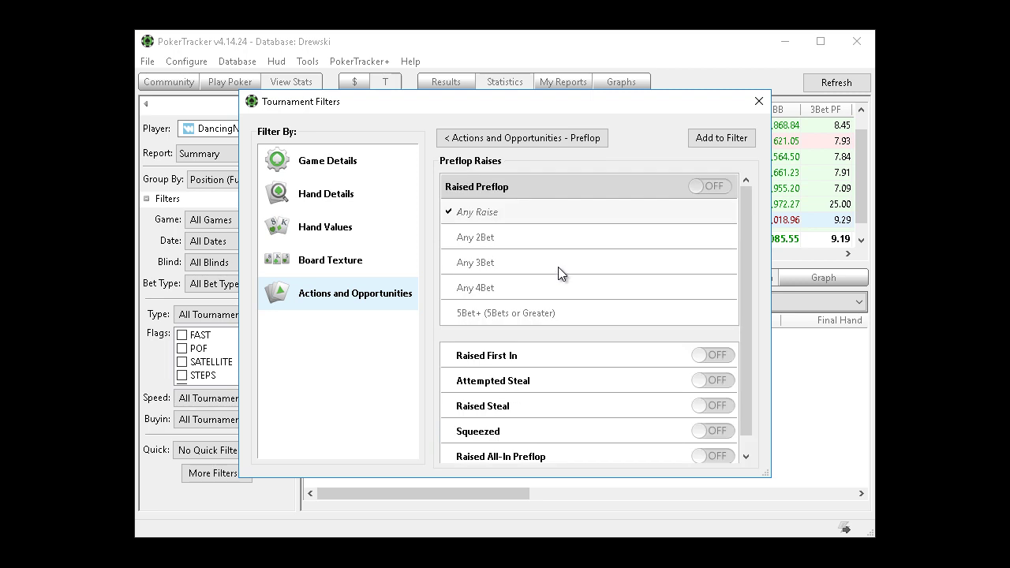
pyautogui.click(557, 256)
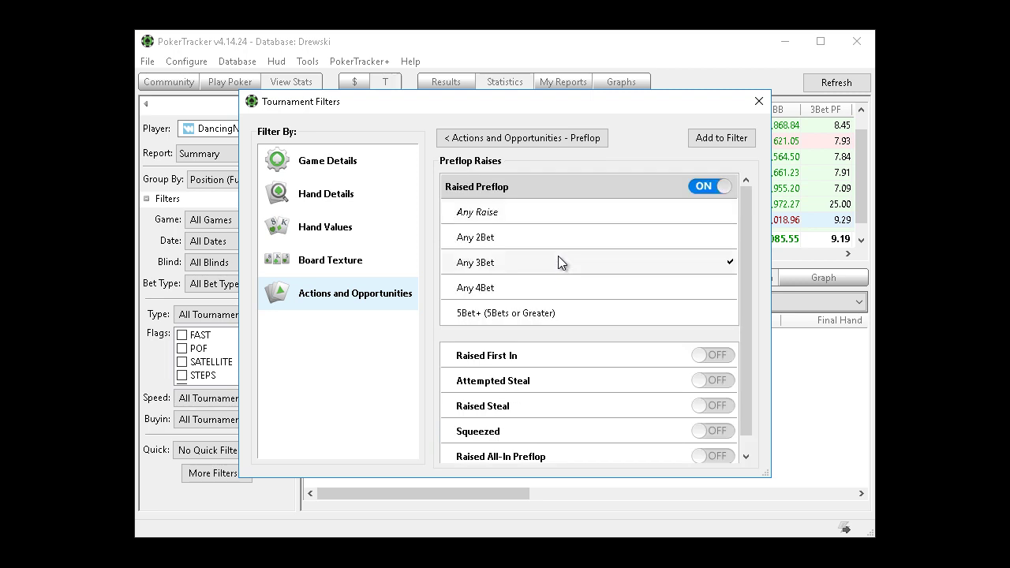
pyautogui.moveTo(743, 250); pyautogui.dragTo(739, 201)
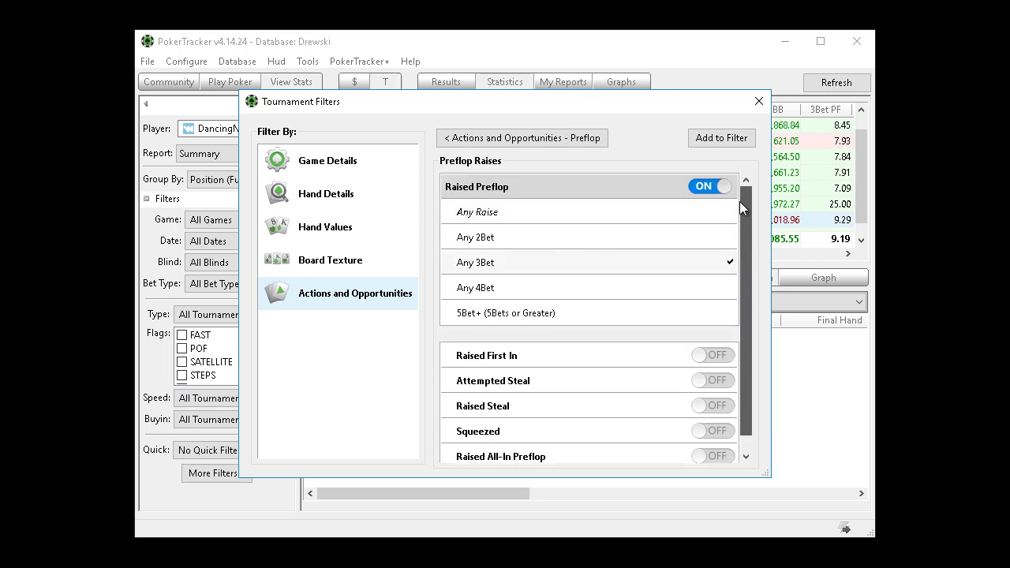
pyautogui.click(489, 144)
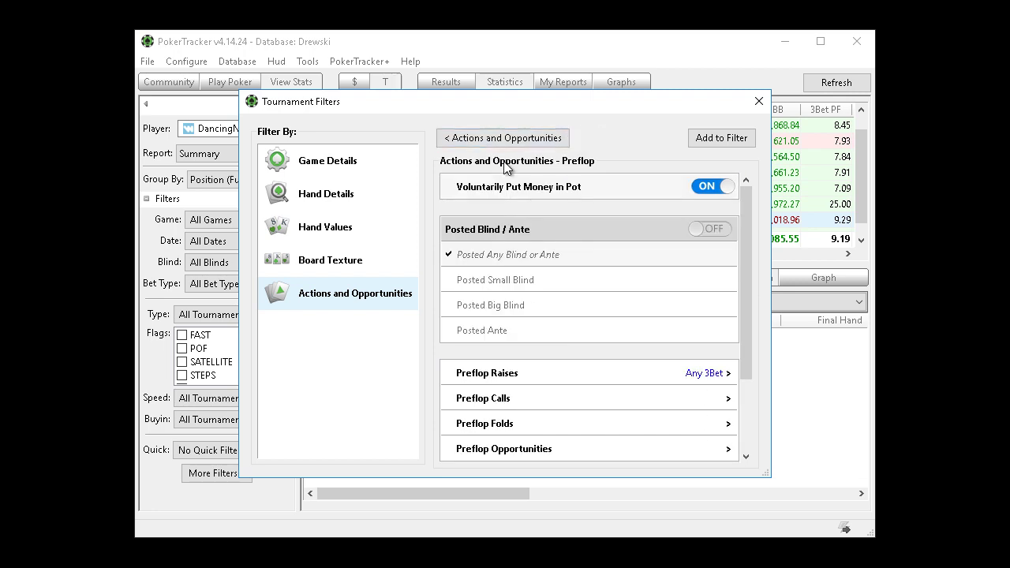
pyautogui.moveTo(750, 264)
pyautogui.mouseDown()
pyautogui.moveTo(751, 373)
pyautogui.moveTo(738, 248)
pyautogui.mouseUp()
# Step: Add the conditions to the filter, save it as the quick filter "Any 3bet" and apply it
pyautogui.click(715, 138)
pyautogui.click(327, 460)
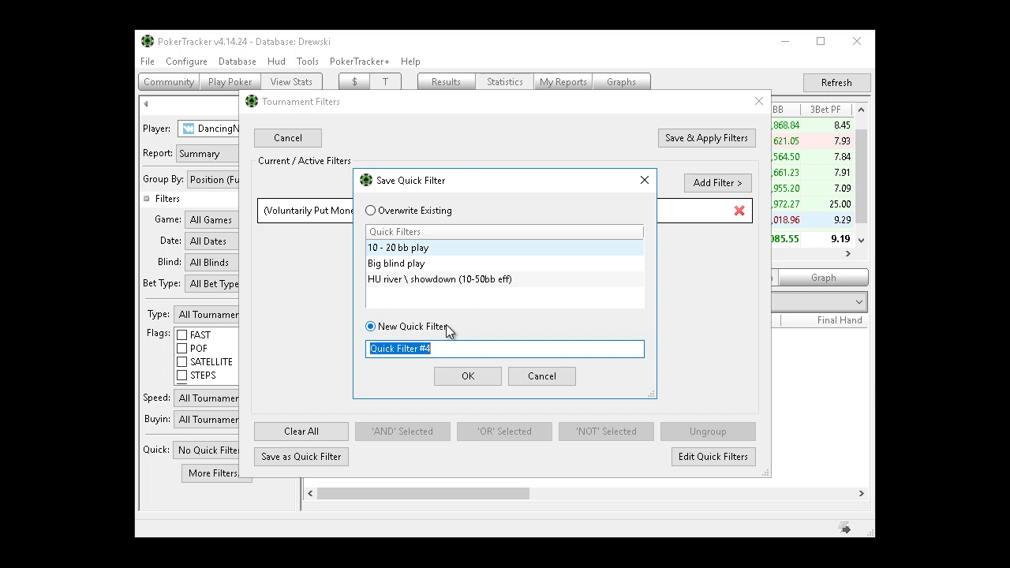
pyautogui.write('Any 3bet')
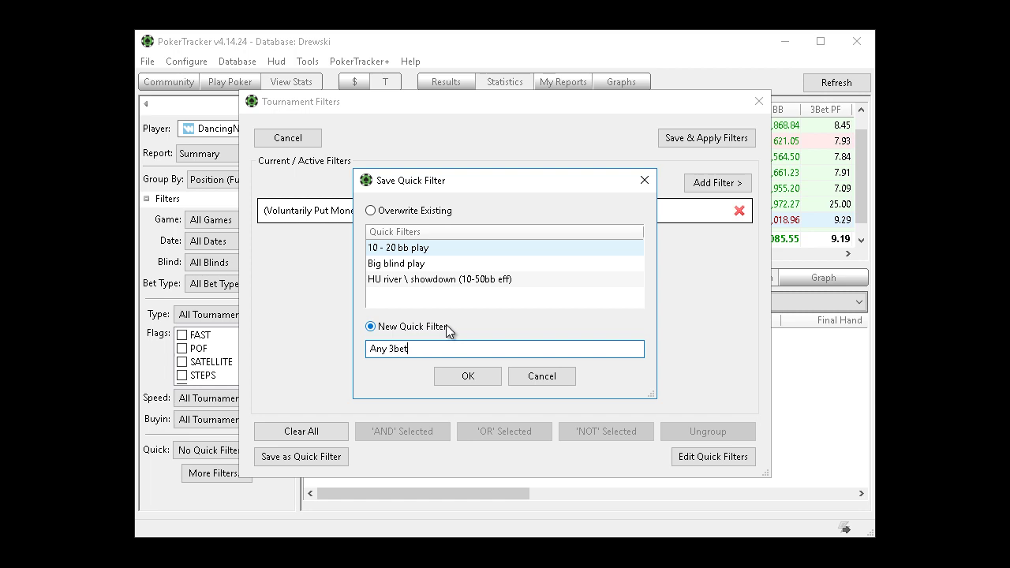
pyautogui.click(468, 376)
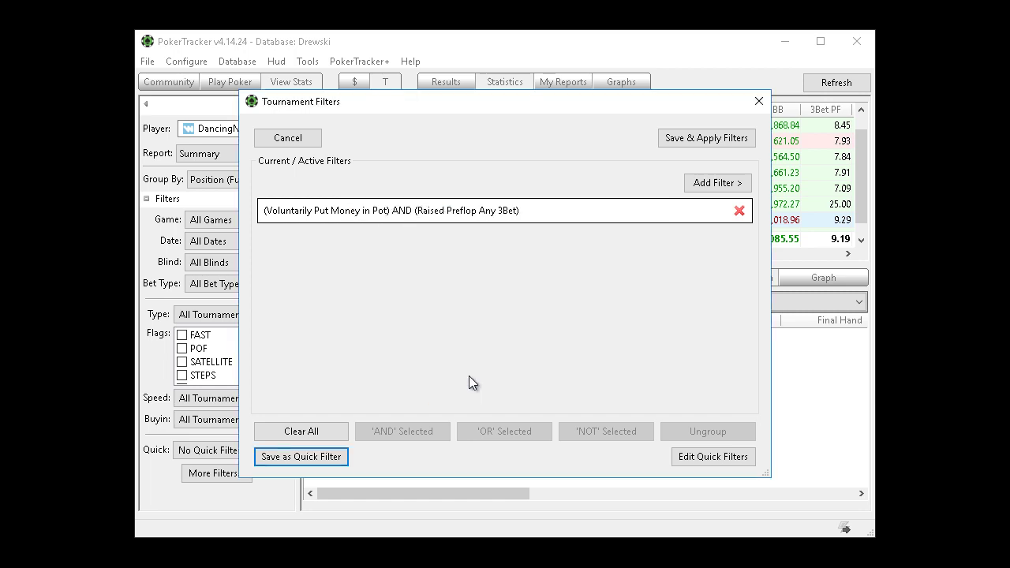
pyautogui.click(711, 138)
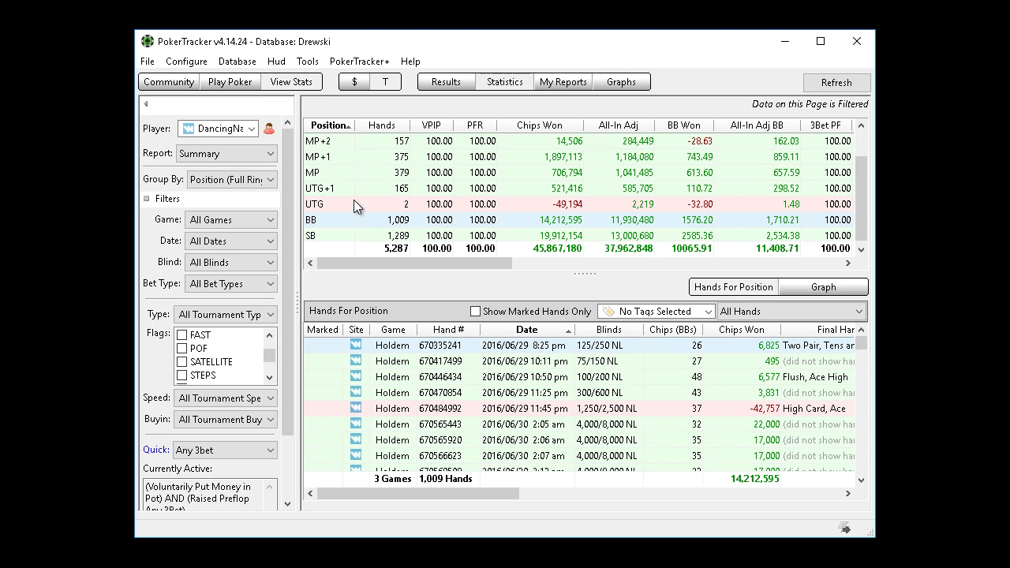
# Step: Select all of the 3bet hands listed for the big blind and open them in the replayer
pyautogui.hotkey('ctrl', 'a')
pyautogui.rightClick(415, 351)
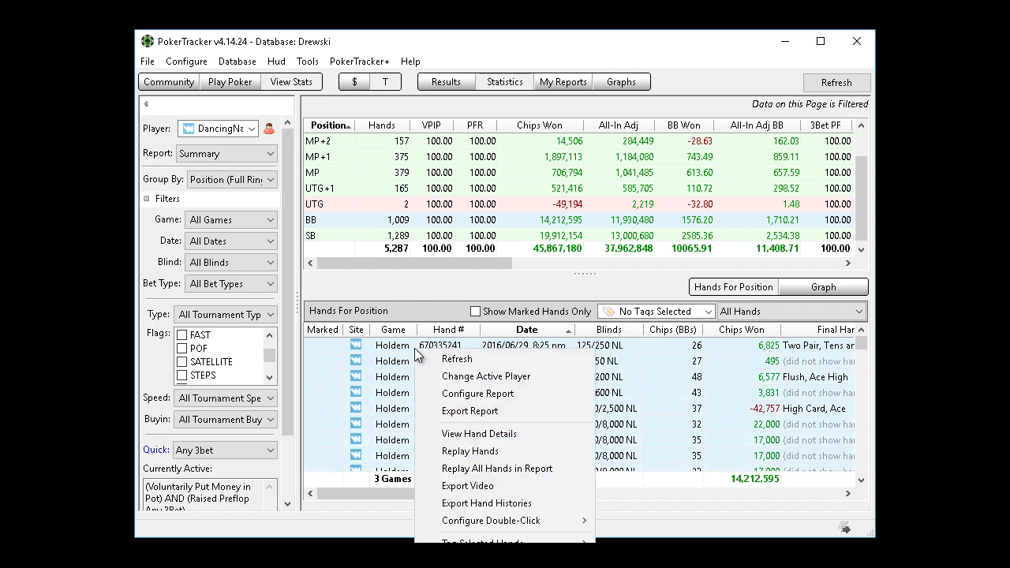
pyautogui.click(508, 450)
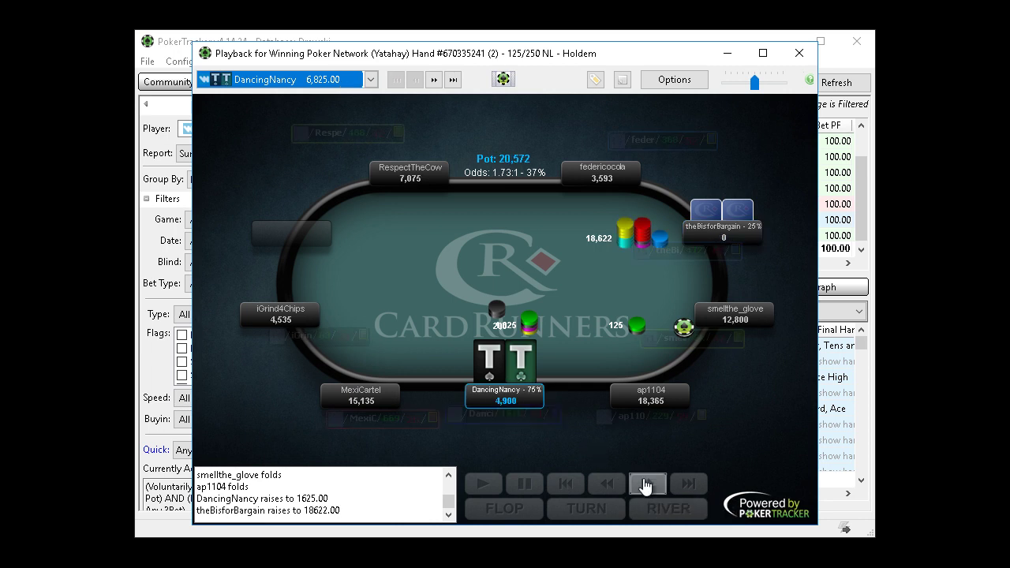
# Step: Step through the pocket tens hand to the showdown and load the next 3bet hand
pyautogui.click(644, 484)
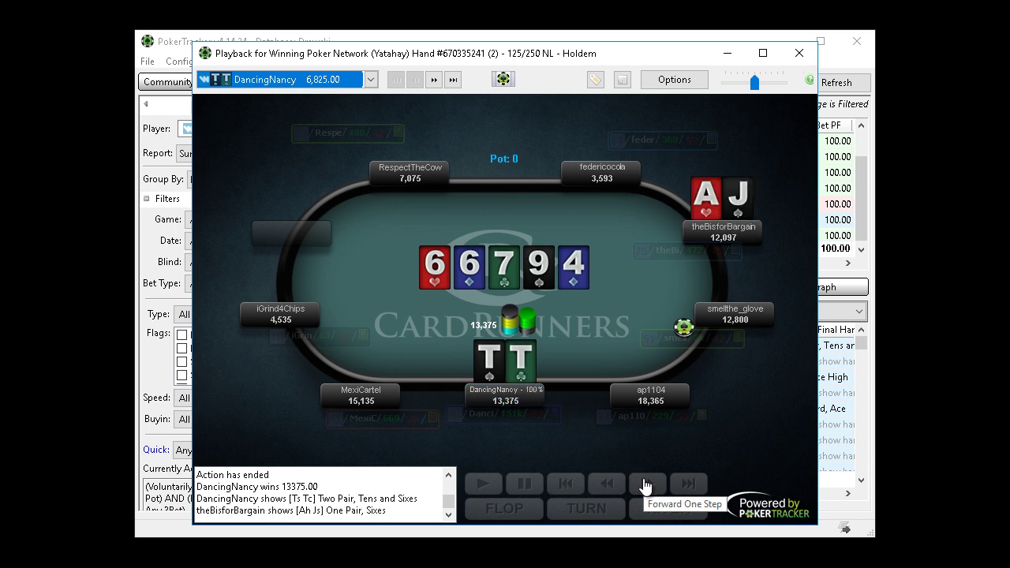
pyautogui.click(433, 79)
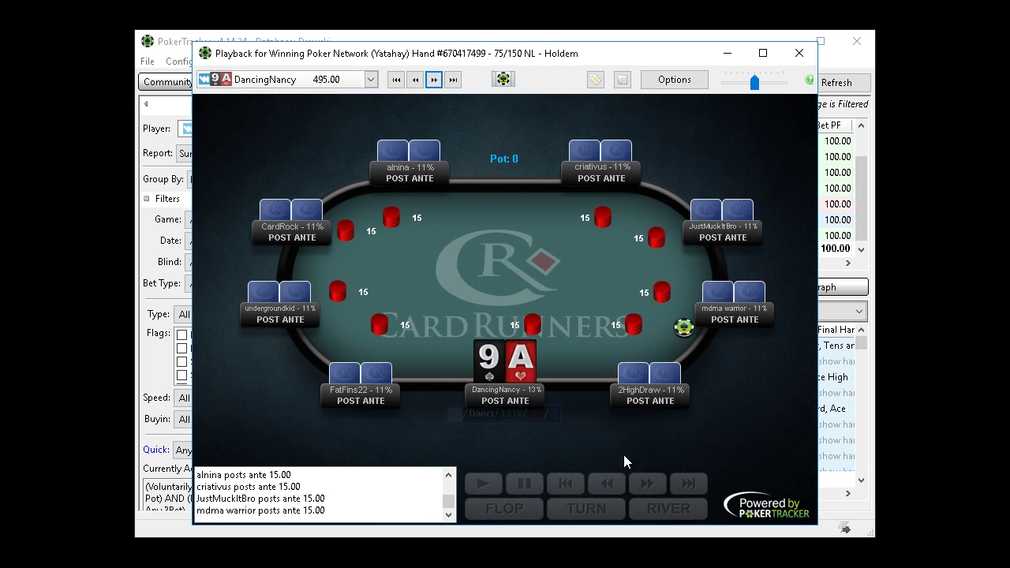
# Step: Step through the ace-nine hand to its end and load the next 3bet hand
pyautogui.click(651, 486)
pyautogui.click(652, 486)
pyautogui.click(651, 486)
pyautogui.click(652, 486)
pyautogui.click(652, 486)
pyautogui.click(651, 486)
pyautogui.click(652, 486)
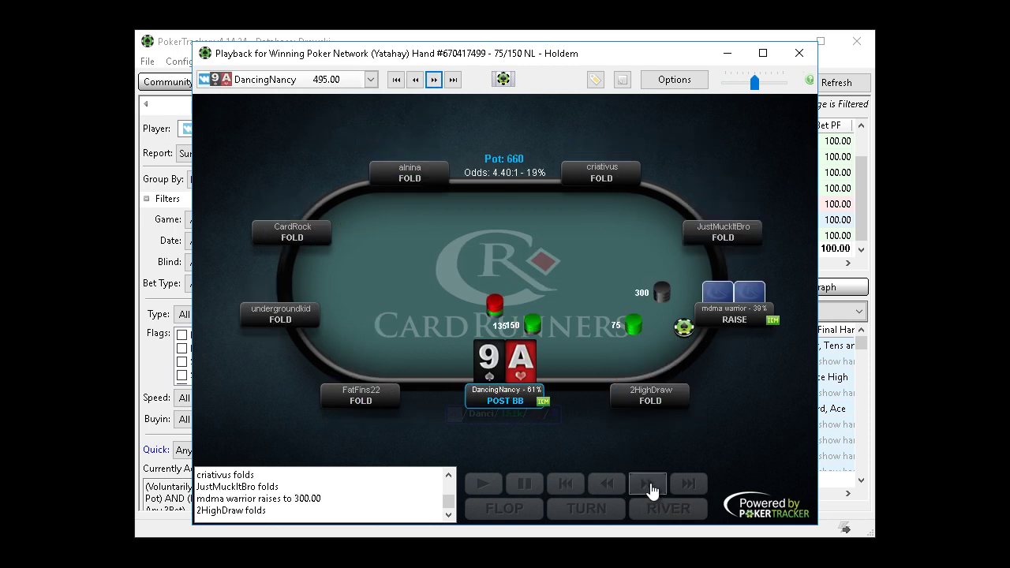
pyautogui.click(652, 486)
pyautogui.click(652, 488)
pyautogui.click(652, 487)
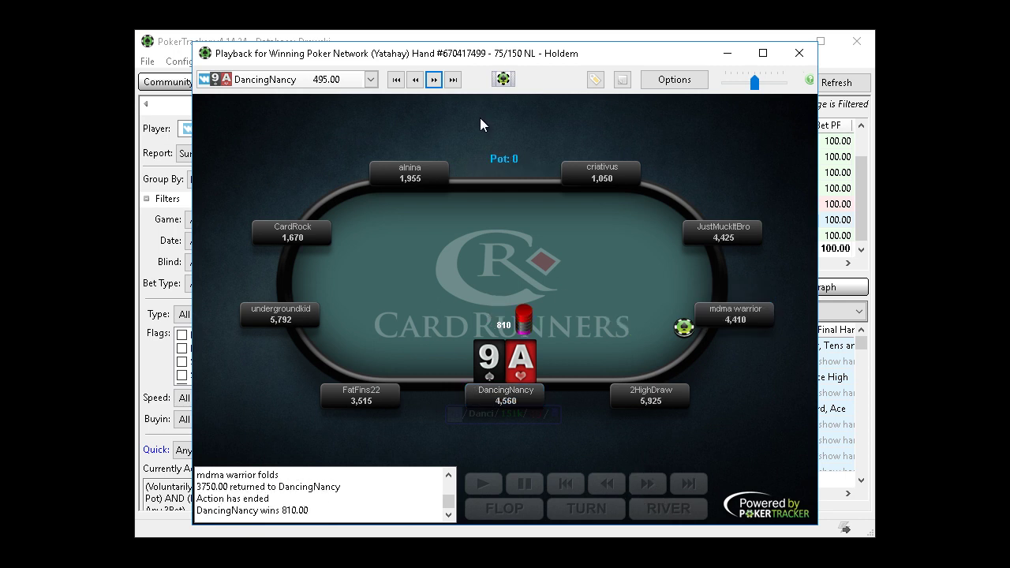
pyautogui.click(433, 78)
# Step: Step through the ace-queen of hearts hand to the showdown and close the replayer
pyautogui.click(643, 486)
pyautogui.click(643, 486)
pyautogui.click(643, 486)
pyautogui.click(643, 485)
pyautogui.click(643, 486)
pyautogui.click(643, 486)
pyautogui.click(643, 486)
pyautogui.click(643, 486)
pyautogui.click(646, 489)
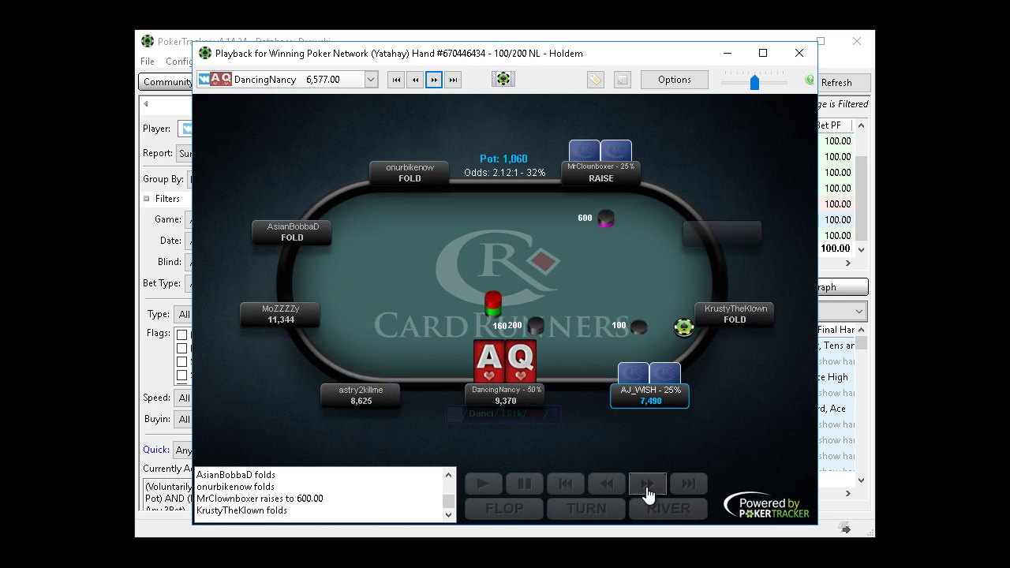
pyautogui.click(647, 489)
pyautogui.click(647, 489)
pyautogui.click(647, 489)
pyautogui.click(647, 489)
pyautogui.click(647, 489)
pyautogui.click(647, 489)
pyautogui.click(647, 489)
pyautogui.click(646, 489)
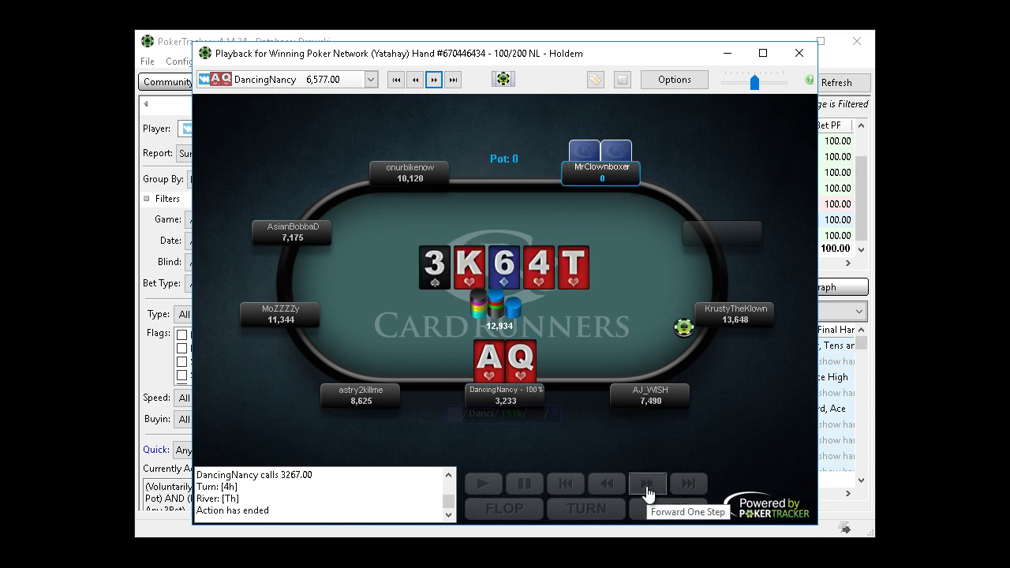
pyautogui.click(647, 489)
pyautogui.click(647, 489)
pyautogui.click(647, 489)
pyautogui.click(647, 489)
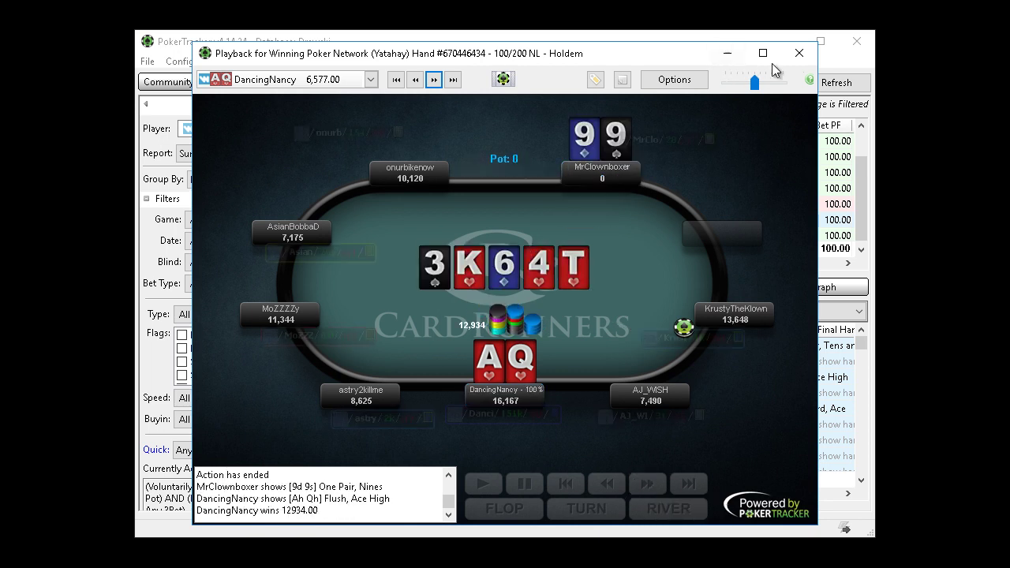
pyautogui.click(800, 52)
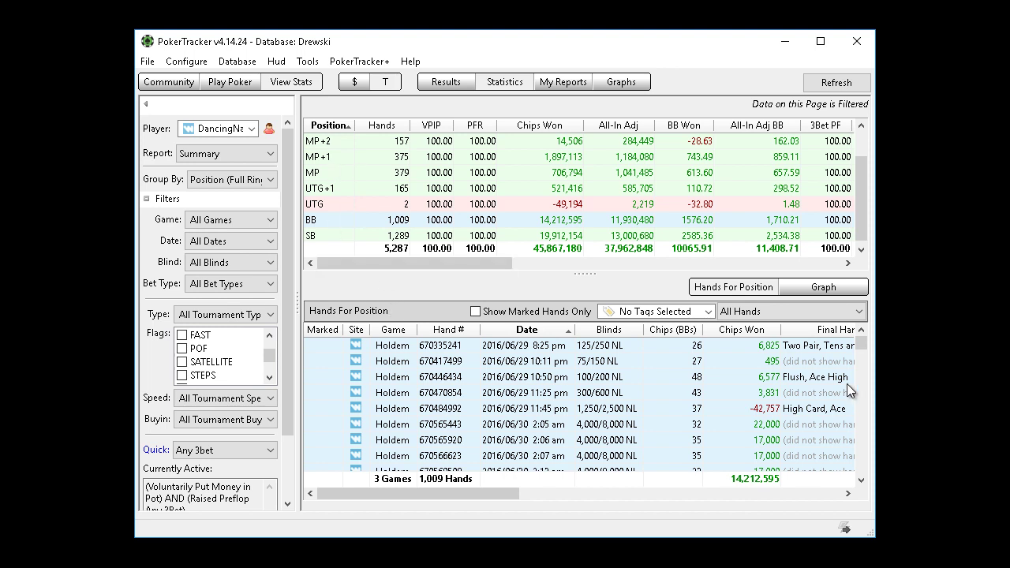
# Step: Check the Poker Tracker 4 Study sticky note for the specific hand searches topic and return to PokerTracker
pyautogui.hotkey('alt', 'Tab')
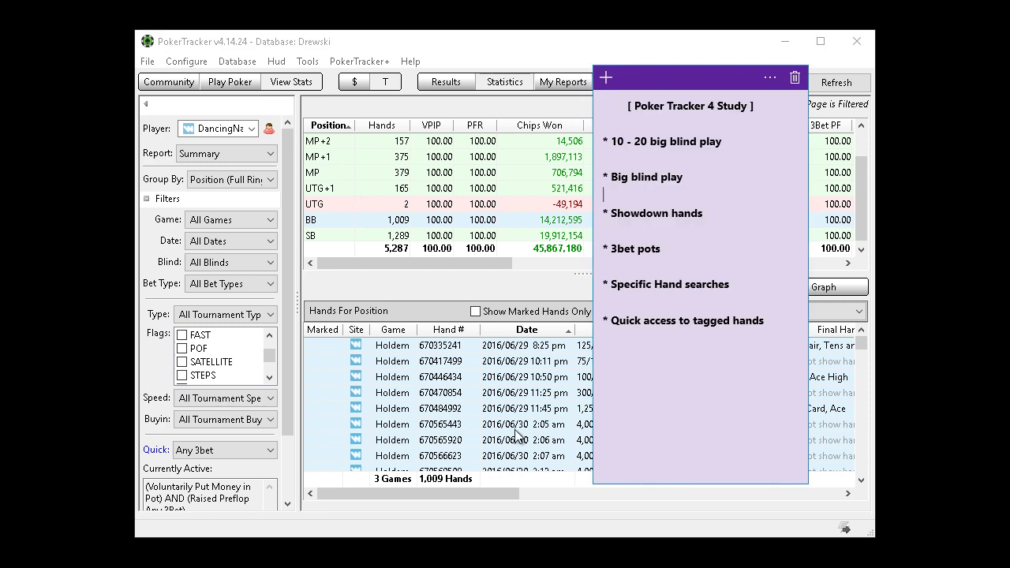
pyautogui.moveTo(731, 284); pyautogui.dragTo(588, 143)
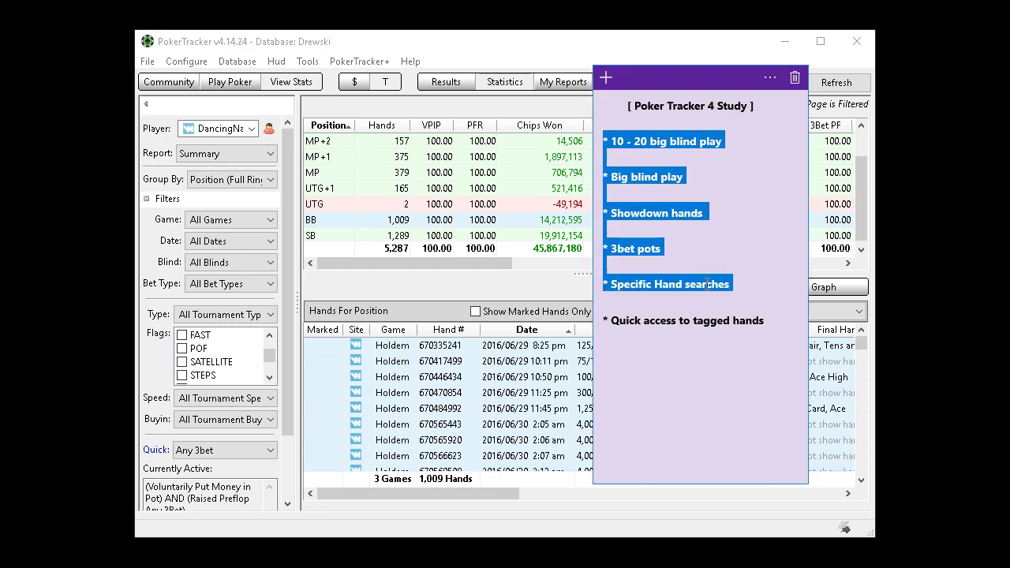
pyautogui.click(737, 251)
pyautogui.click(737, 41)
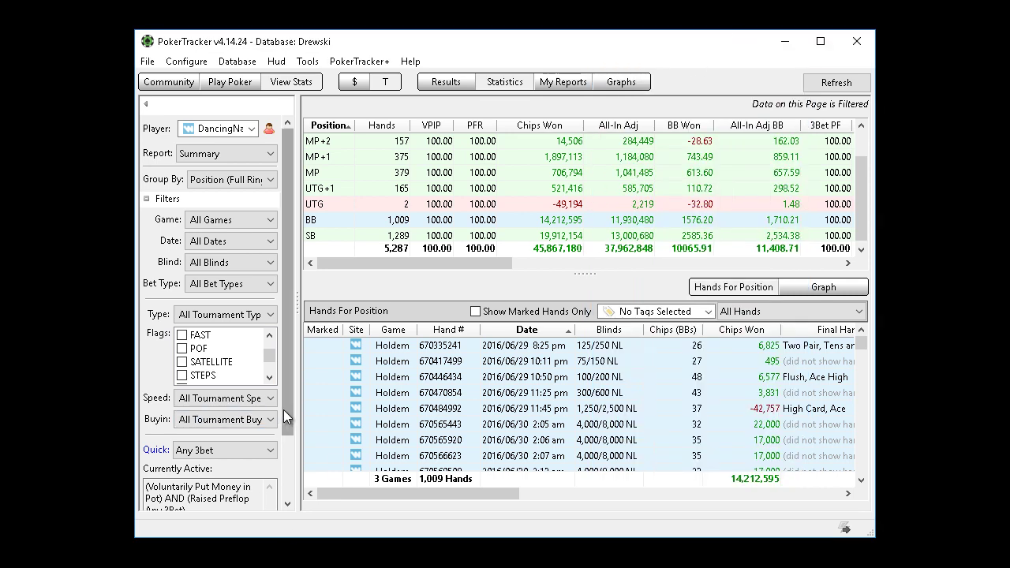
# Step: Clear the Any 3bet quick filter and open the hole cards range selection for a new filter
pyautogui.scroll(-3, 278, 419)
pyautogui.click(229, 495)
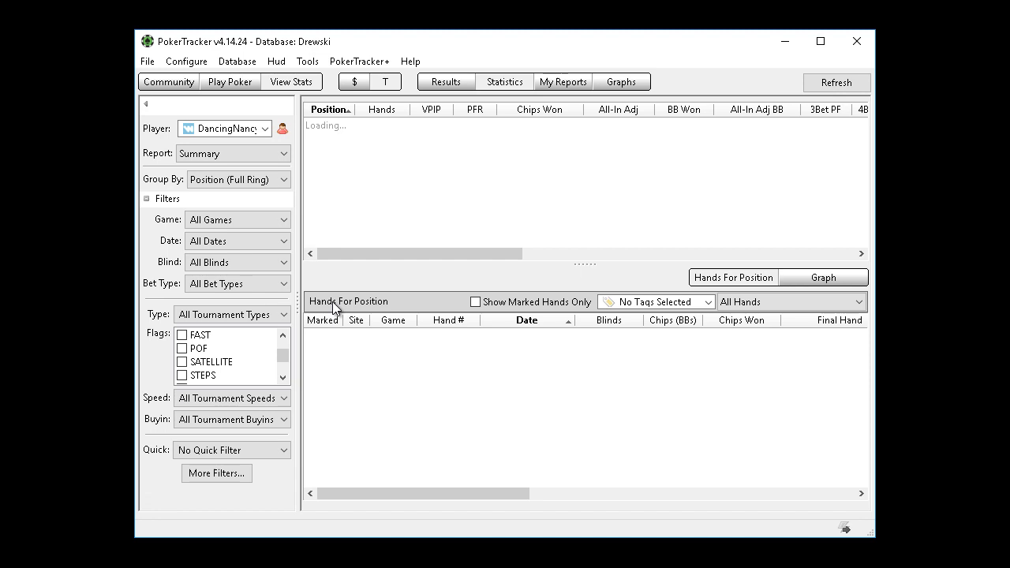
pyautogui.click(217, 474)
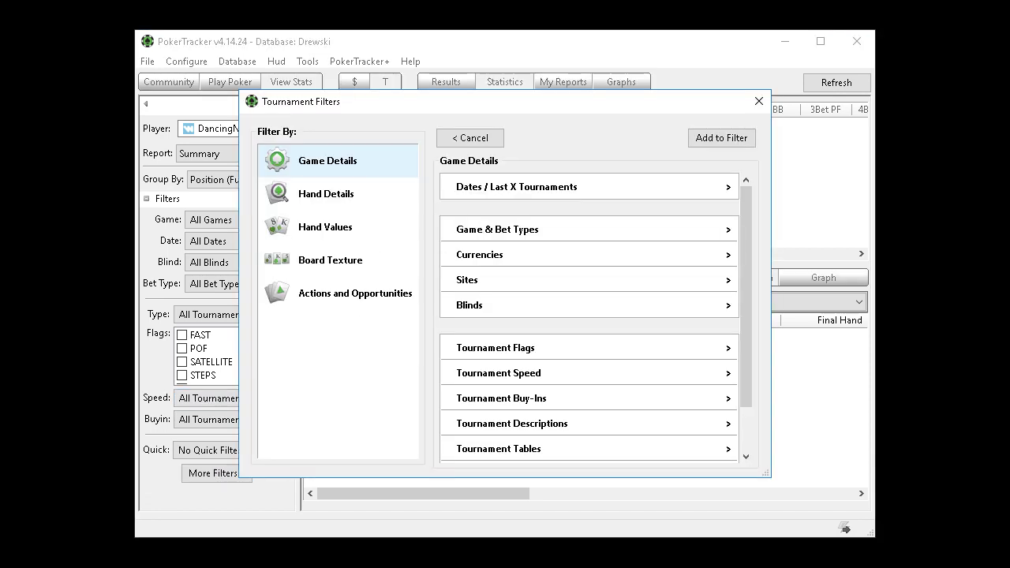
pyautogui.click(325, 227)
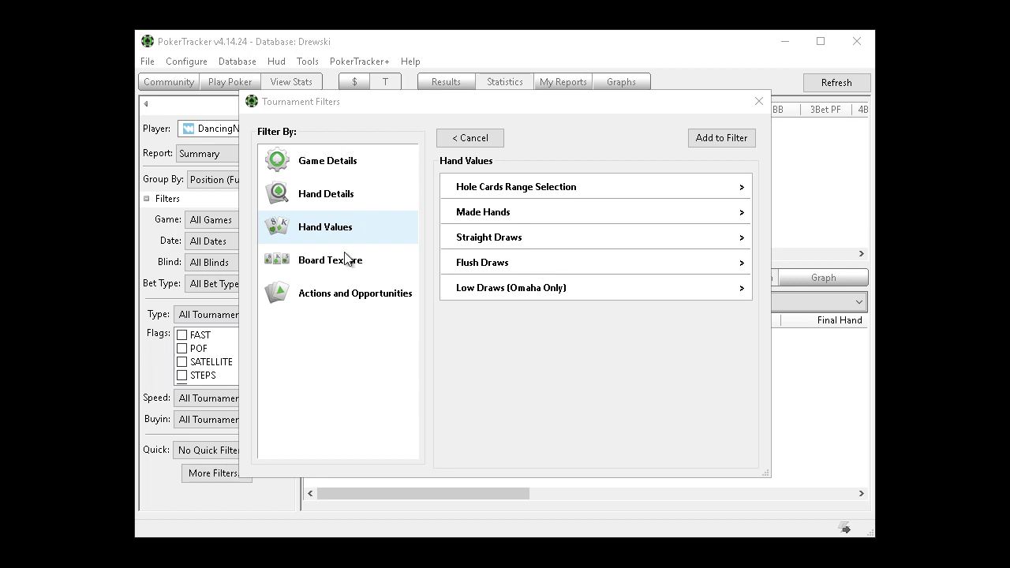
pyautogui.click(567, 187)
pyautogui.click(568, 187)
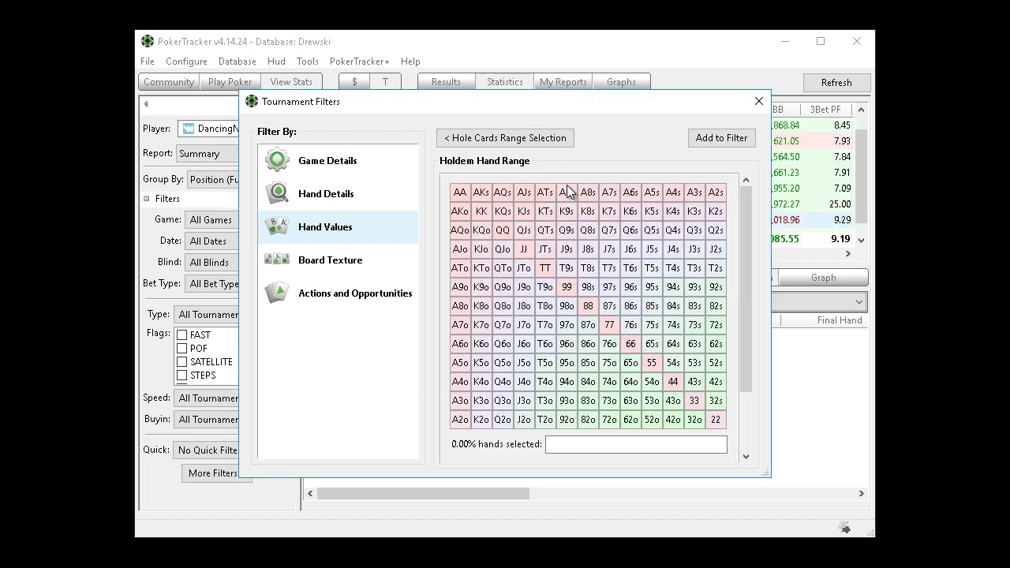
# Step: Select the hole cards AA, AKs, AKo, T5s and 96o in the Holdem range and add them to the filter
pyautogui.click(459, 192)
pyautogui.click(465, 212)
pyautogui.click(480, 197)
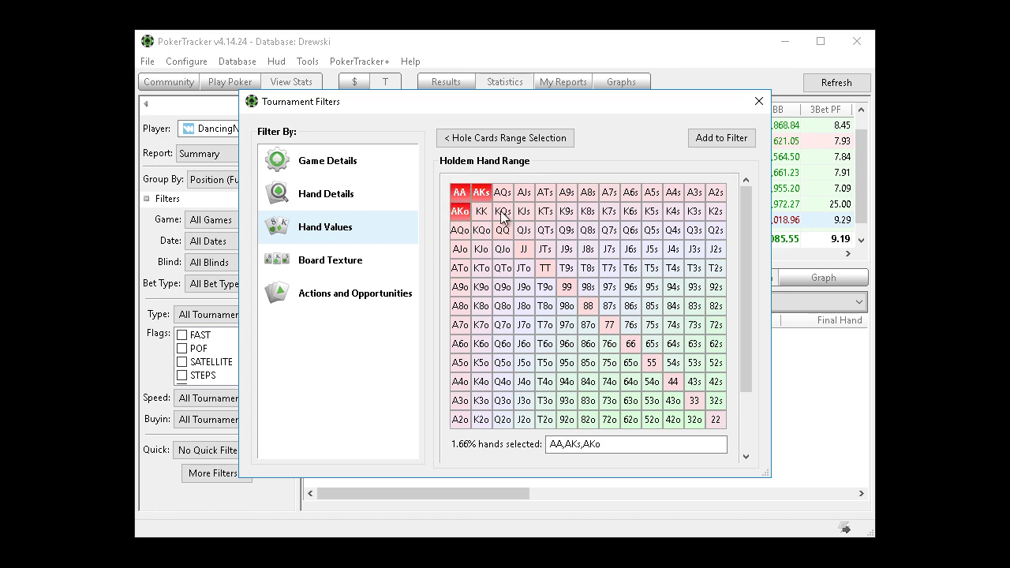
pyautogui.click(651, 270)
pyautogui.click(567, 344)
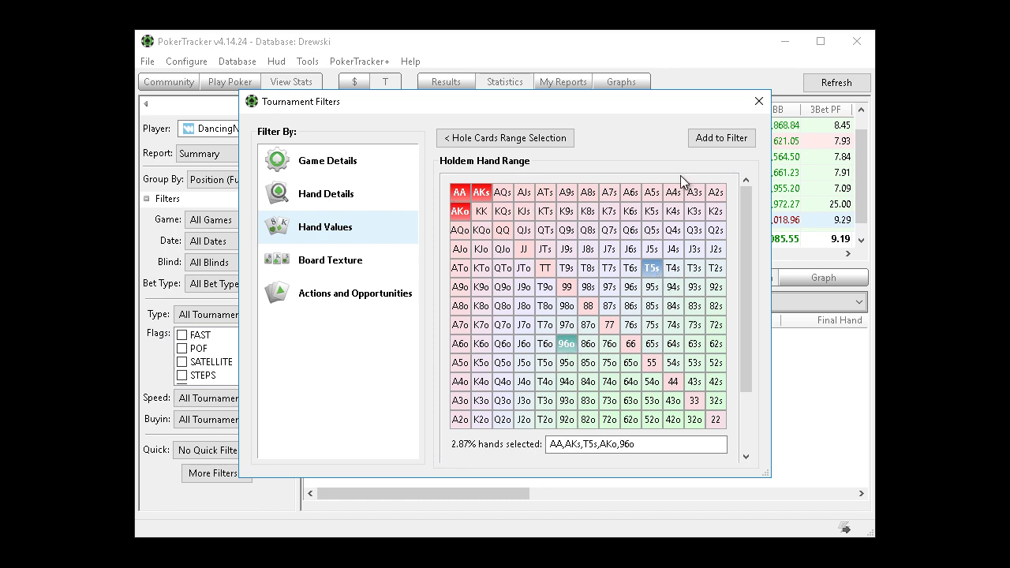
pyautogui.click(721, 139)
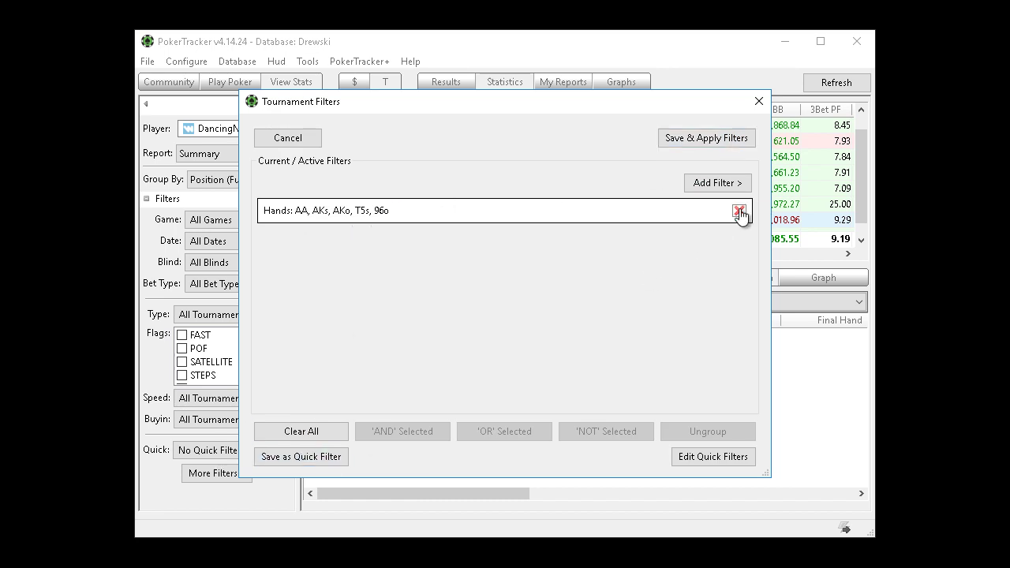
# Step: Save the filter as a new quick filter named after its selected hands, beginning "AA, AKs, AKo, 96o", and apply it
pyautogui.click(309, 458)
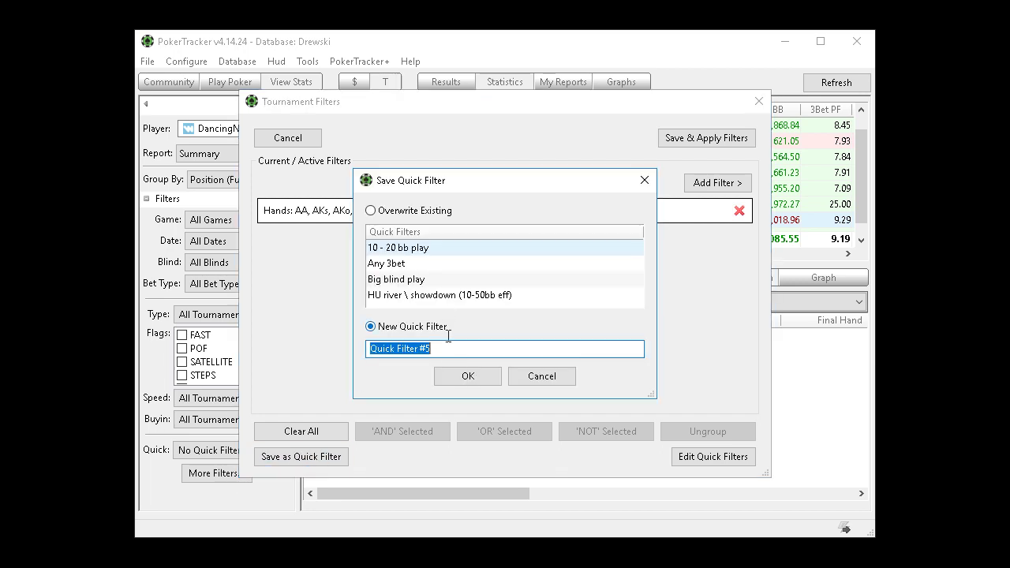
pyautogui.write('Pos')
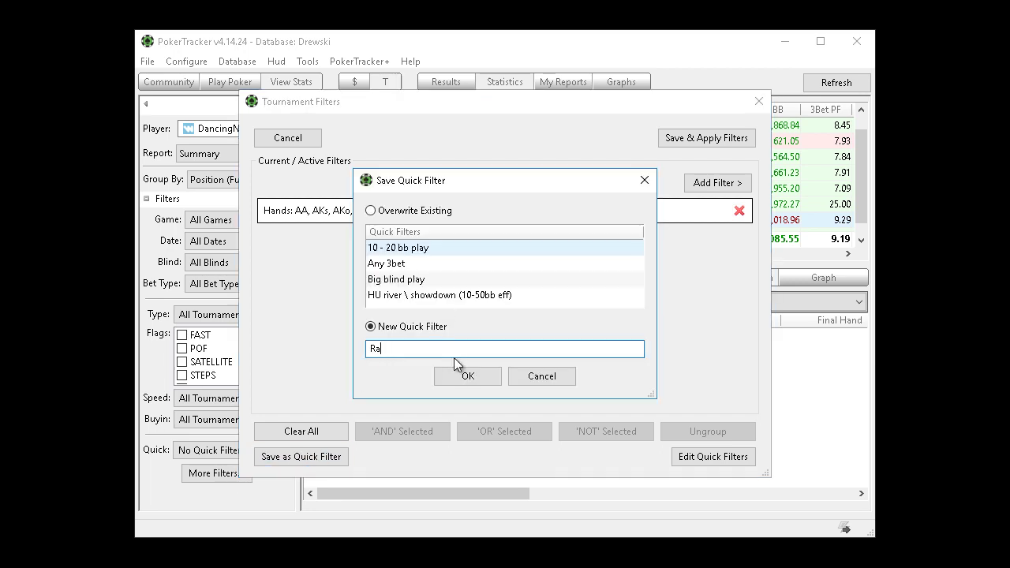
pyautogui.press('BackSpace')
pyautogui.press('BackSpace')
pyautogui.press('BackSpace')
pyautogui.write('AA, AKs, AK')
pyautogui.click(457, 379)
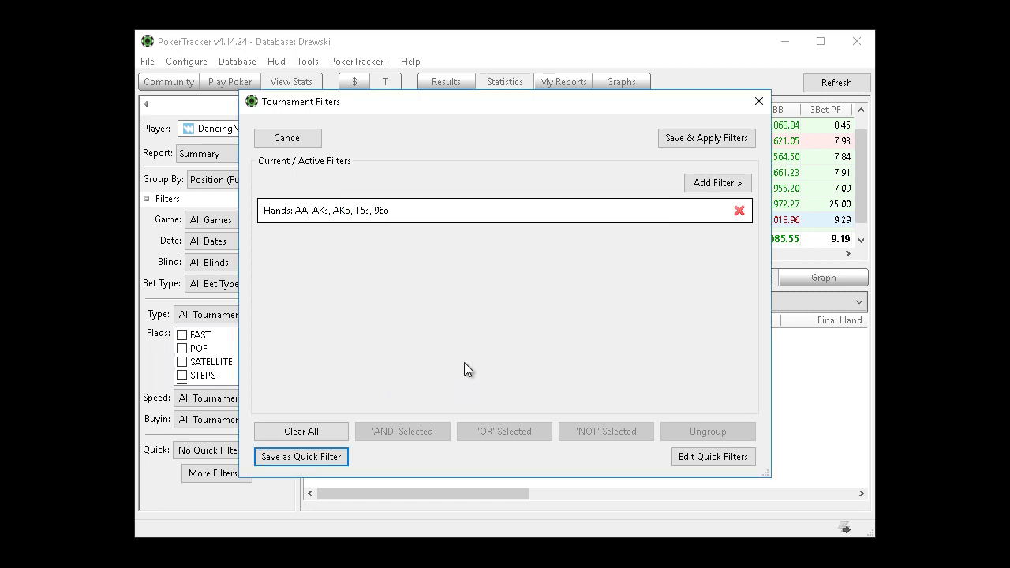
pyautogui.click(687, 146)
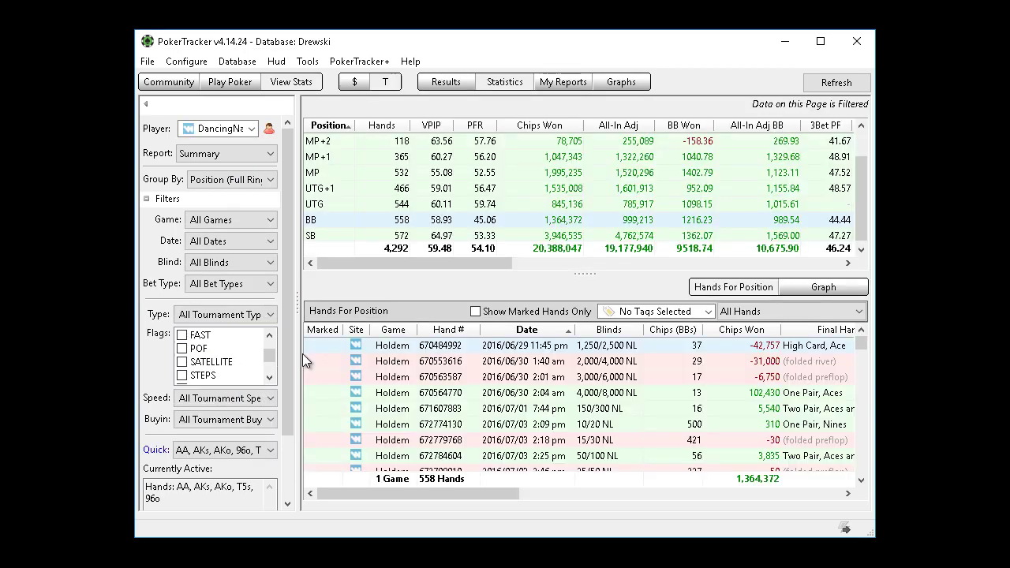
# Step: Look through the hole cards and actions of the filtered big blind hands
pyautogui.moveTo(465, 492); pyautogui.dragTo(643, 491)
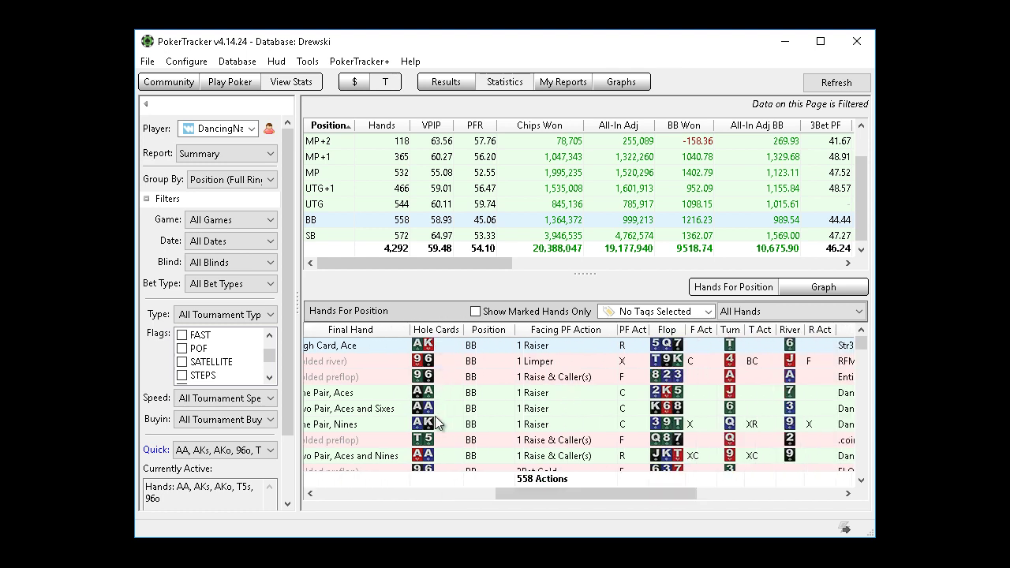
pyautogui.scroll(-2, 433, 432)
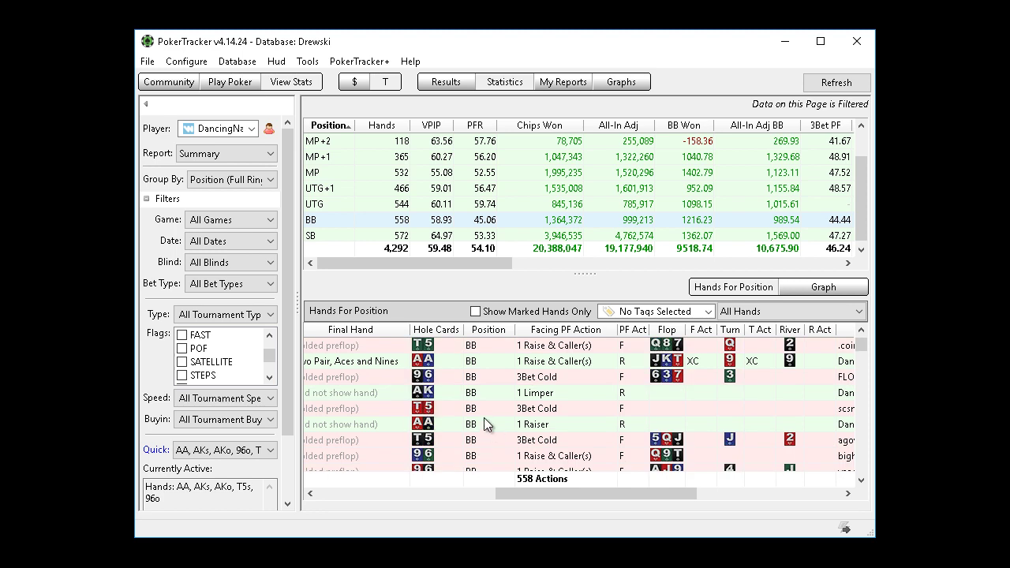
pyautogui.scroll(-2, 292, 402)
# Step: Clear the specific-hands quick filter from the tournament statistics
pyautogui.click(272, 373)
pyautogui.click(271, 367)
pyautogui.click(222, 491)
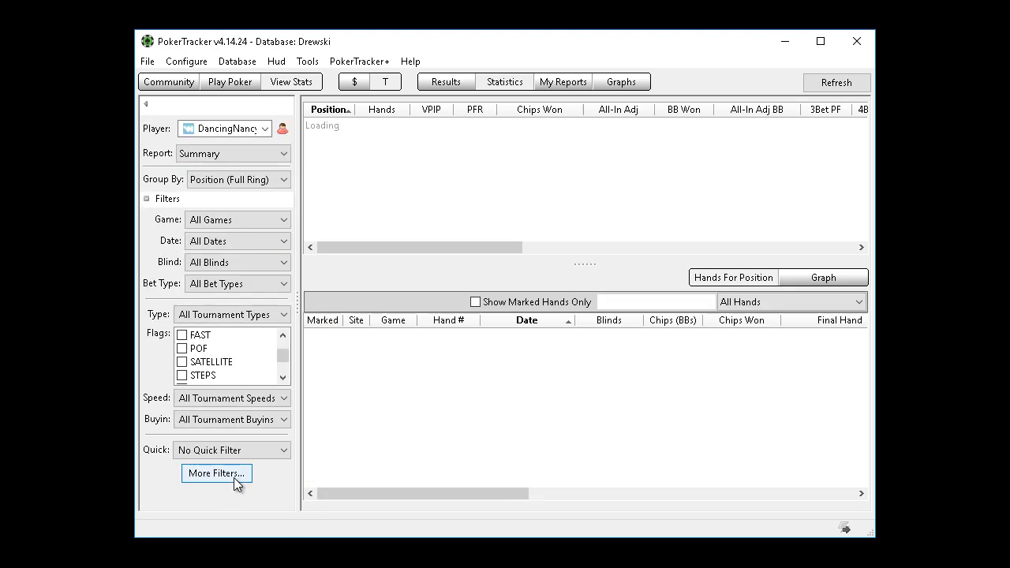
# Step: Review the study topics down to quick access to tagged hands in the sticky note and return to PokerTracker
pyautogui.hotkey('alt', 'Tab')
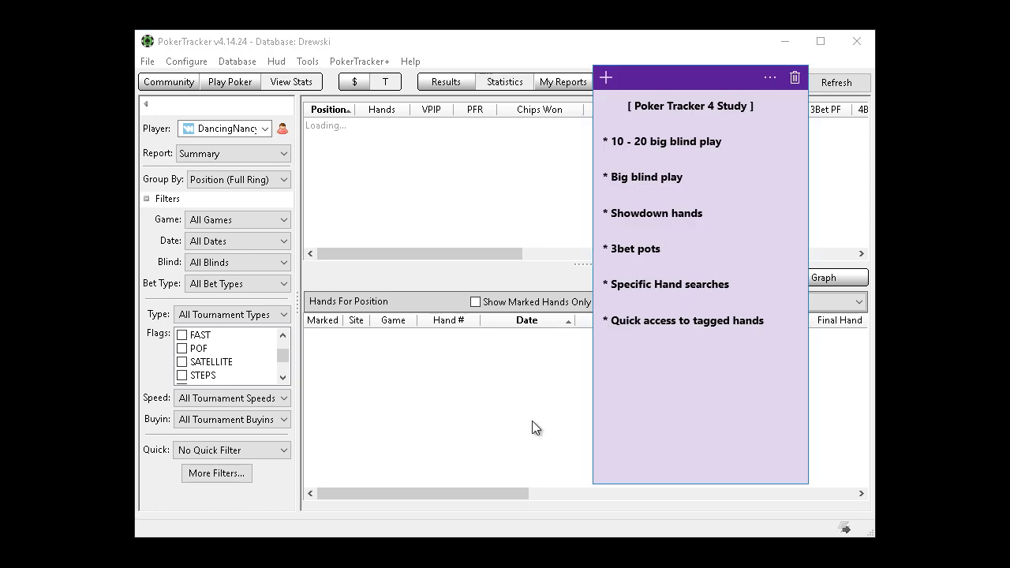
pyautogui.moveTo(772, 326); pyautogui.dragTo(609, 120)
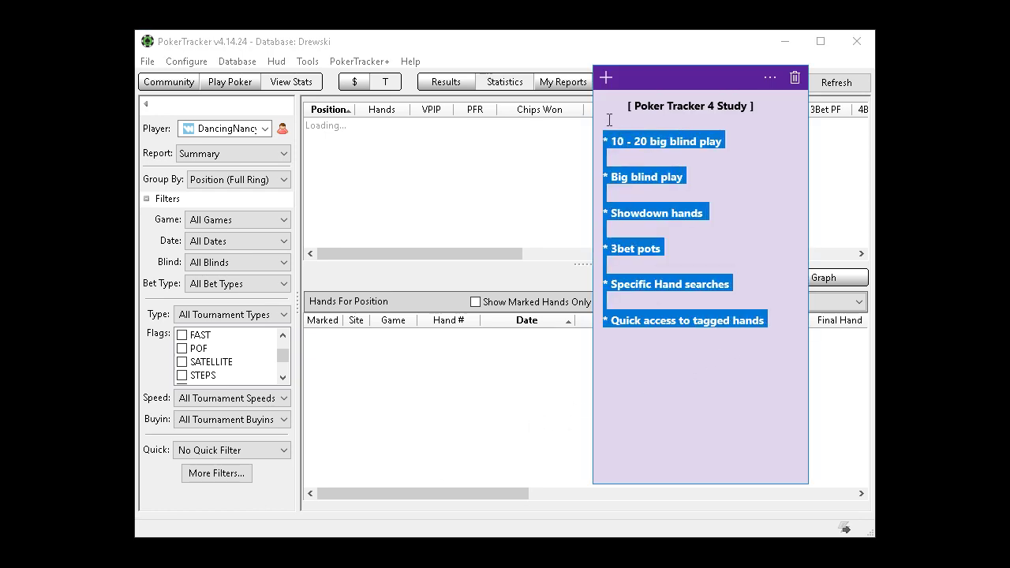
pyautogui.click(747, 215)
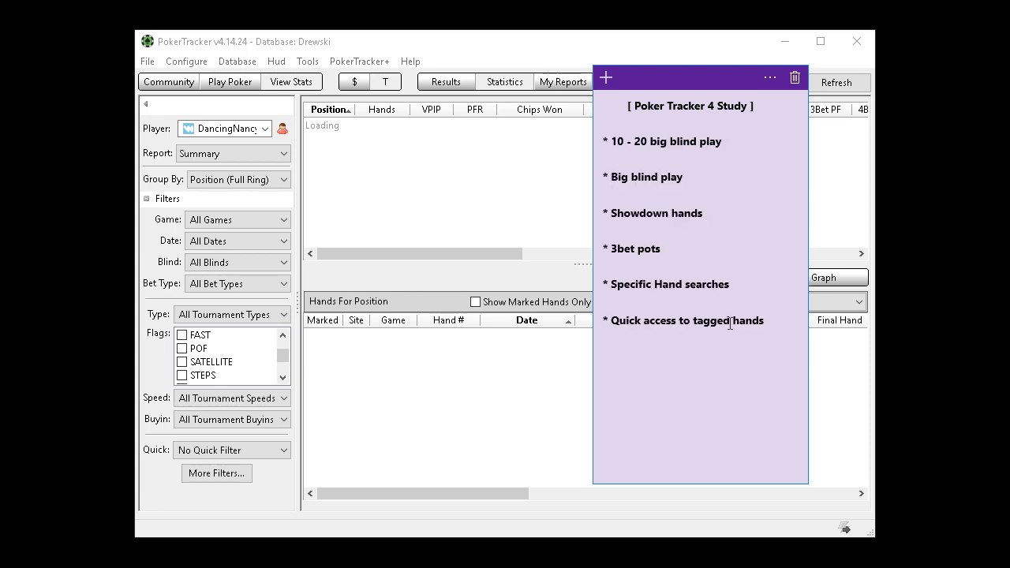
pyautogui.click(258, 462)
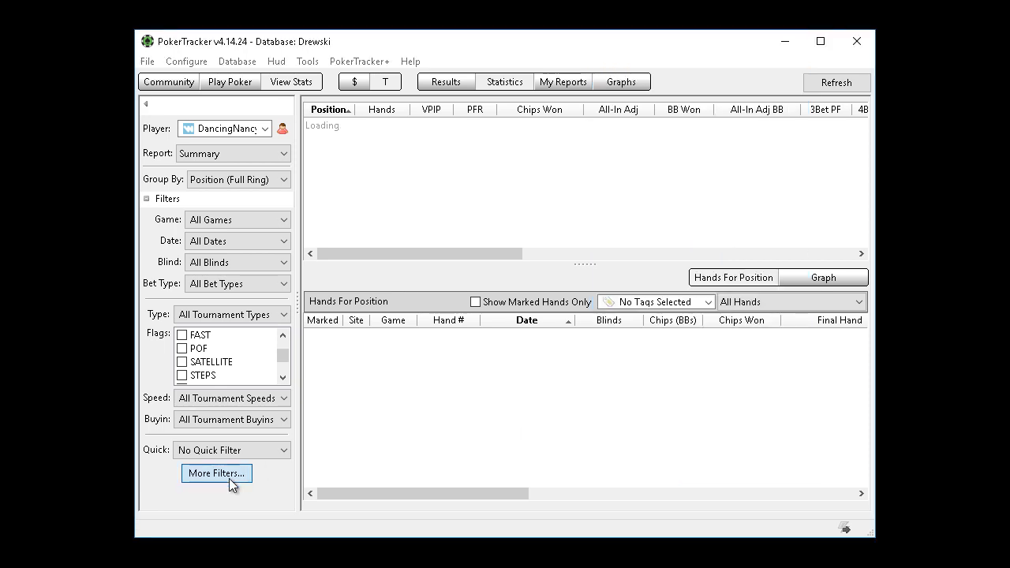
# Step: Start a new tournament filter and go to its hand details conditions
pyautogui.click(228, 478)
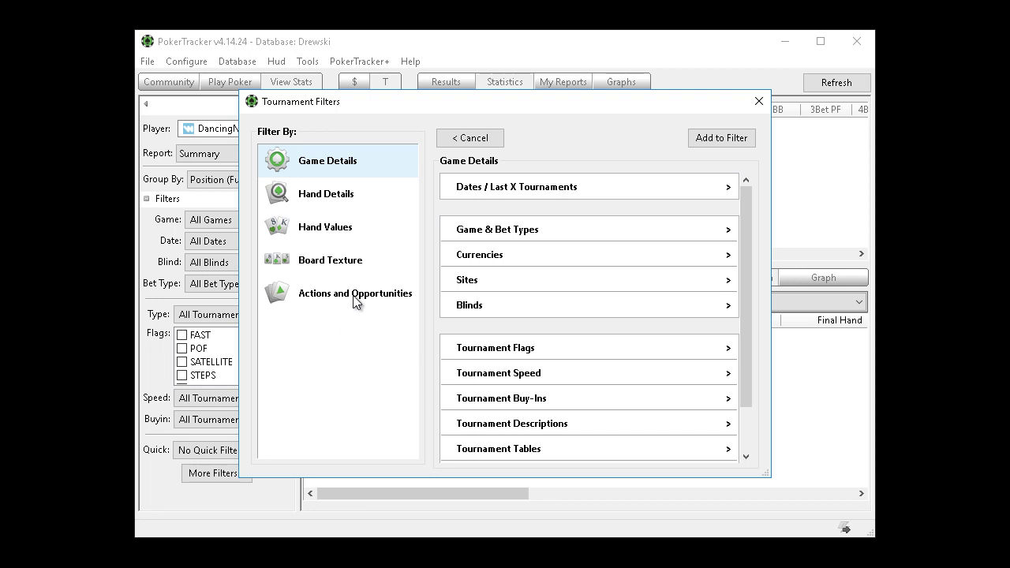
pyautogui.click(351, 223)
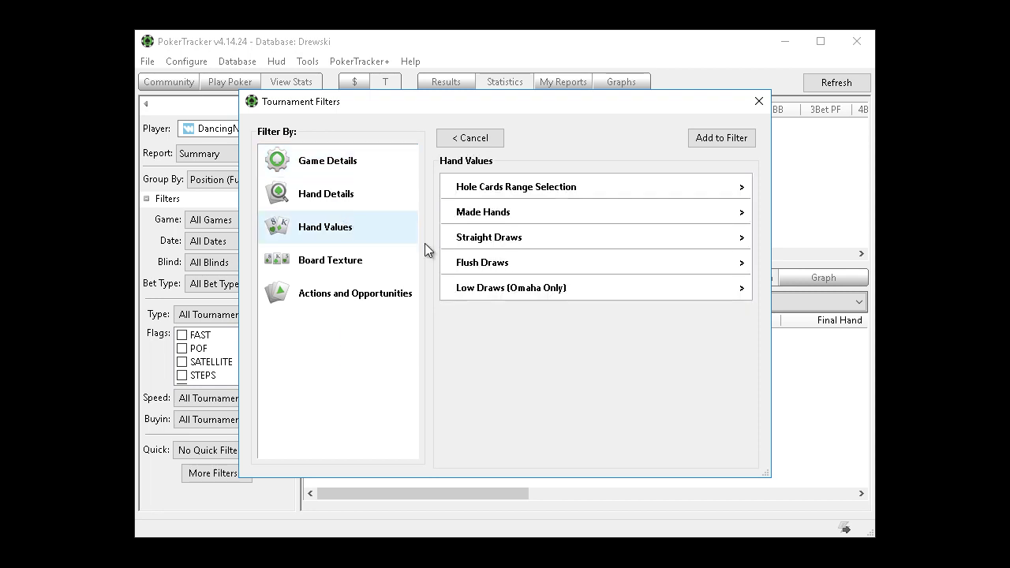
pyautogui.click(356, 301)
pyautogui.click(332, 262)
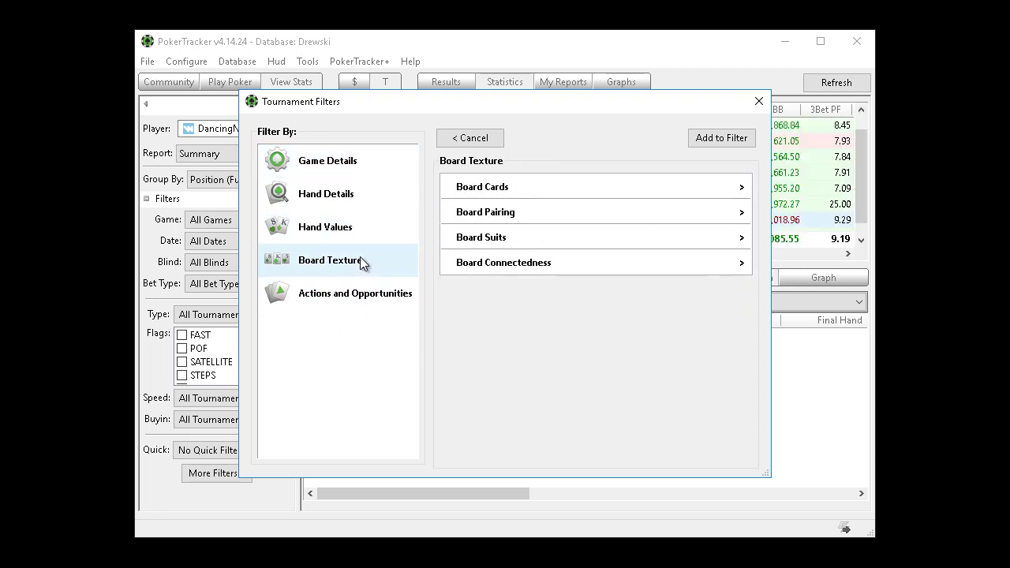
pyautogui.click(353, 227)
pyautogui.click(353, 200)
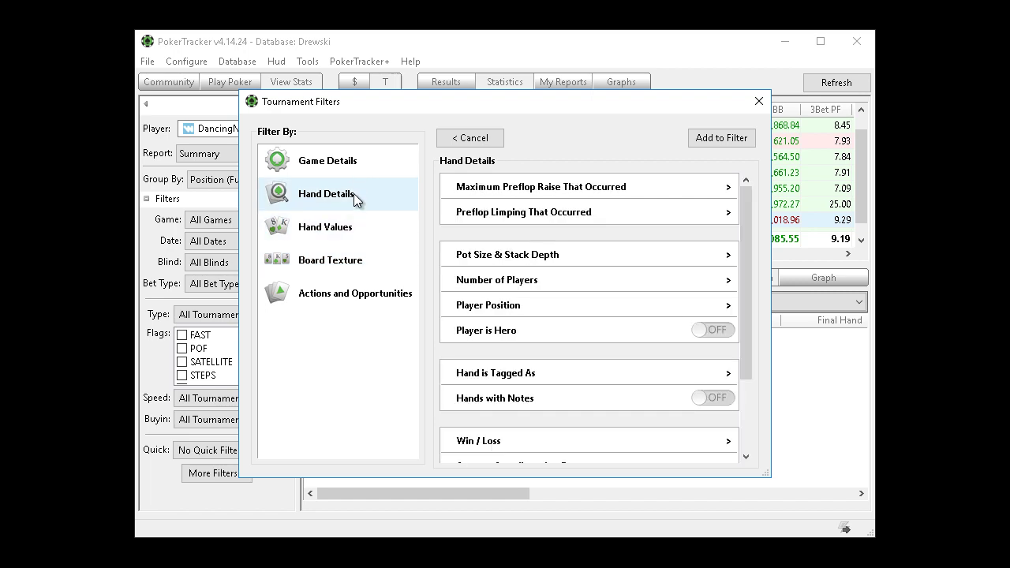
# Step: Turn on the hand tag condition and select the Review and Tilt tags
pyautogui.scroll(-3, 617, 273)
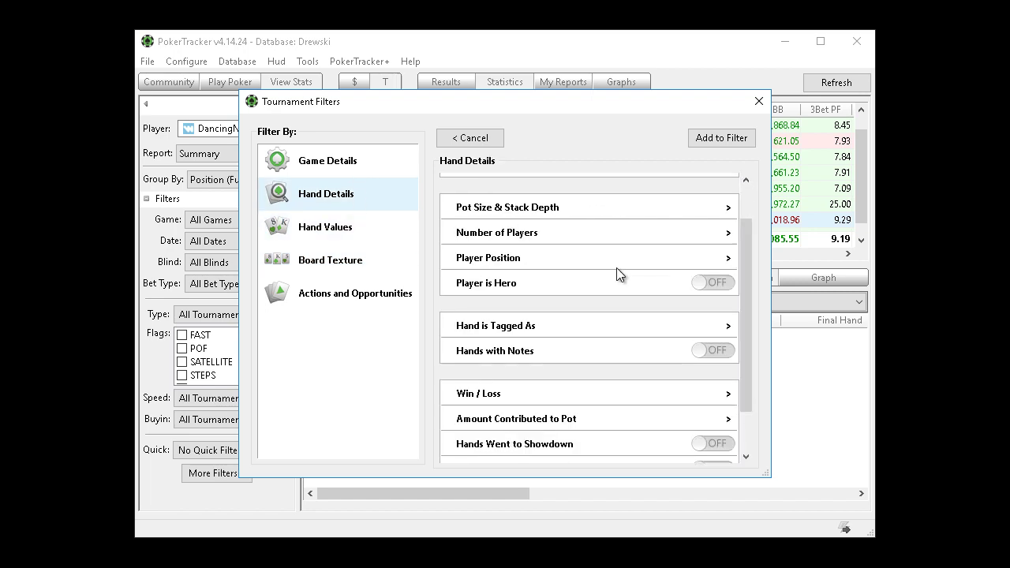
pyautogui.scroll(1, 616, 273)
pyautogui.scroll(-1, 616, 274)
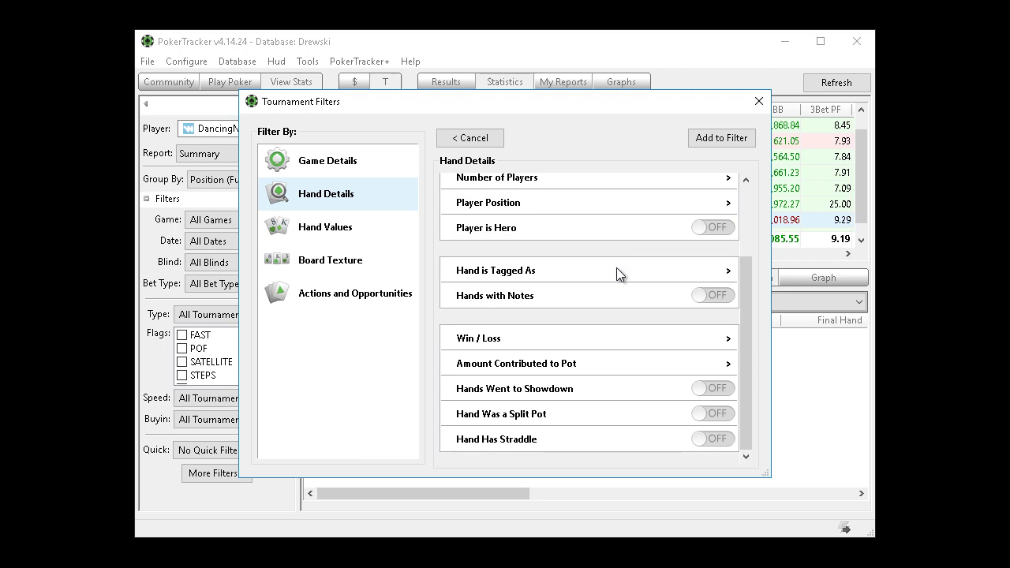
pyautogui.click(616, 270)
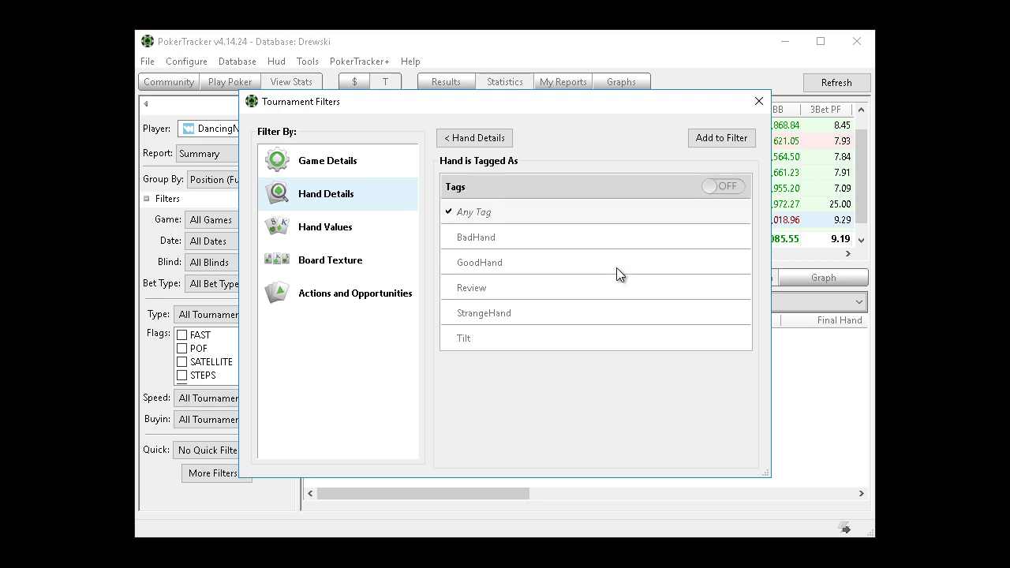
pyautogui.click(537, 288)
pyautogui.click(518, 345)
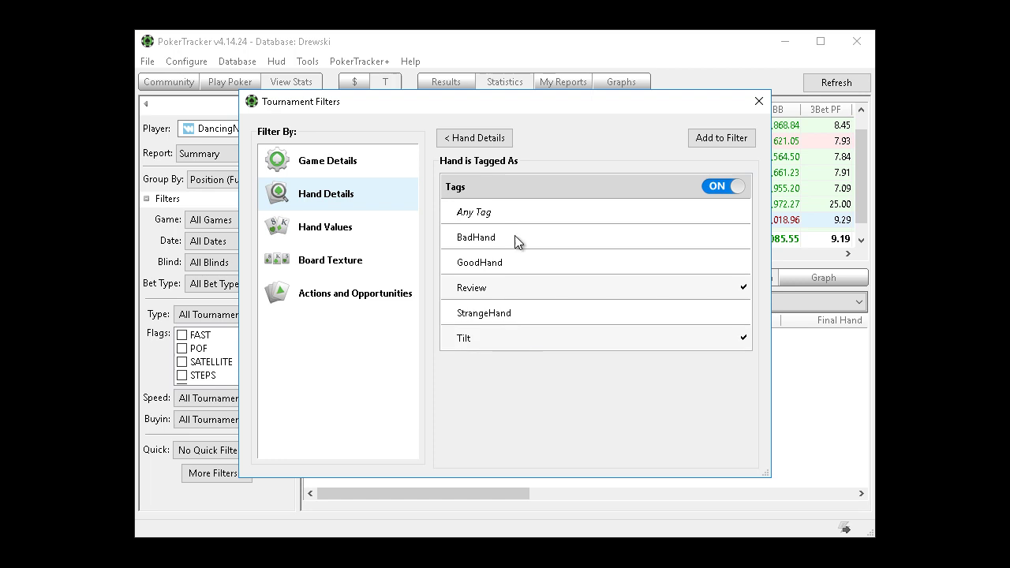
# Step: Turn on the Player is Hero condition in the hand details and add it with the tag condition to the filter
pyautogui.click(487, 140)
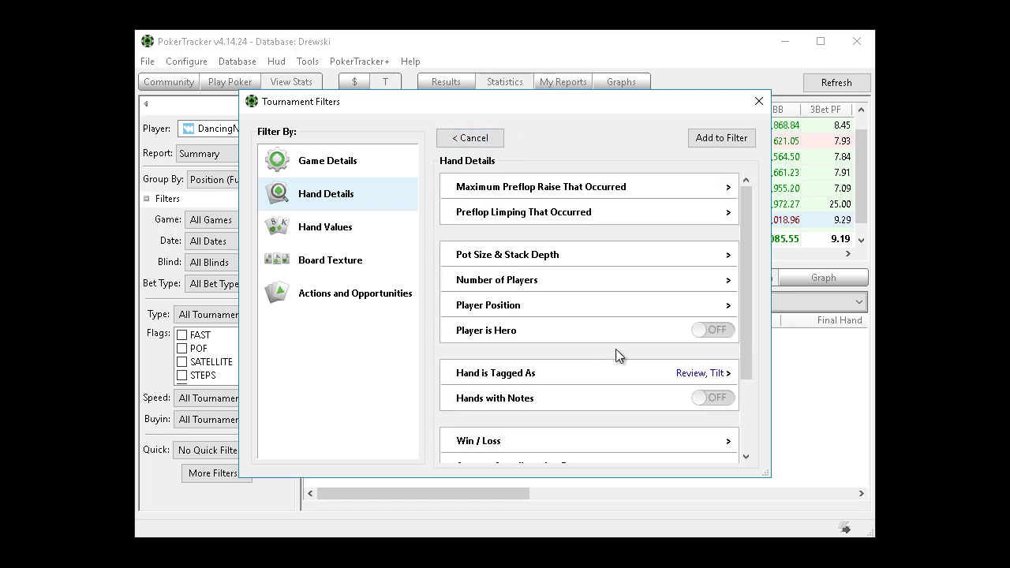
pyautogui.click(712, 331)
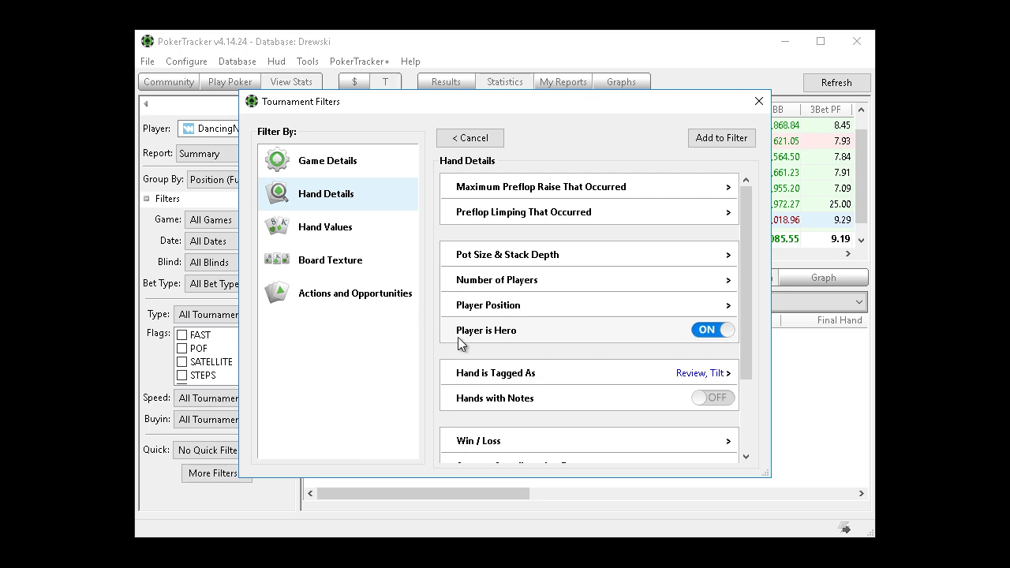
pyautogui.click(714, 138)
# Step: Save the filter as a new quick filter named "TAGGED: Review or Tilt" and apply it to the statistics
pyautogui.click(325, 456)
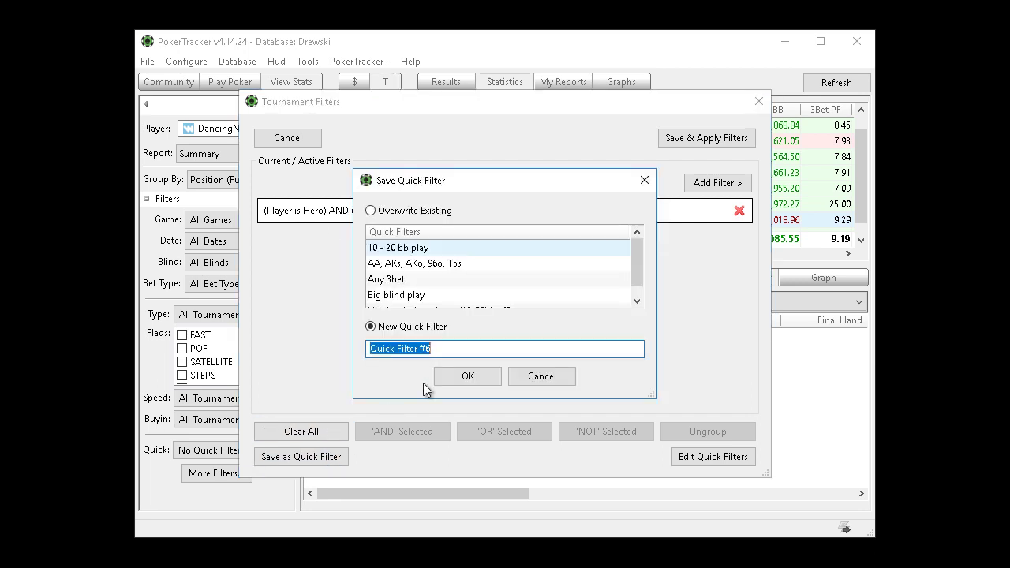
pyautogui.write('TAGG')
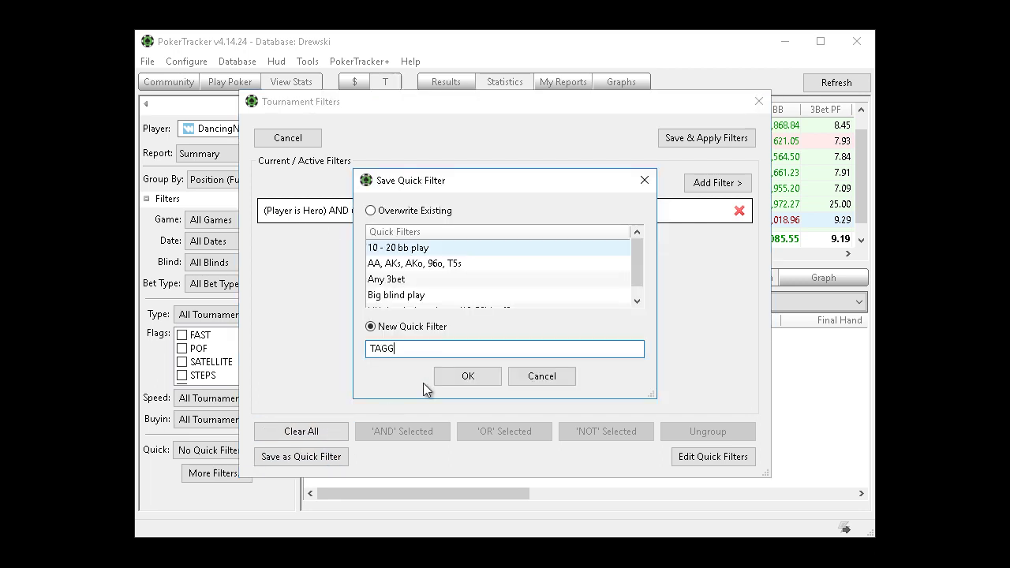
pyautogui.write('ED: wo')
pyautogui.press('BackSpace')
pyautogui.press('BackSpace')
pyautogui.write('Review or Tilt')
pyautogui.click(469, 381)
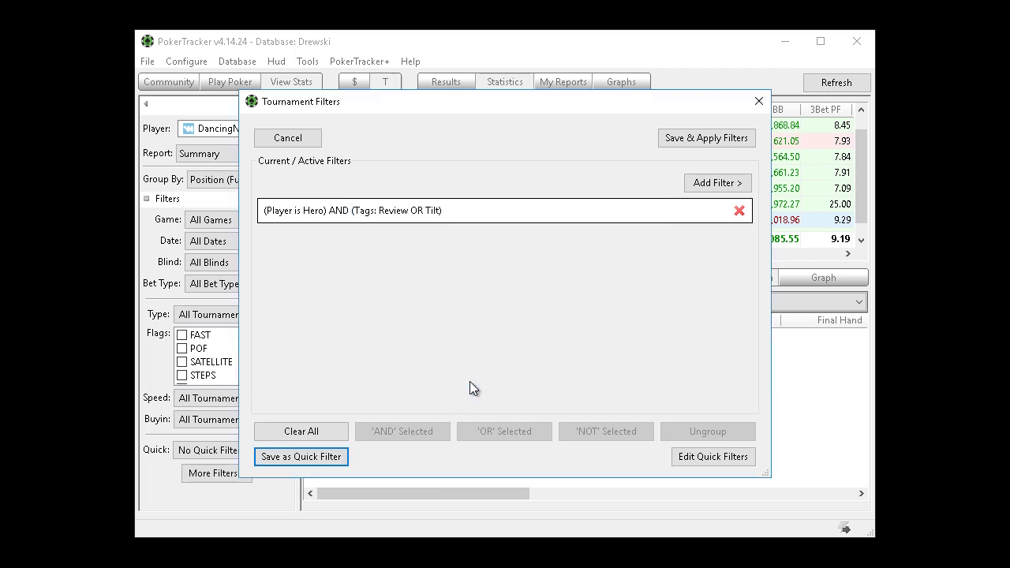
pyautogui.click(730, 142)
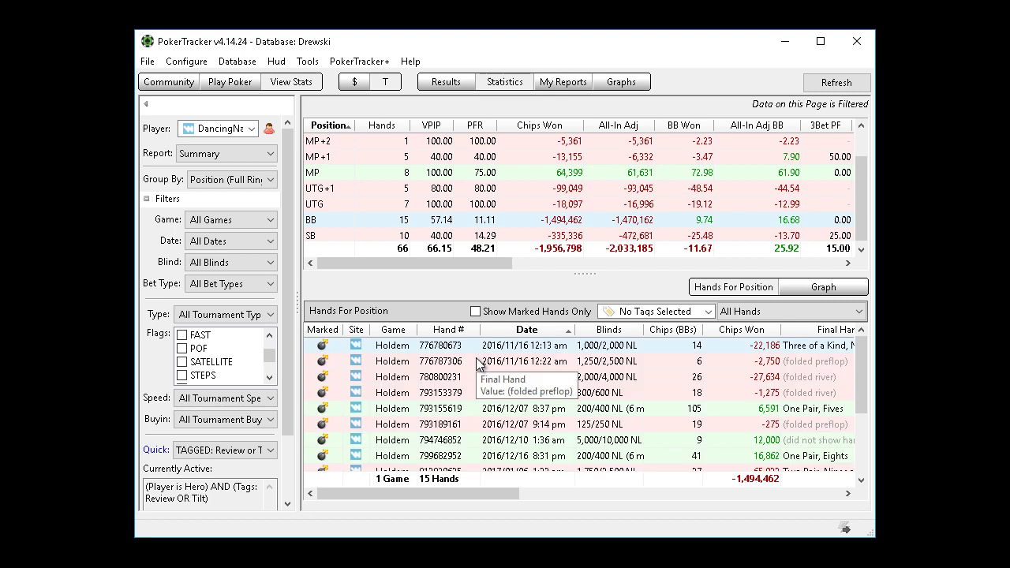
# Step: Review the tagged hands position by position, covering BB, UTG, MP, UTG+1, MP+2, MP+1 and SB
pyautogui.scroll(-3, 442, 418)
pyautogui.scroll(3, 457, 422)
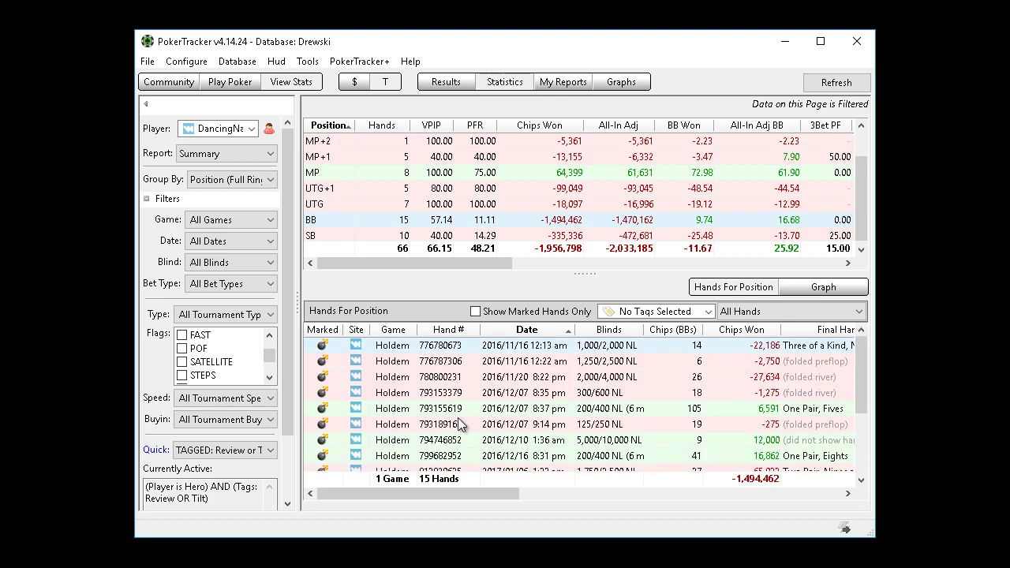
pyautogui.click(407, 205)
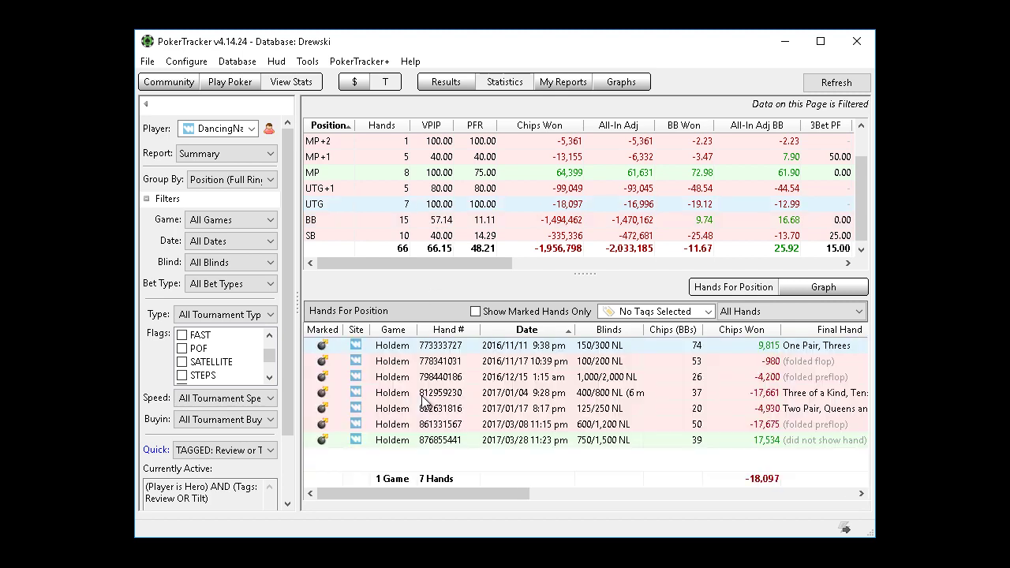
pyautogui.click(438, 175)
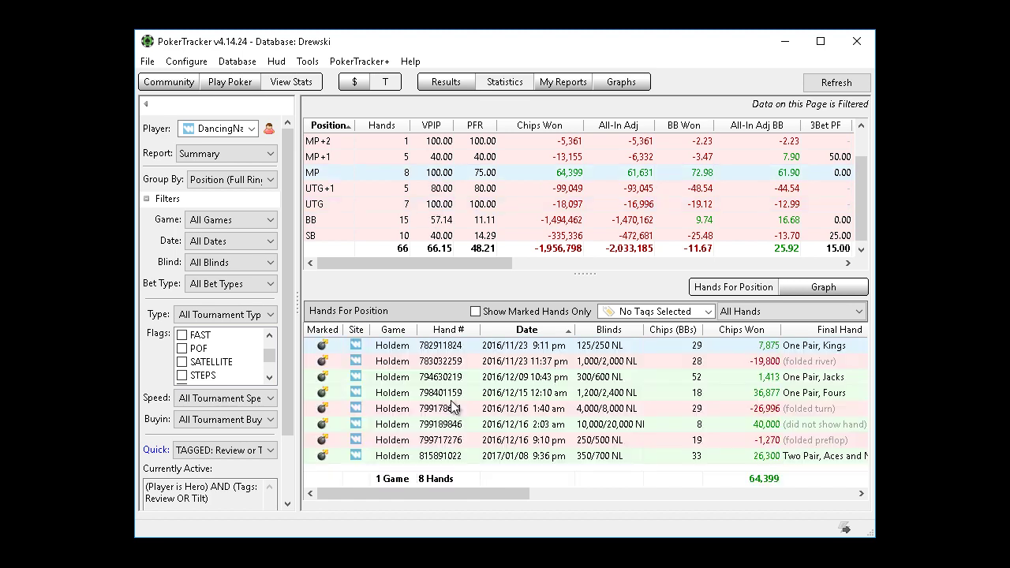
pyautogui.click(443, 190)
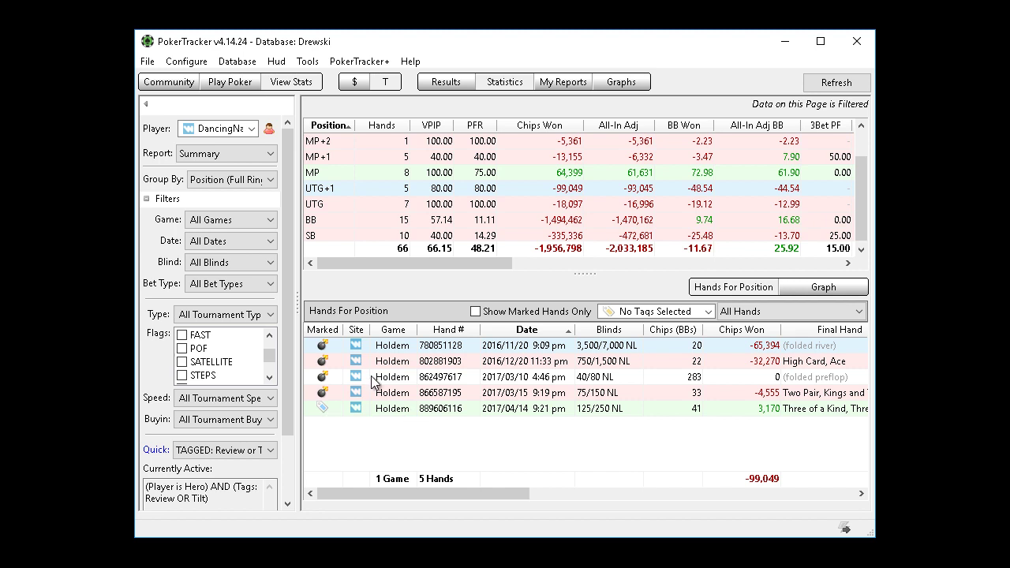
pyautogui.click(419, 142)
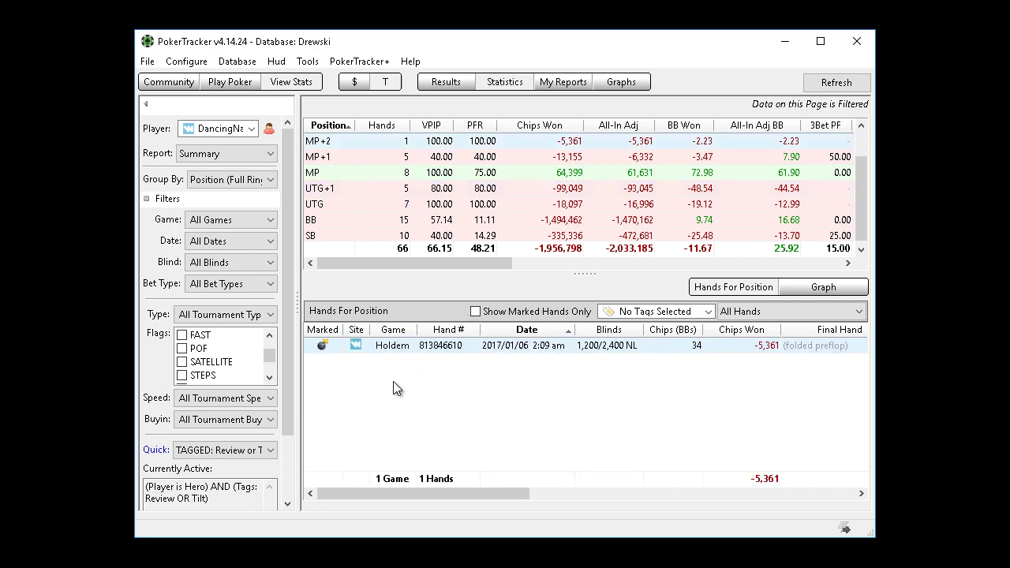
pyautogui.click(426, 158)
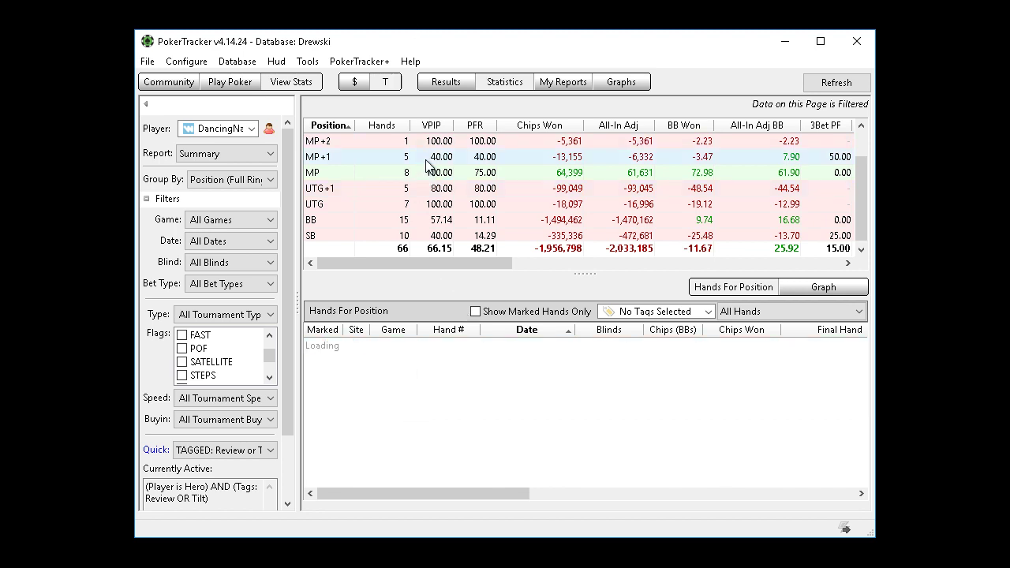
pyautogui.click(425, 234)
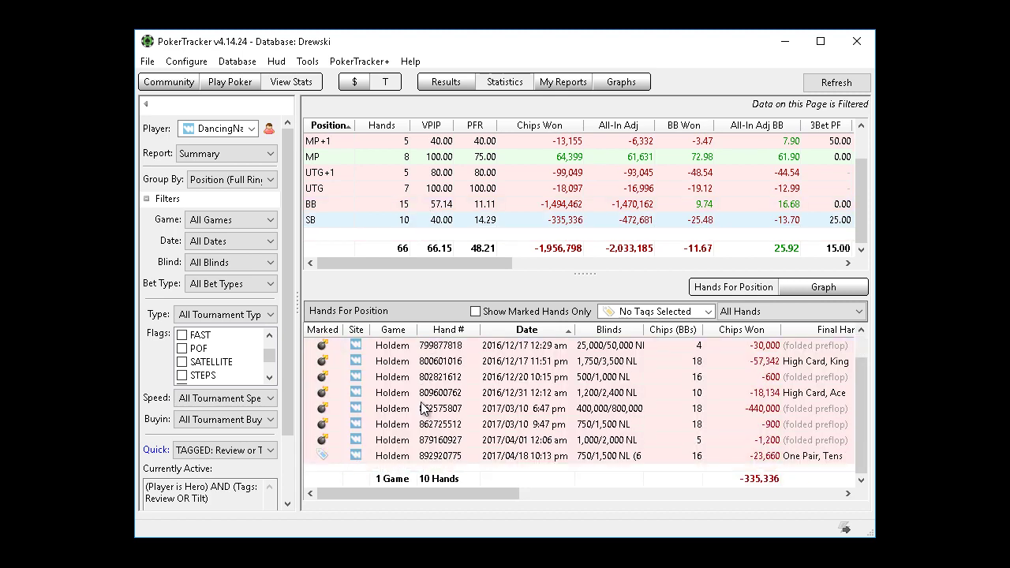
pyautogui.scroll(1, 426, 404)
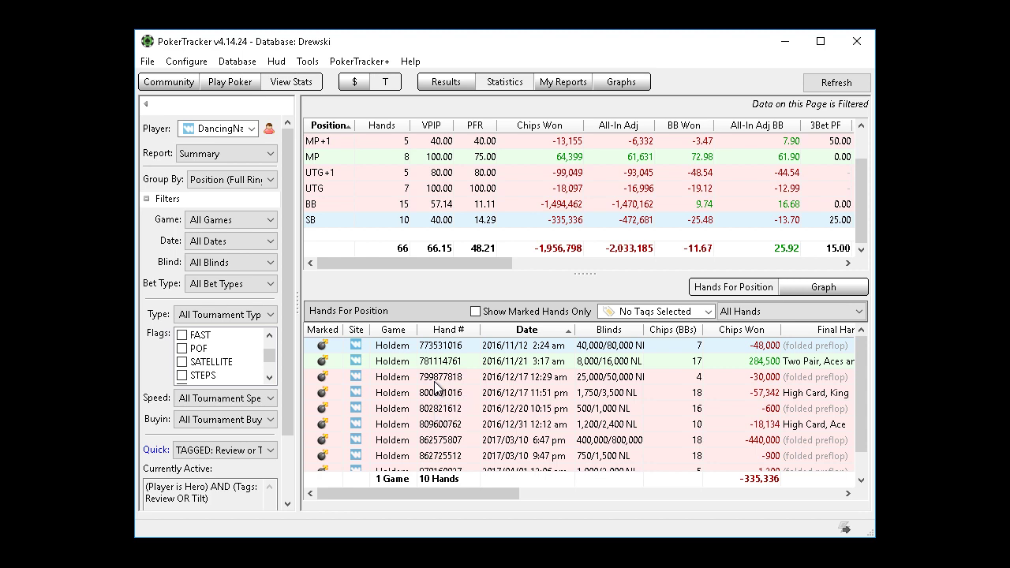
# Step: Check the list of saved quick filters in the filter settings and close it without choosing another one
pyautogui.scroll(-3, 287, 402)
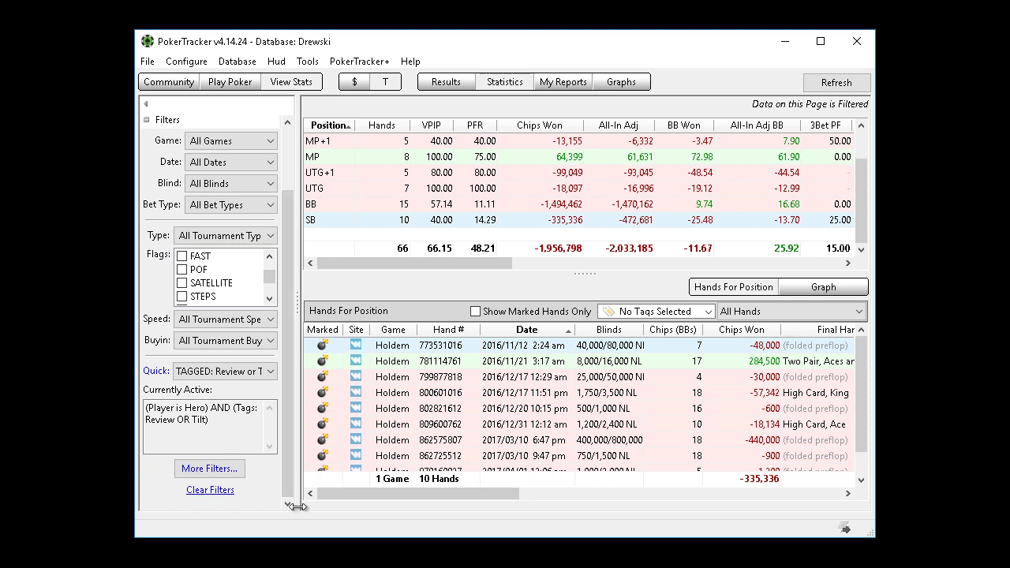
pyautogui.click(271, 372)
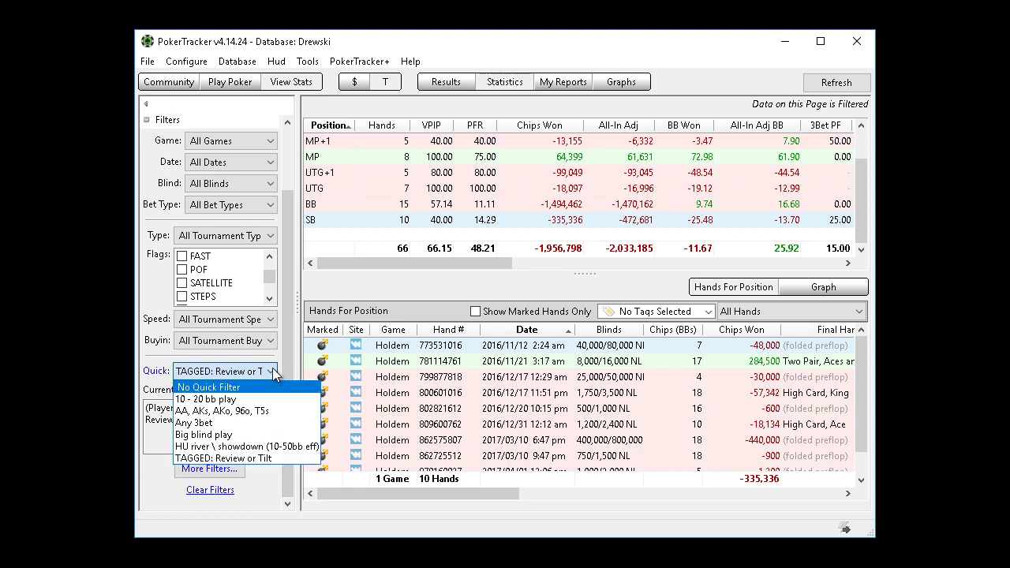
pyautogui.click(285, 362)
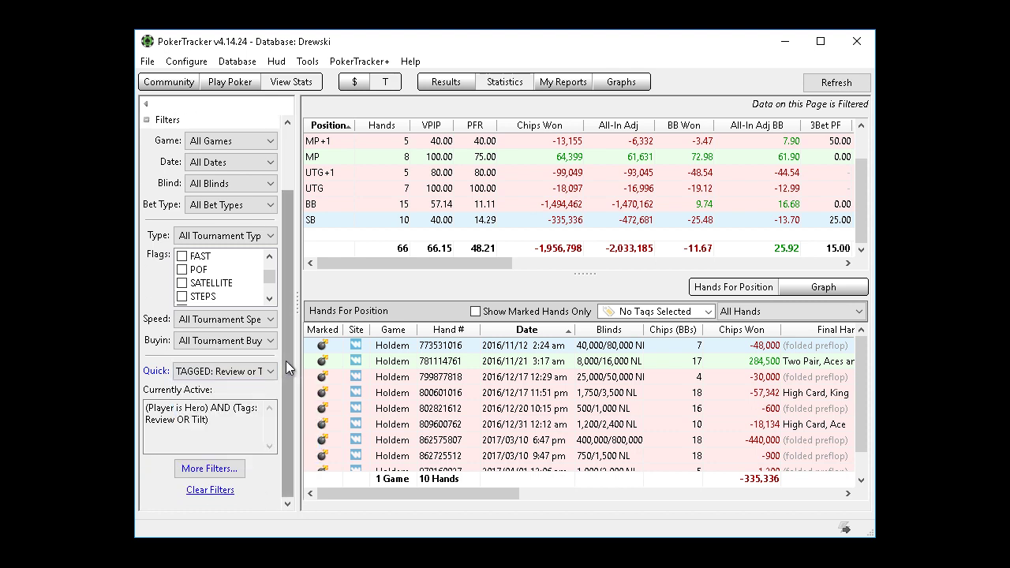